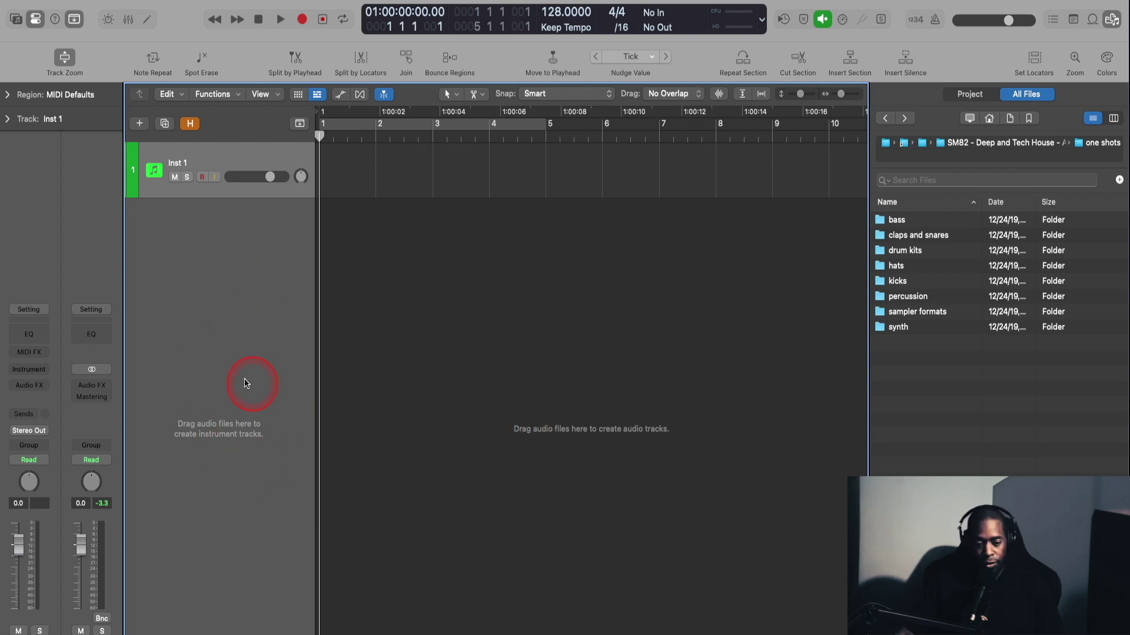
# - Load the Izmar VMPC2000XL plug-in in stereo as the instrument on the Inst 1 track
pyautogui.click(41, 373)
pyautogui.moveTo(79, 622)
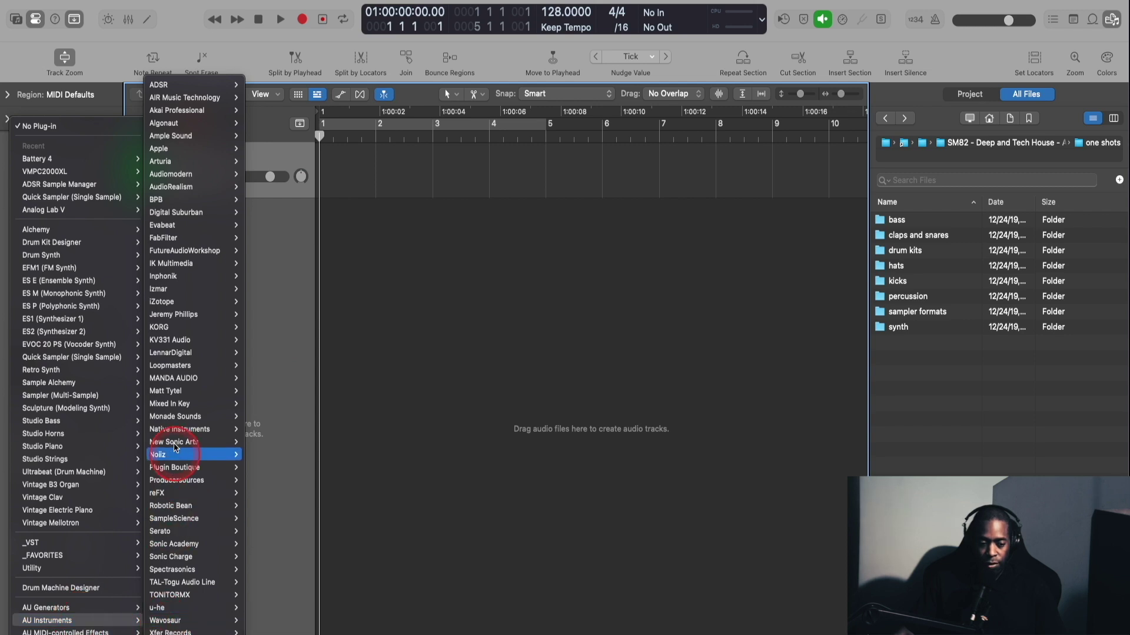
pyautogui.moveTo(179, 294)
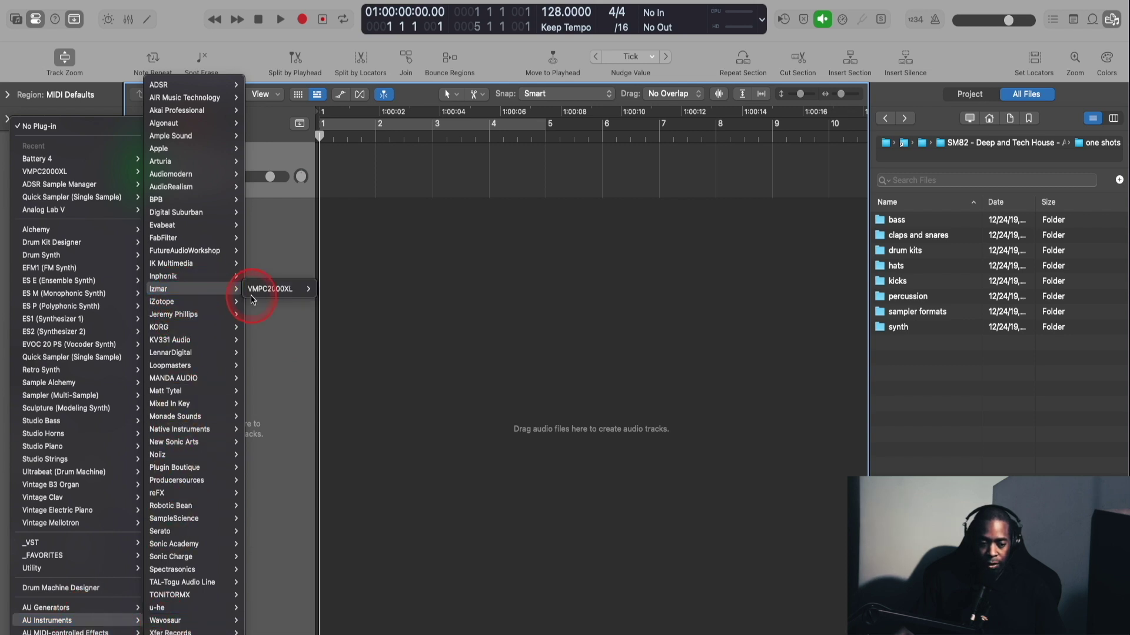
pyautogui.moveTo(273, 294)
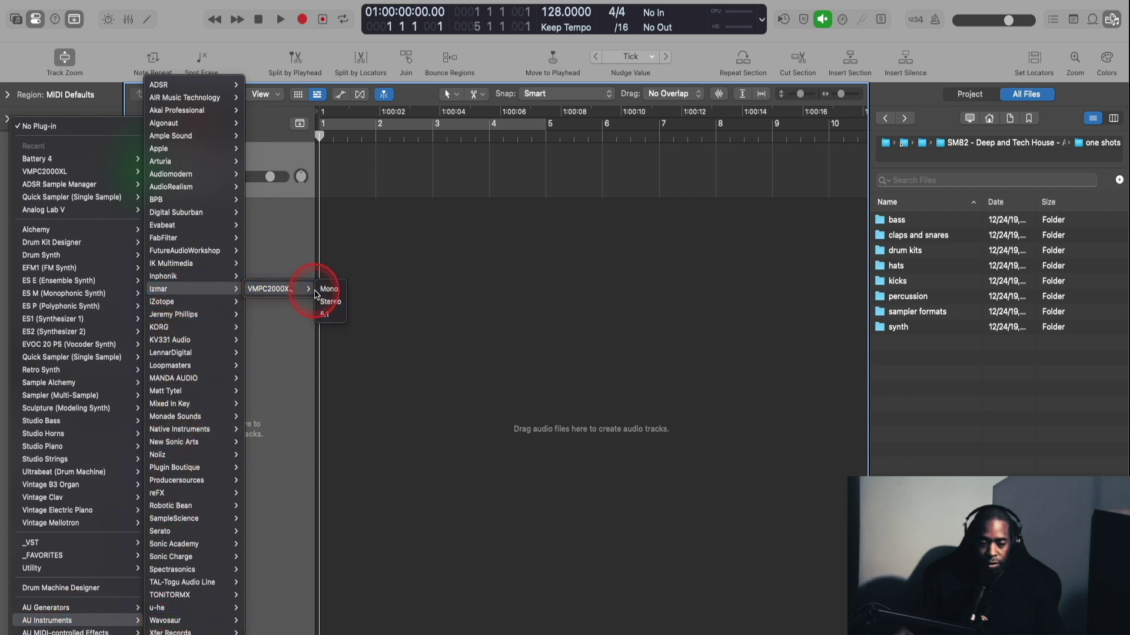
pyautogui.click(331, 304)
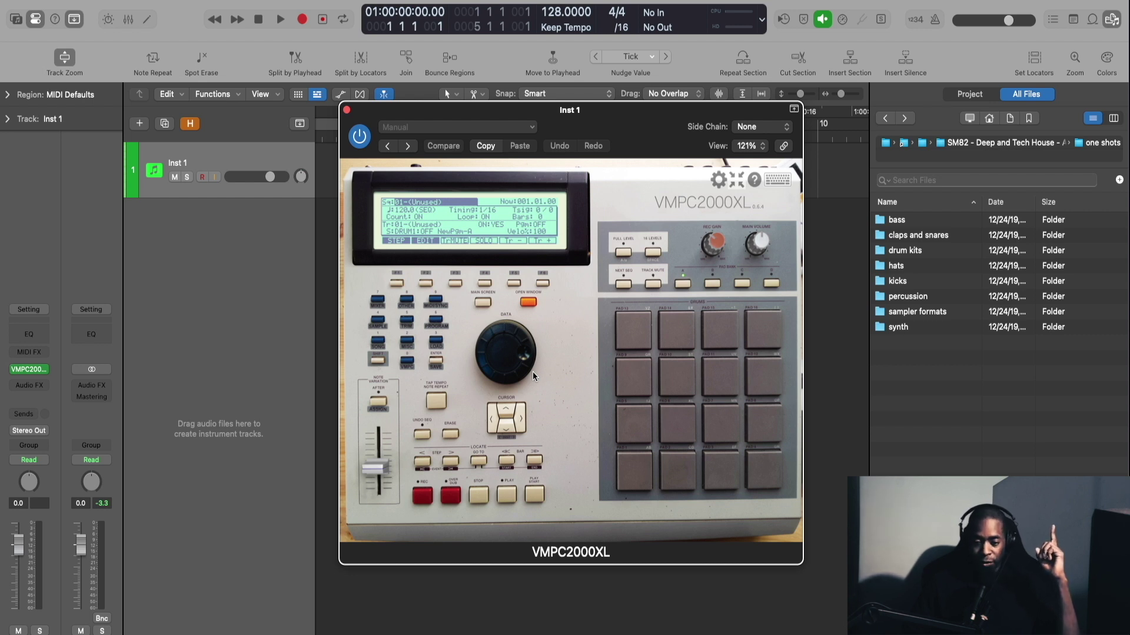
# - Enlarge the VMPC2000XL plug-in window to about 147%
pyautogui.click(681, 336)
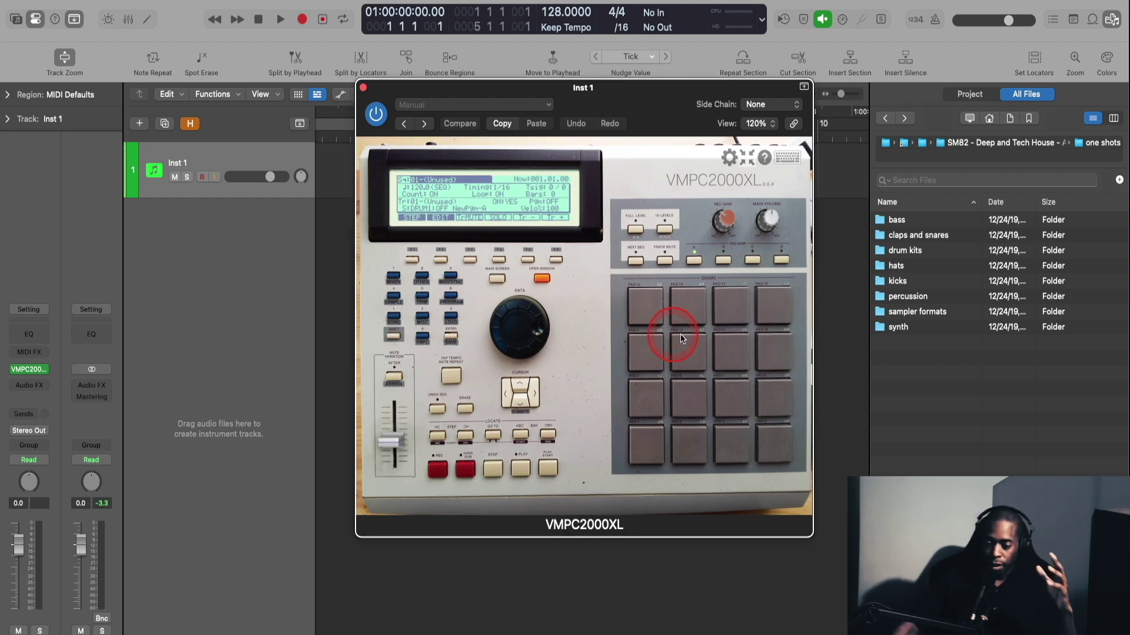
pyautogui.click(694, 307)
pyautogui.click(786, 457)
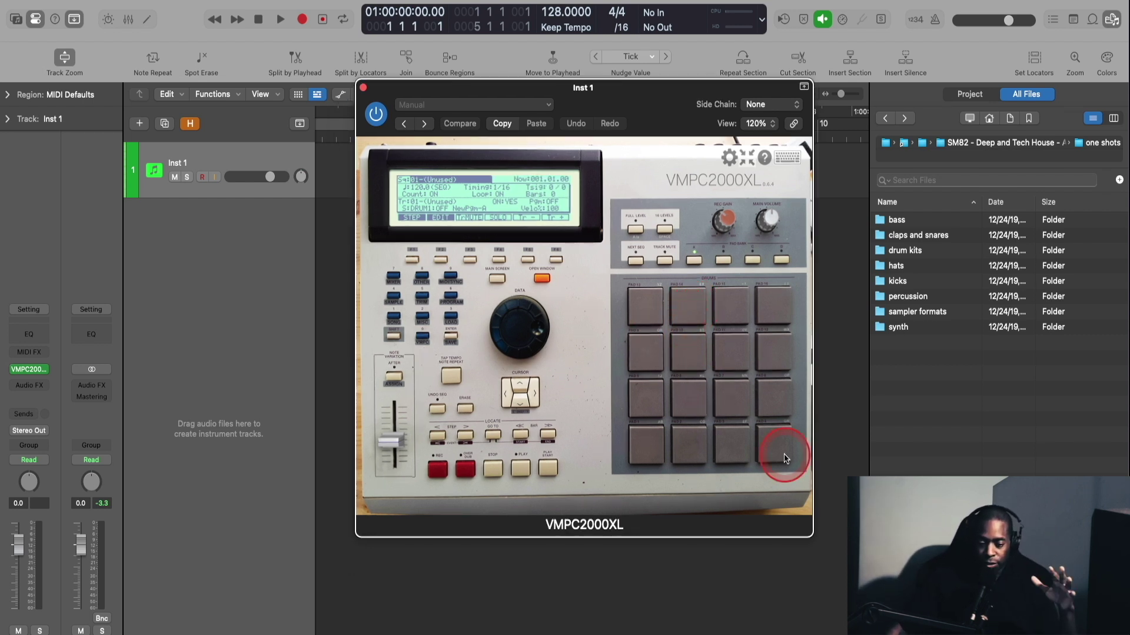
pyautogui.click(800, 349)
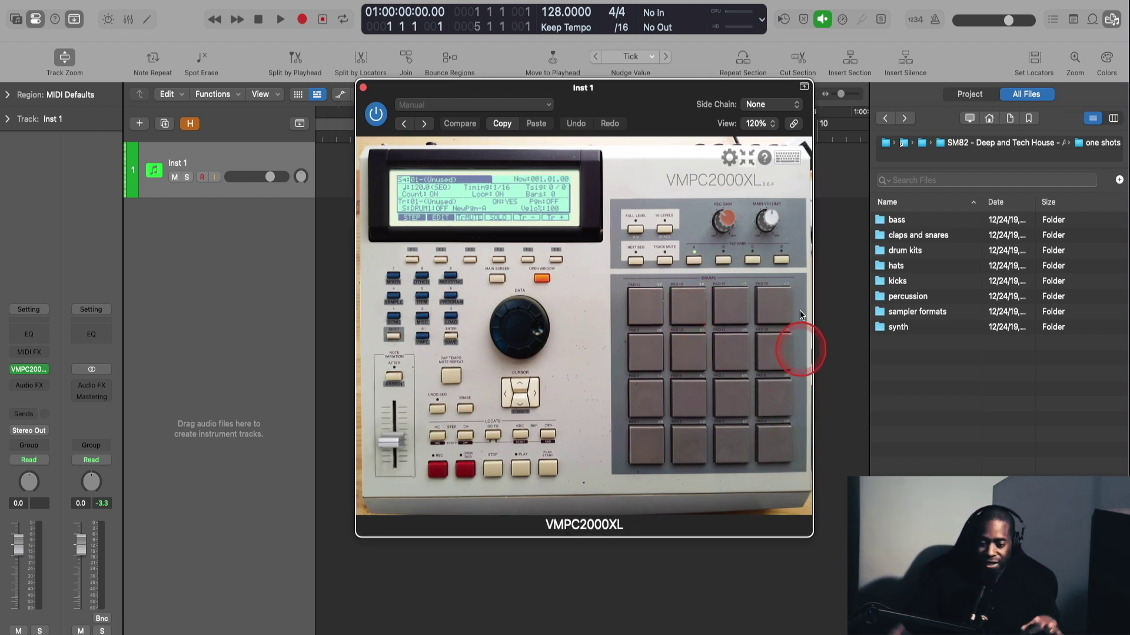
pyautogui.click(811, 535)
pyautogui.moveTo(810, 536); pyautogui.dragTo(885, 598)
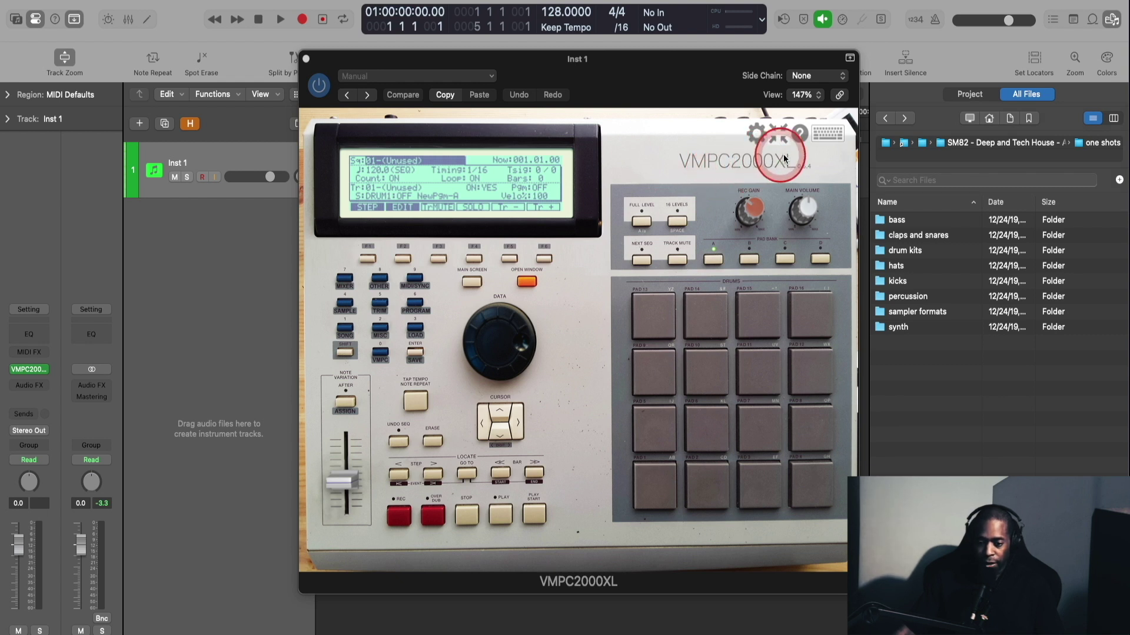
# - Preview the computer keyboard mapping and look through the contents of the VMPC2000XL online documentation
pyautogui.moveTo(826, 136)
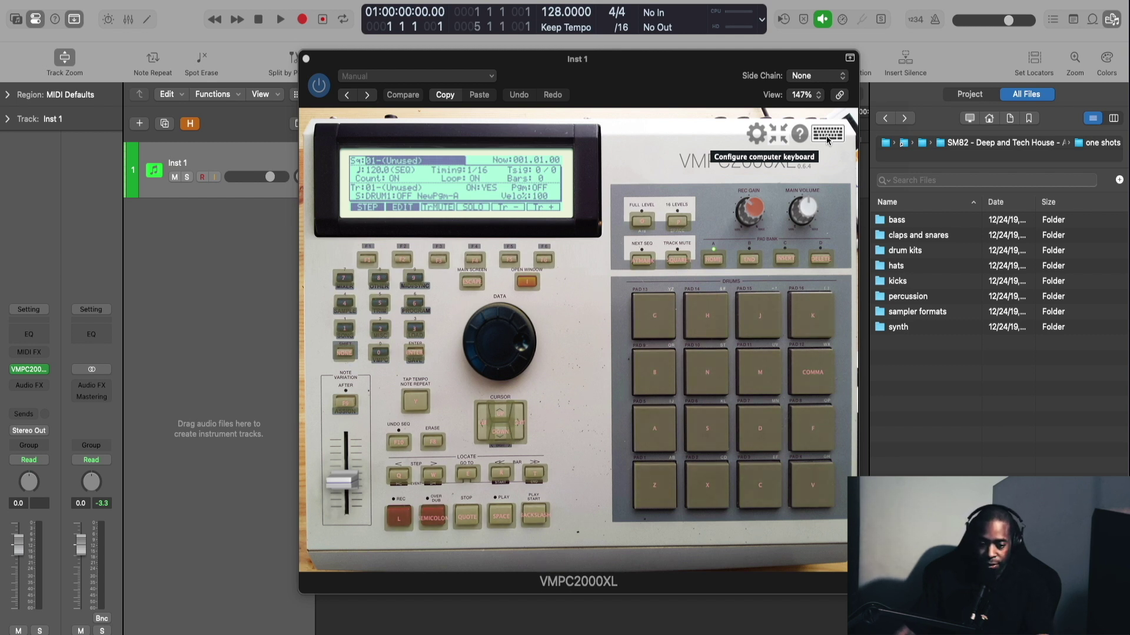
pyautogui.click(826, 135)
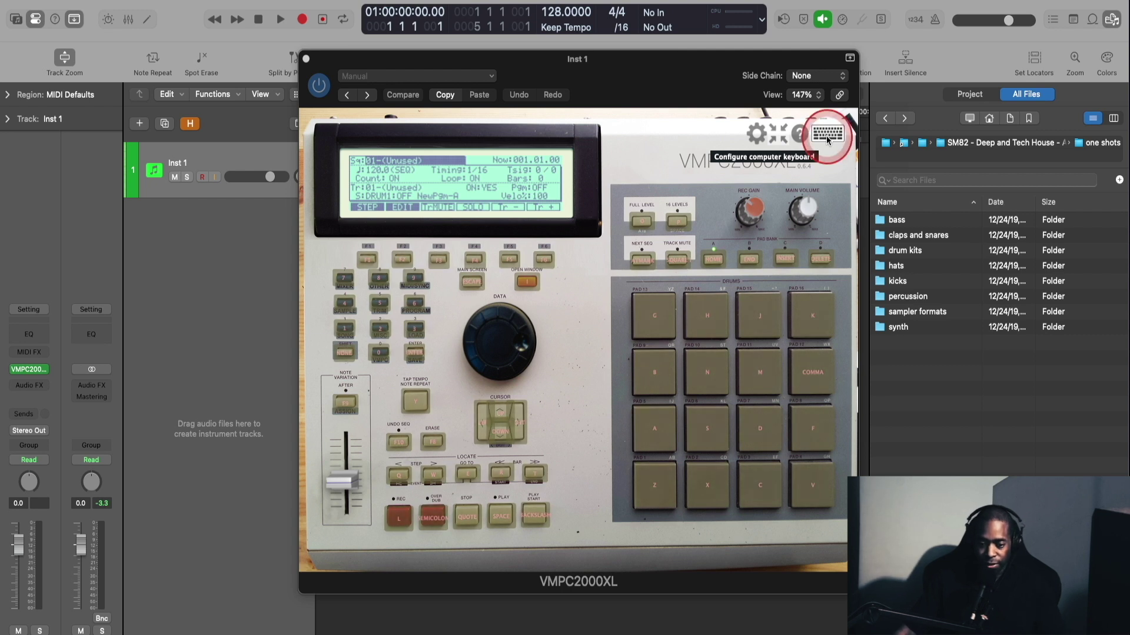
pyautogui.click(799, 147)
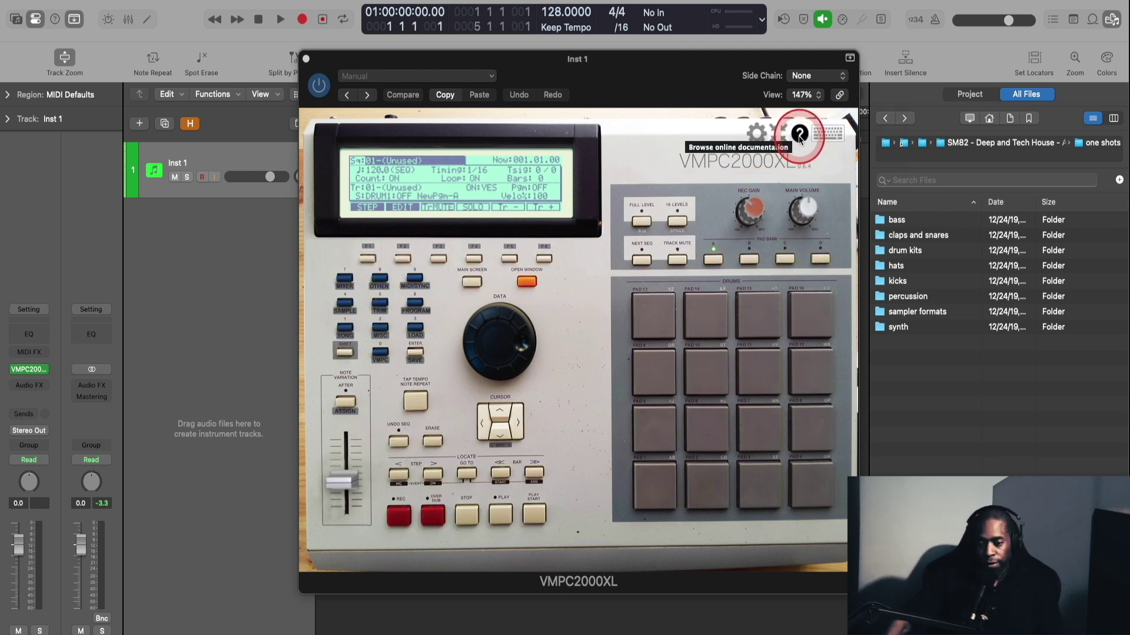
pyautogui.click(799, 136)
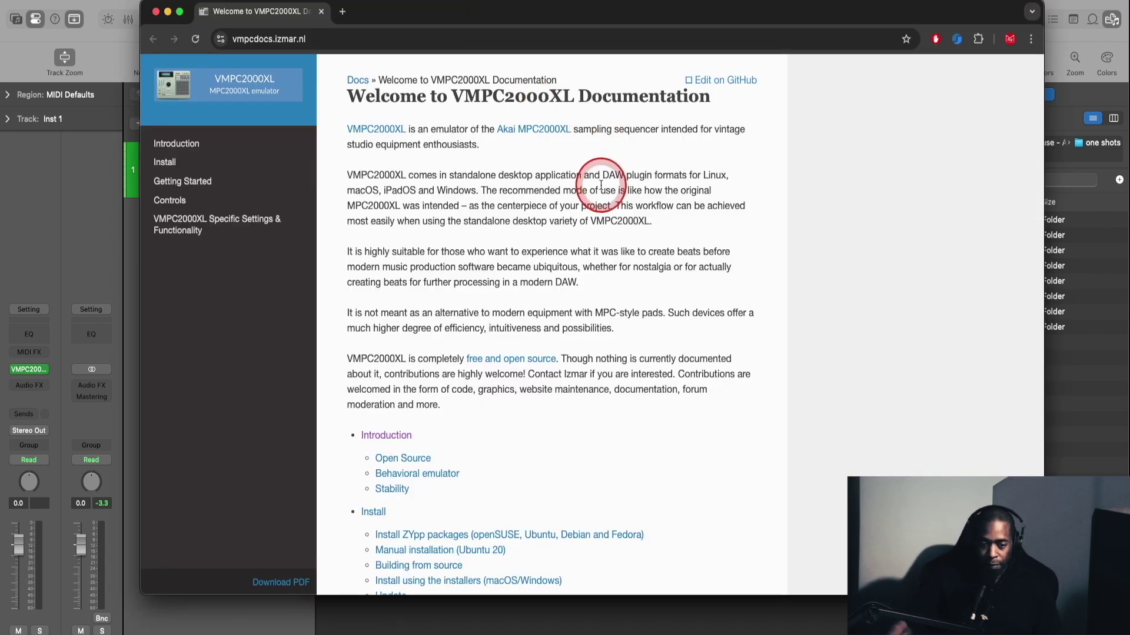
pyautogui.scroll(-3, 461, 176)
pyautogui.scroll(-8, 461, 181)
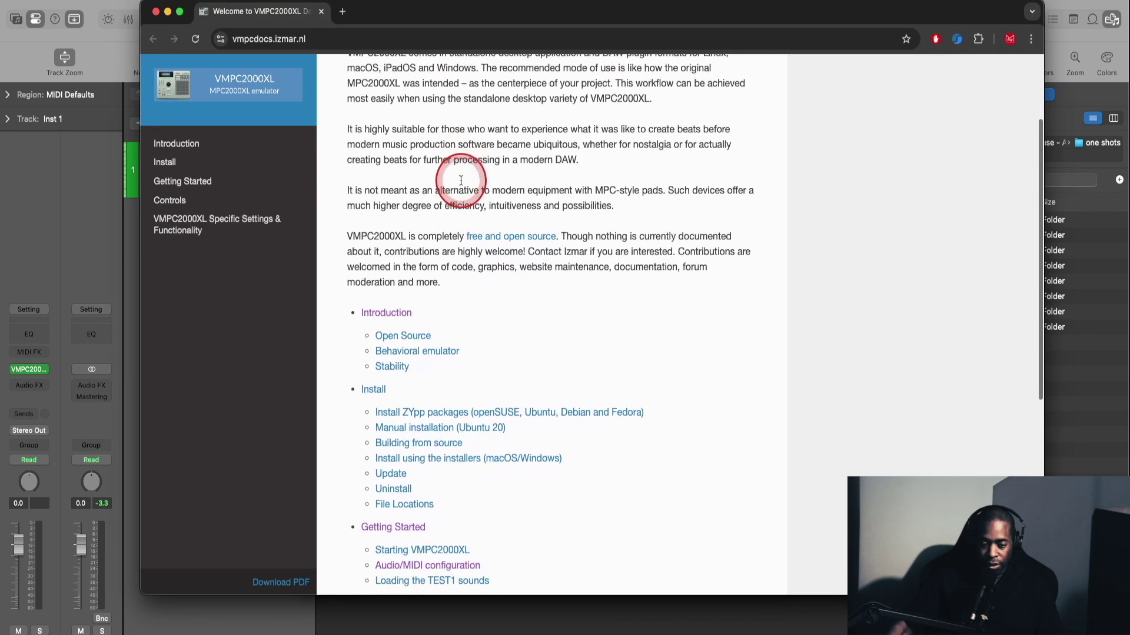
pyautogui.scroll(-7, 460, 183)
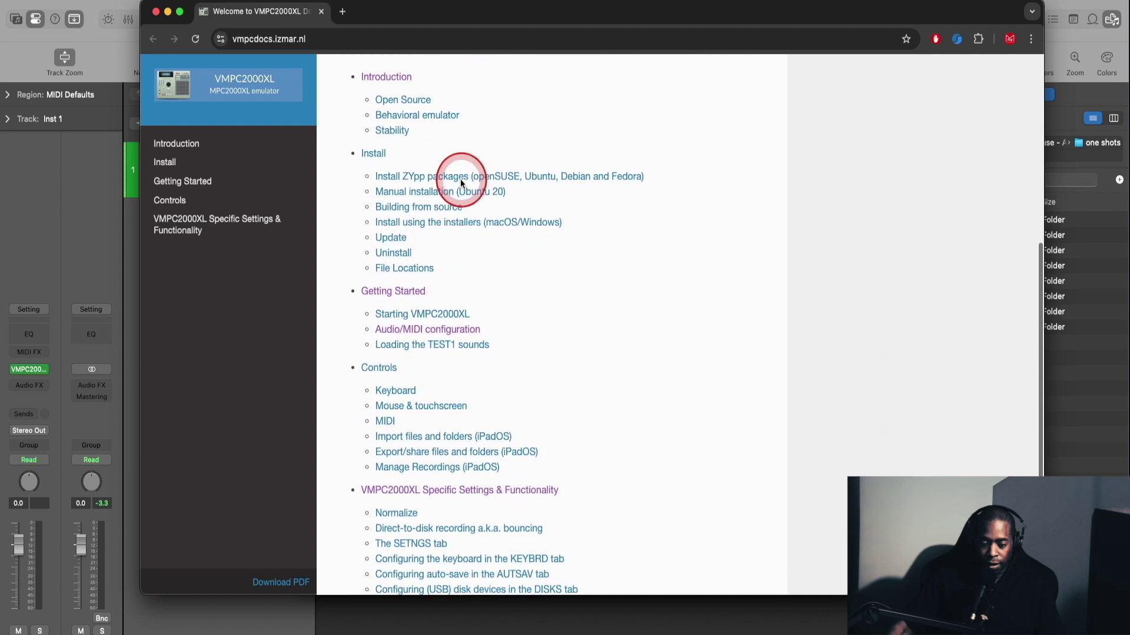
pyautogui.scroll(13, 462, 183)
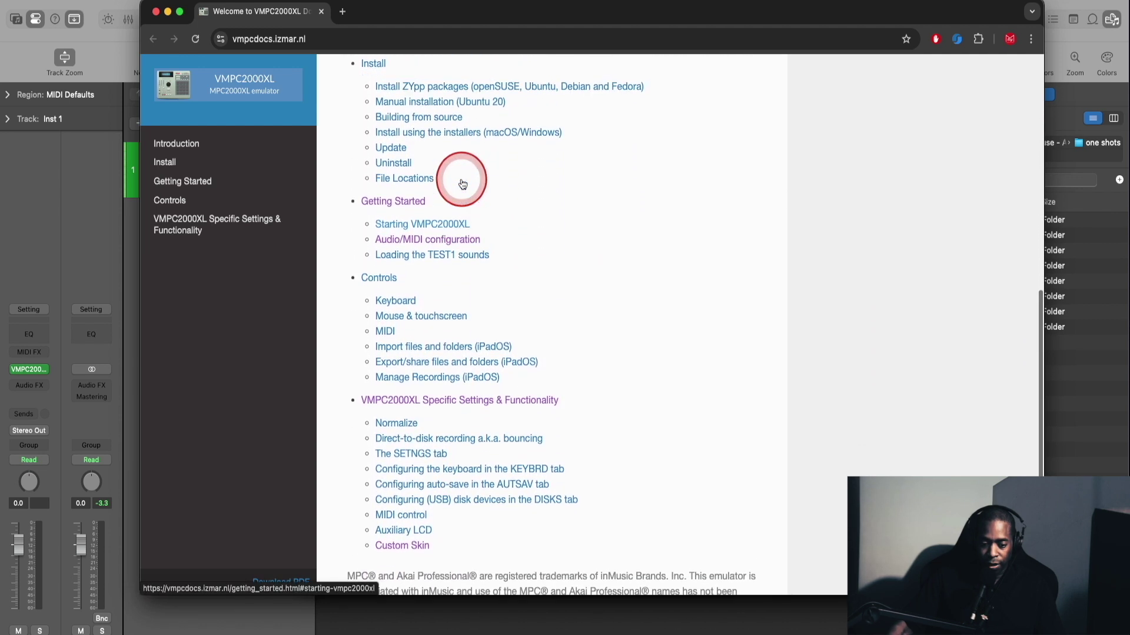
pyautogui.scroll(5, 461, 182)
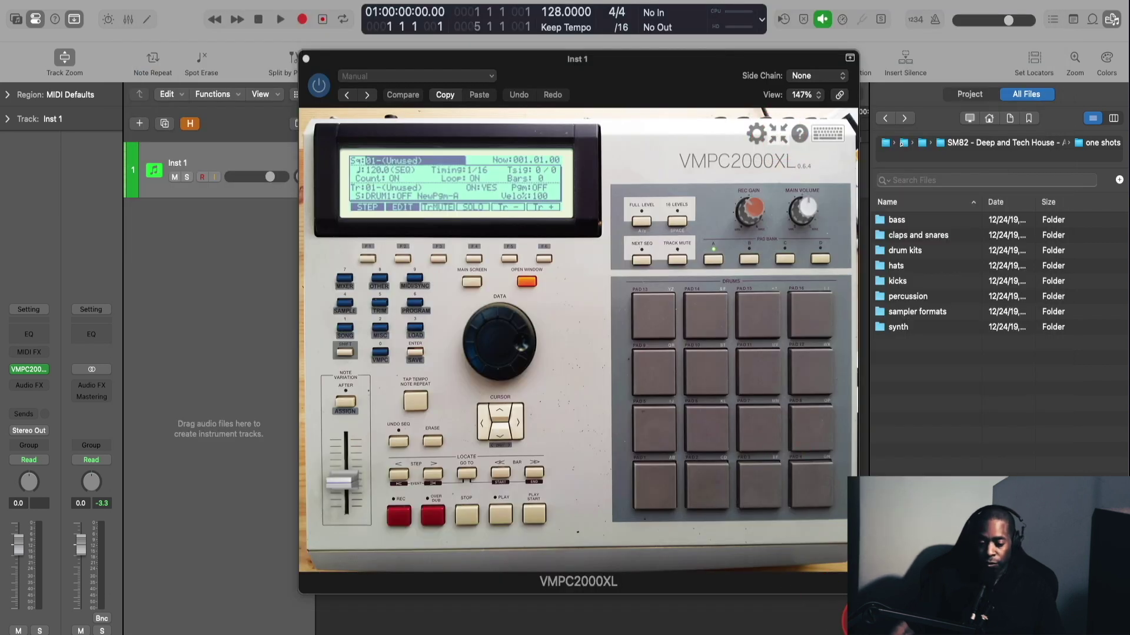
# - Reset the VMPC2000XL interface to its default size and resize the plug-in window to about 140%
pyautogui.click(778, 137)
pyautogui.click(862, 588)
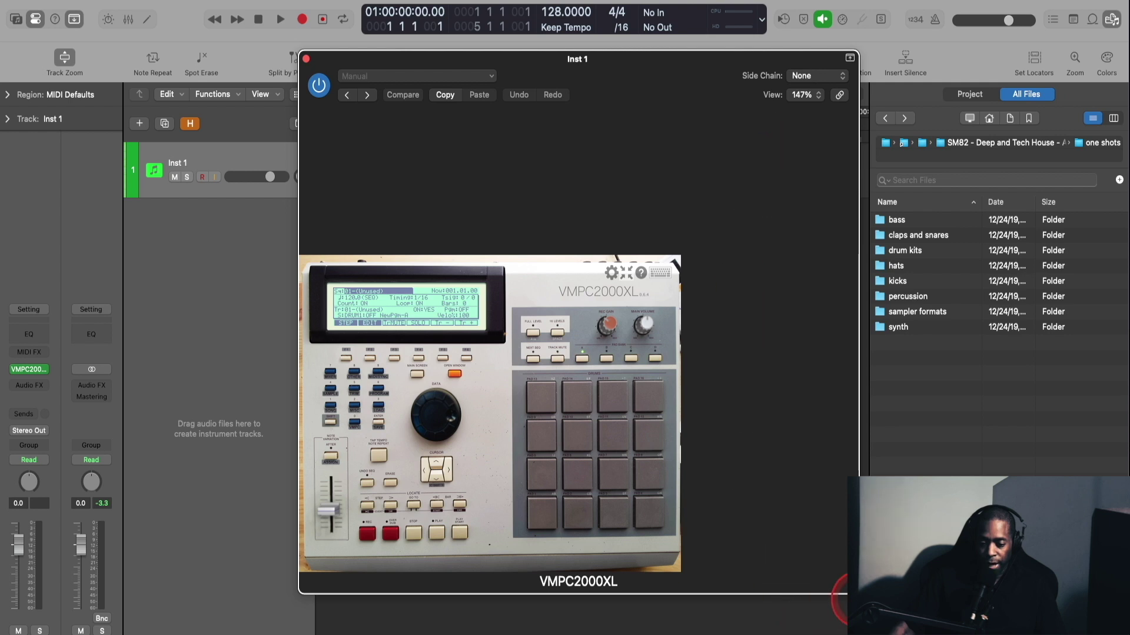
pyautogui.moveTo(854, 587); pyautogui.dragTo(834, 572)
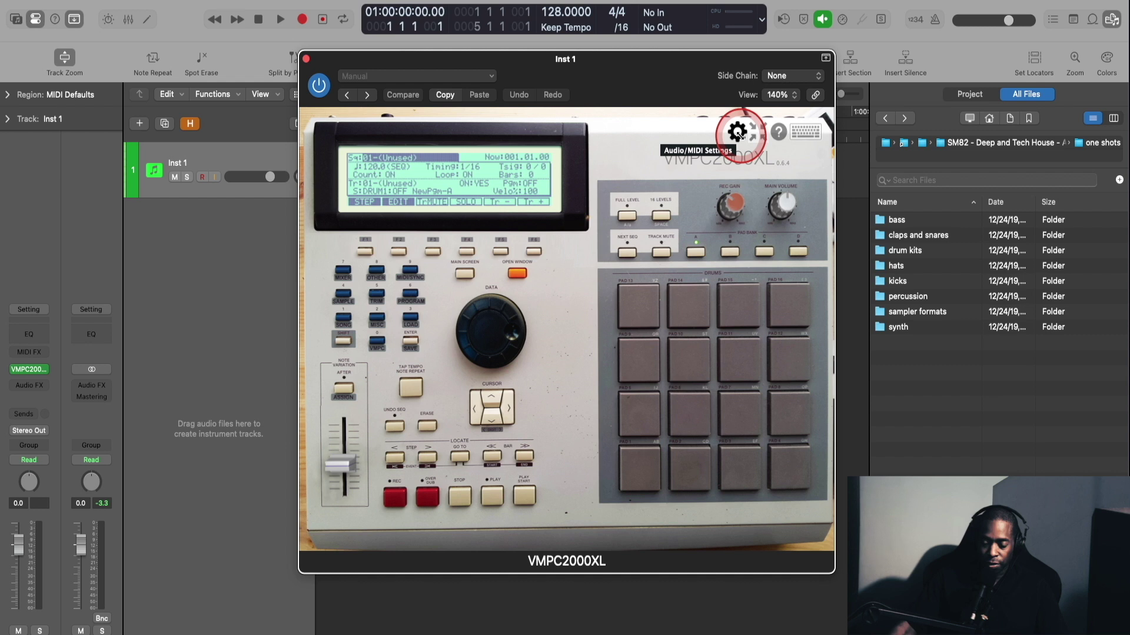
# - Pop out the VMPC2000XL LCD as a separate display and shrink it
pyautogui.click(622, 159)
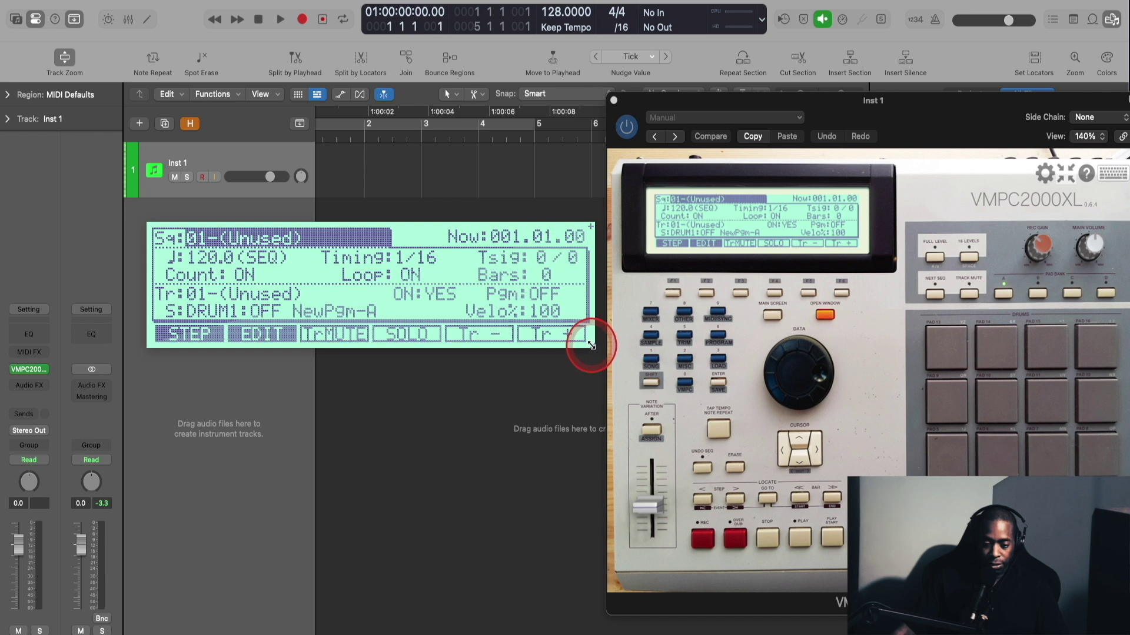
pyautogui.moveTo(592, 345); pyautogui.dragTo(368, 283)
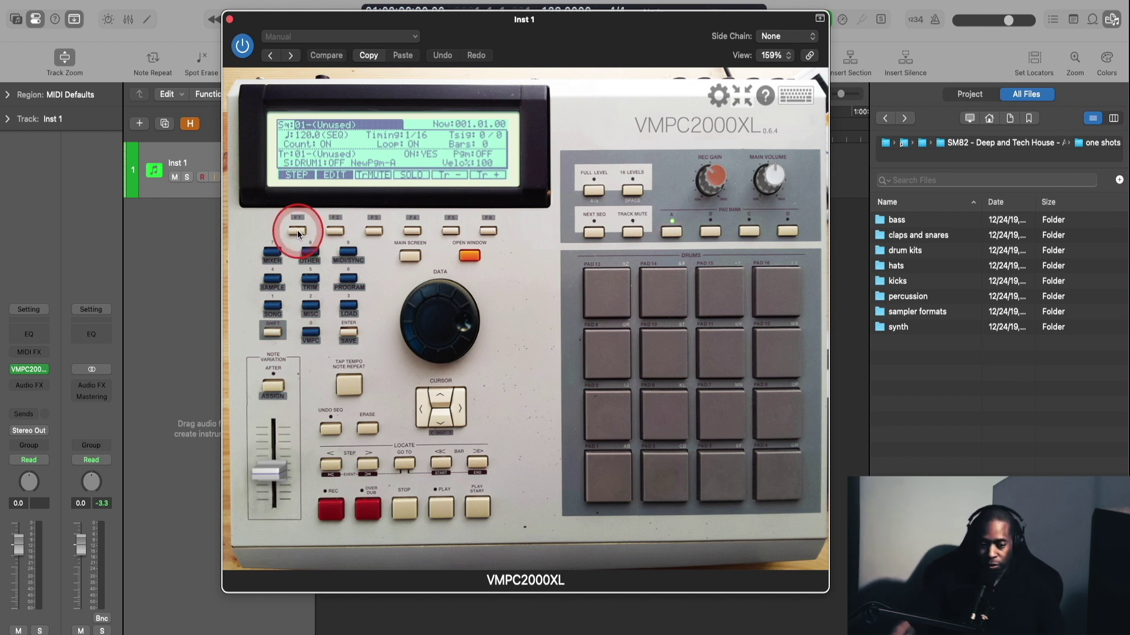
# - View the STEP events page and the EDIT page of the sequence, returning to the main screen after each
pyautogui.click(298, 231)
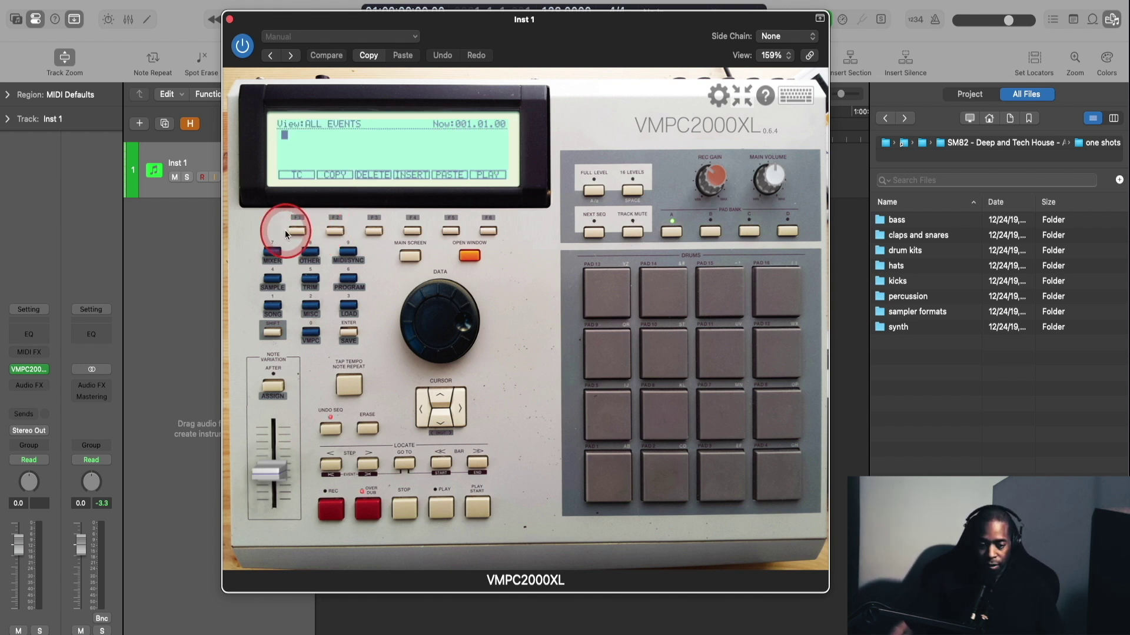
pyautogui.click(414, 257)
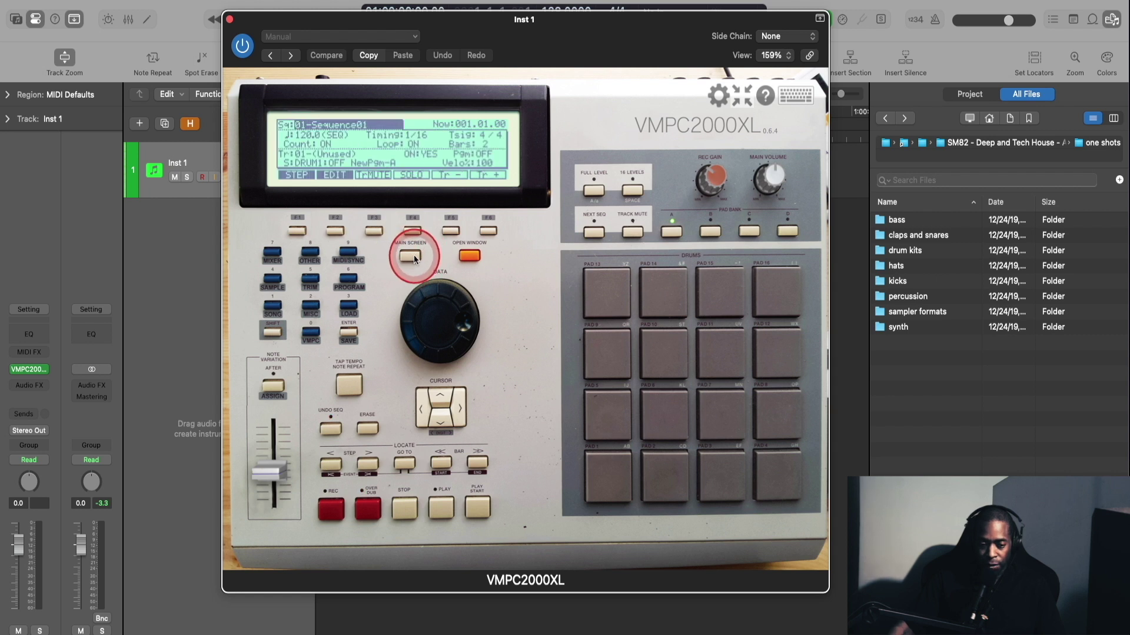
pyautogui.click(337, 229)
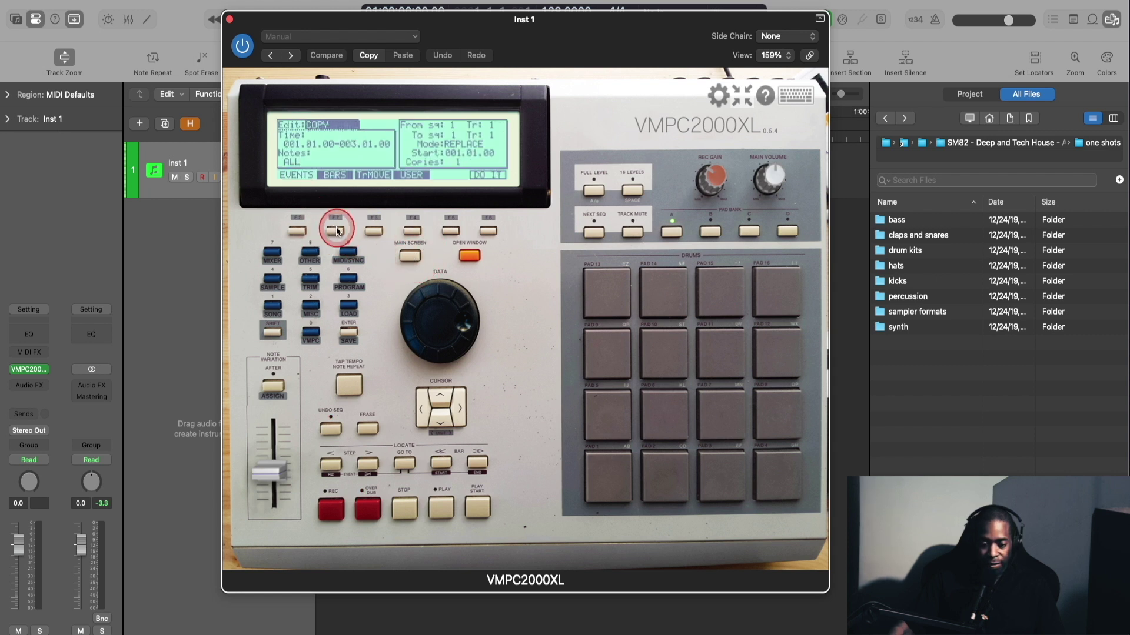
pyautogui.click(415, 255)
# - Try track mute and solo on track 01, switching each back off, and select track 03
pyautogui.click(374, 229)
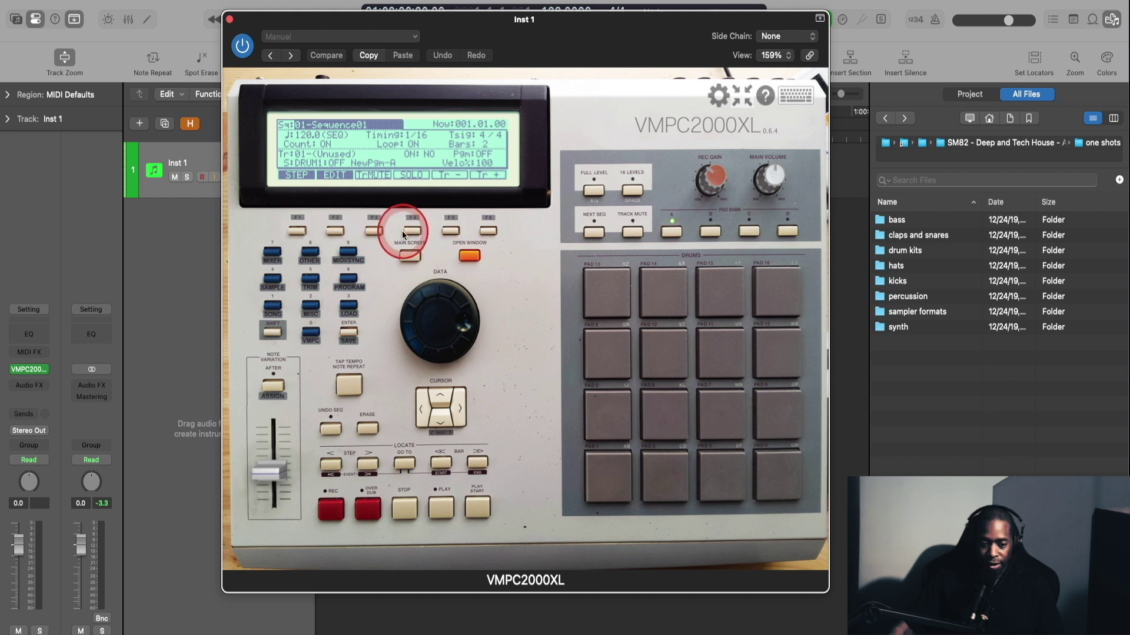
pyautogui.click(379, 229)
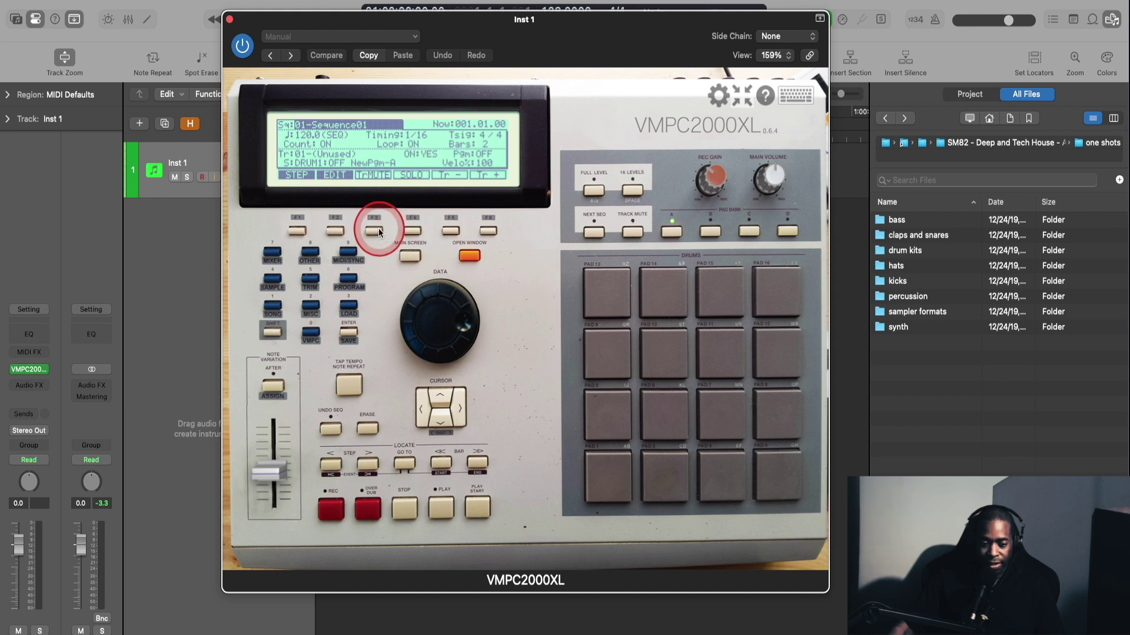
pyautogui.click(411, 231)
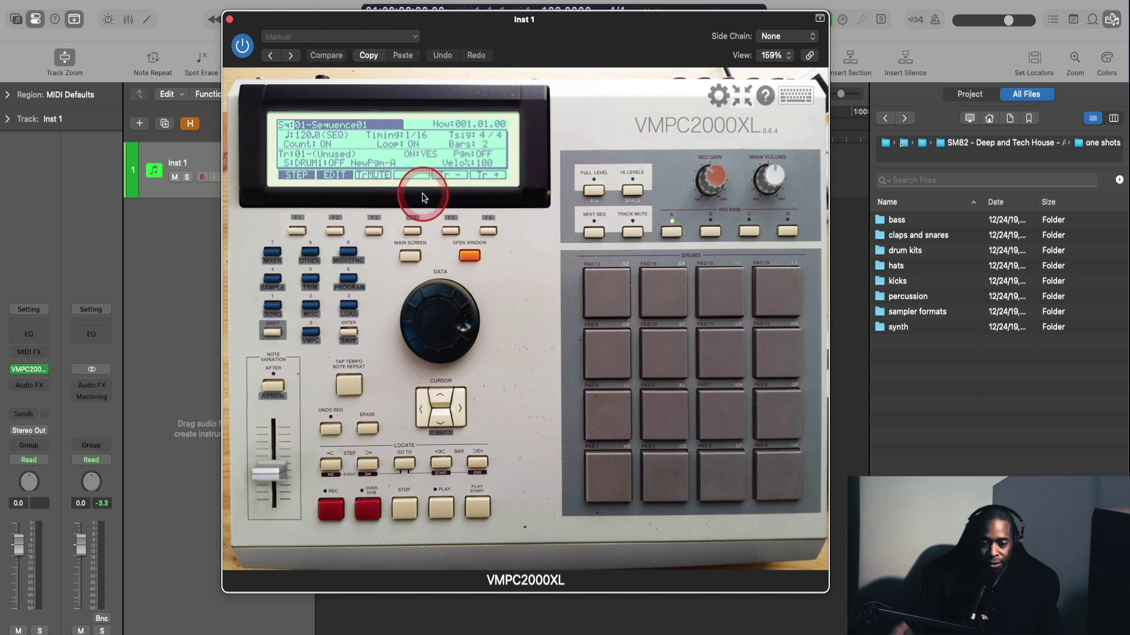
pyautogui.click(414, 231)
pyautogui.click(451, 230)
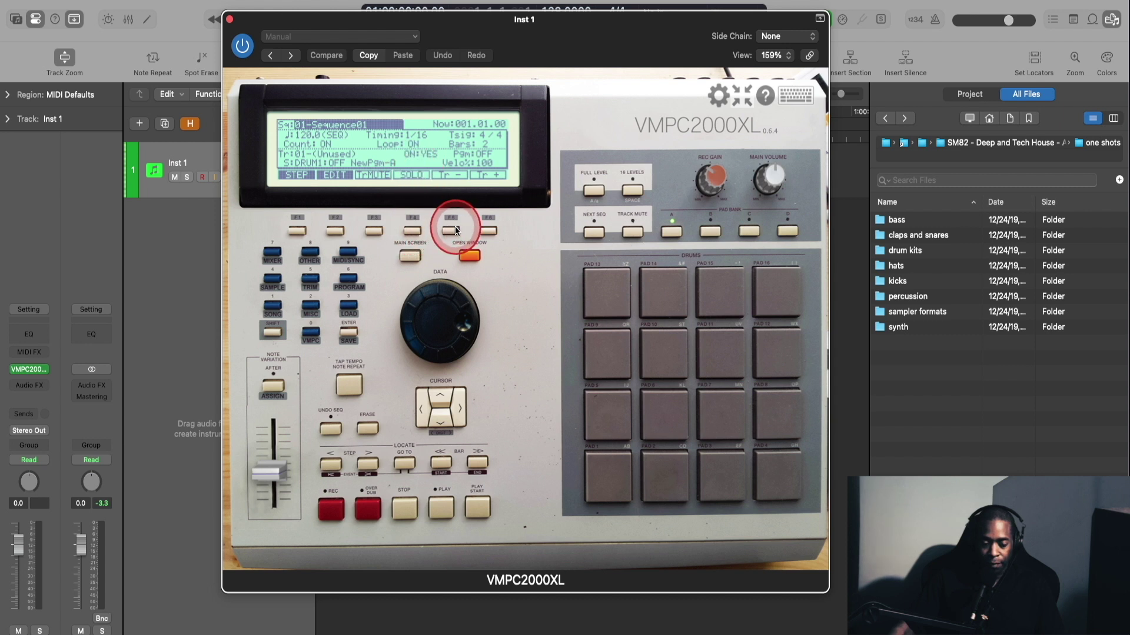
# - Try changing the first letter of the Sequence01 name with the data wheel, and cancel back to the main screen
pyautogui.click(321, 124)
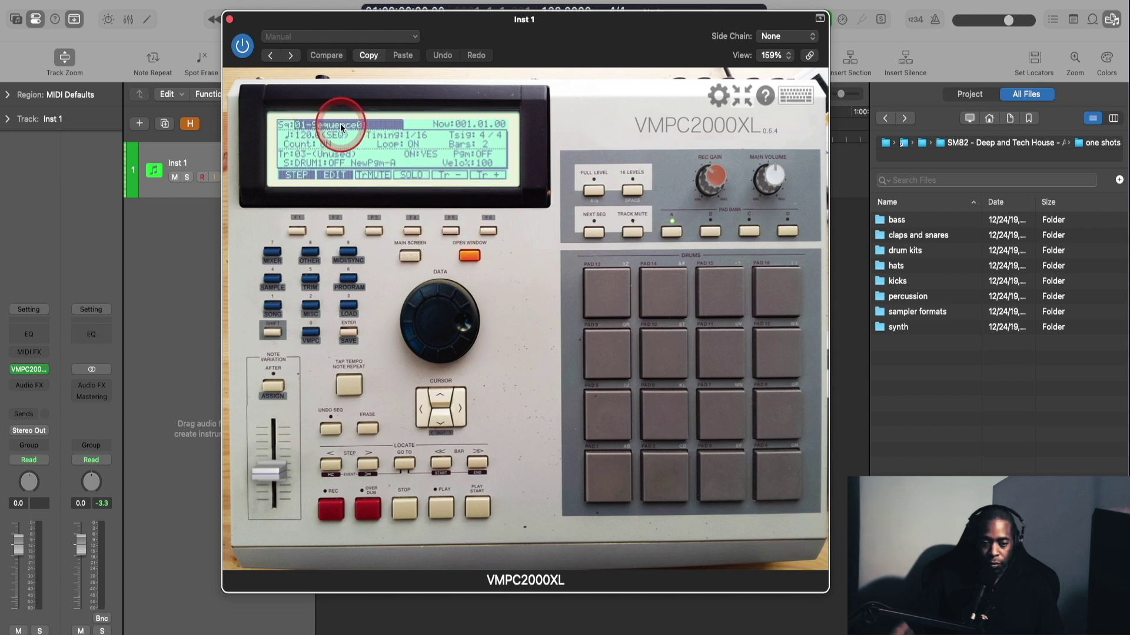
pyautogui.click(511, 252)
pyautogui.click(469, 254)
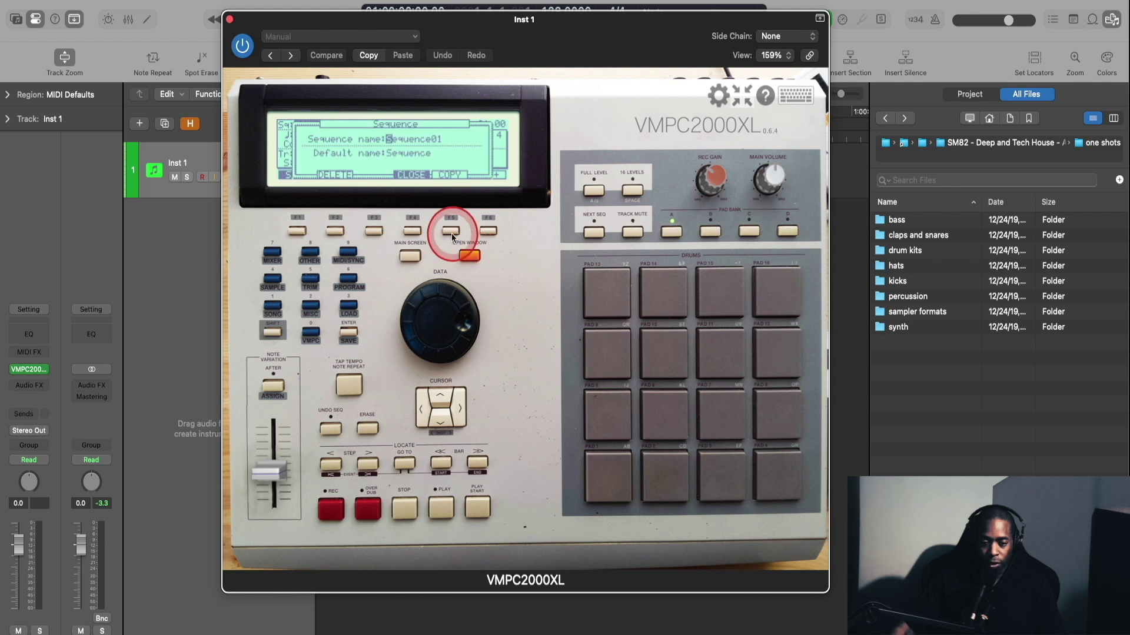
pyautogui.click(450, 155)
pyautogui.click(388, 139)
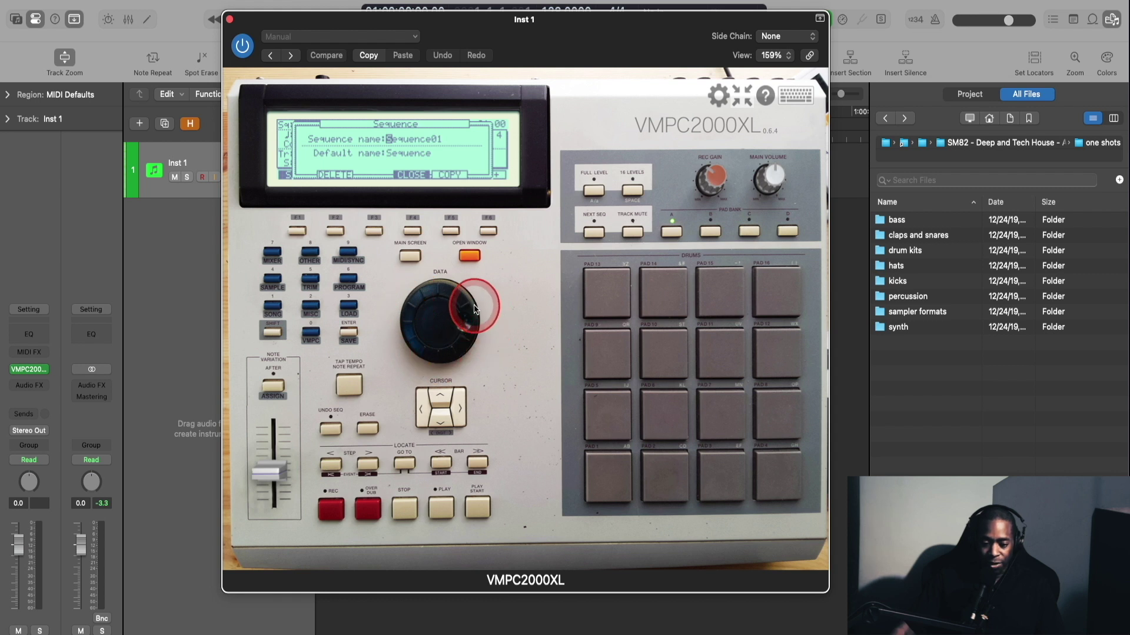
pyautogui.moveTo(476, 309); pyautogui.dragTo(448, 276)
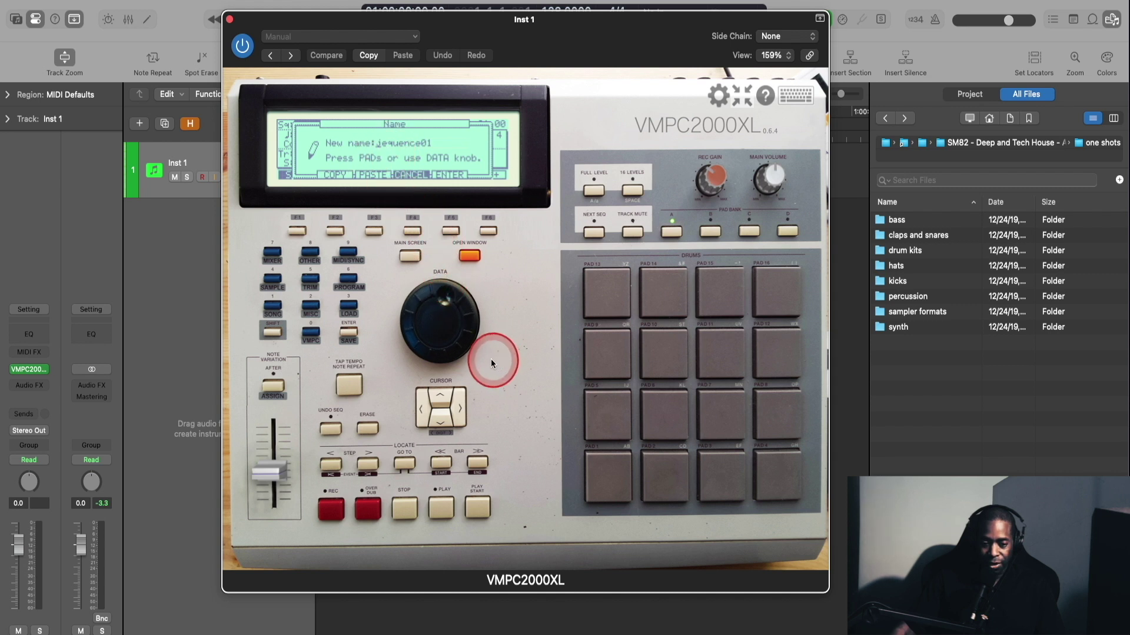
pyautogui.moveTo(491, 363); pyautogui.dragTo(434, 335)
pyautogui.click(410, 231)
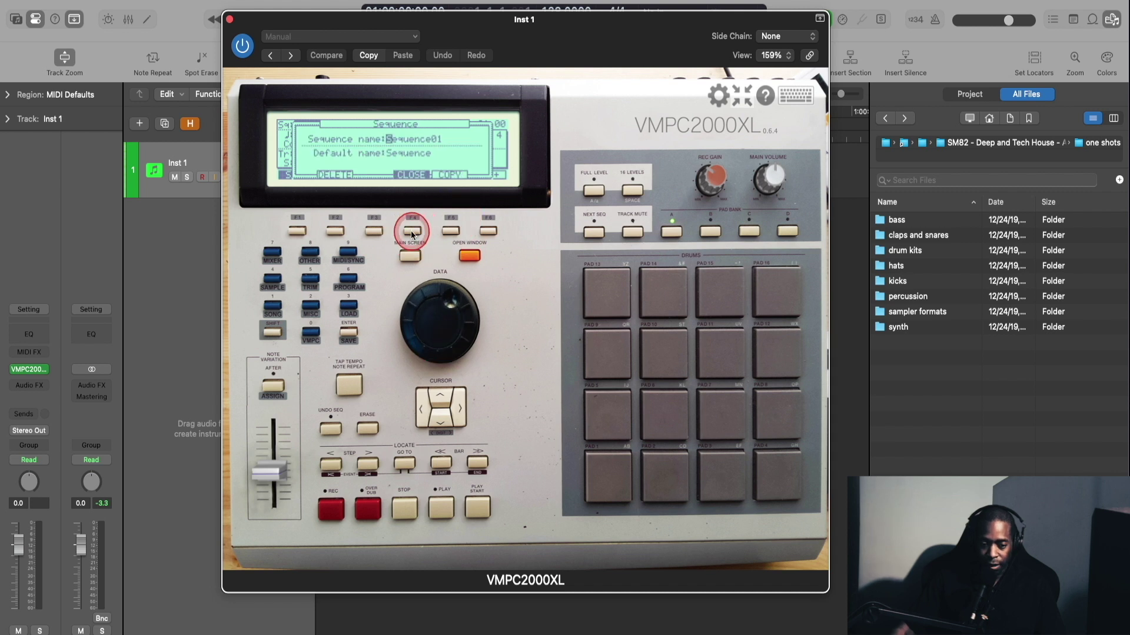
pyautogui.click(410, 231)
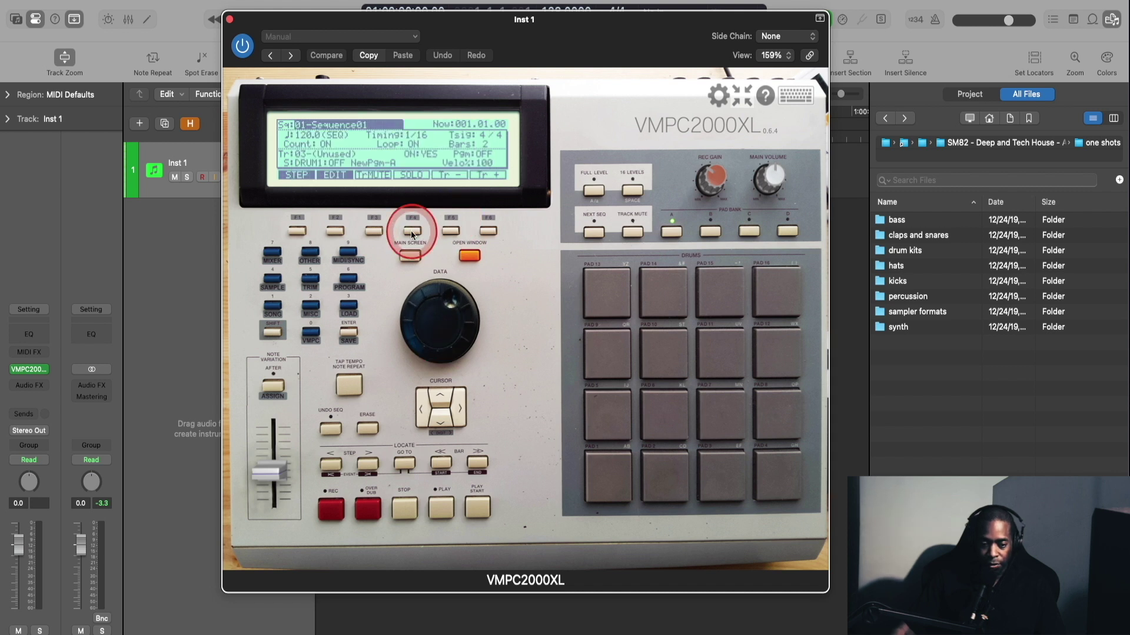
# - Try Full Level and open the Assign 16 Levels window, cancelling back to the main screen
pyautogui.click(592, 191)
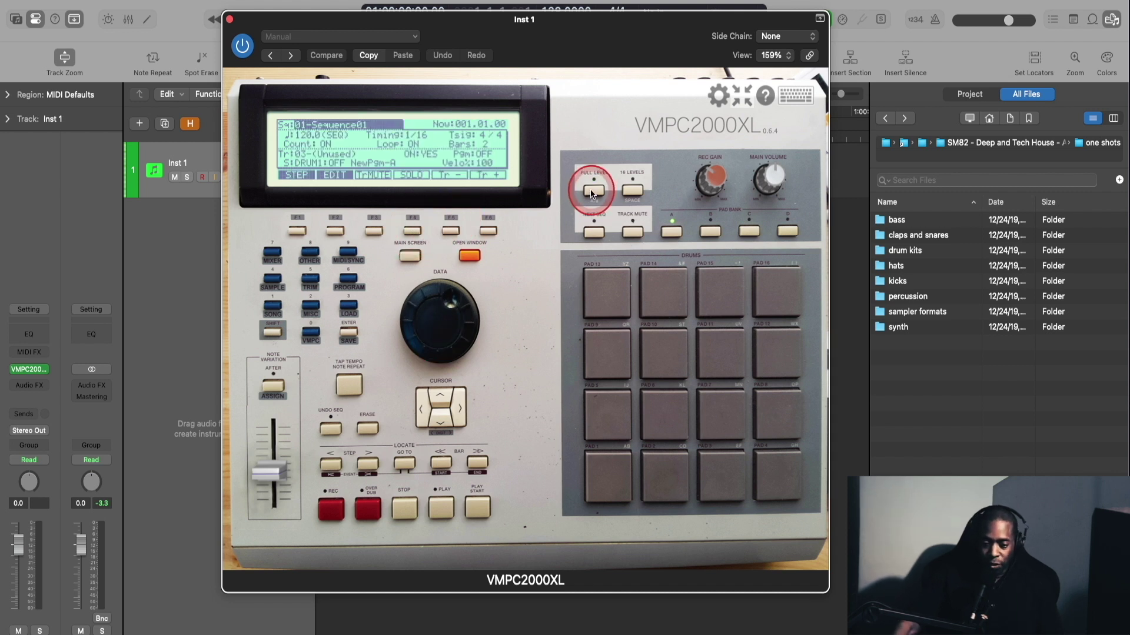
pyautogui.click(633, 191)
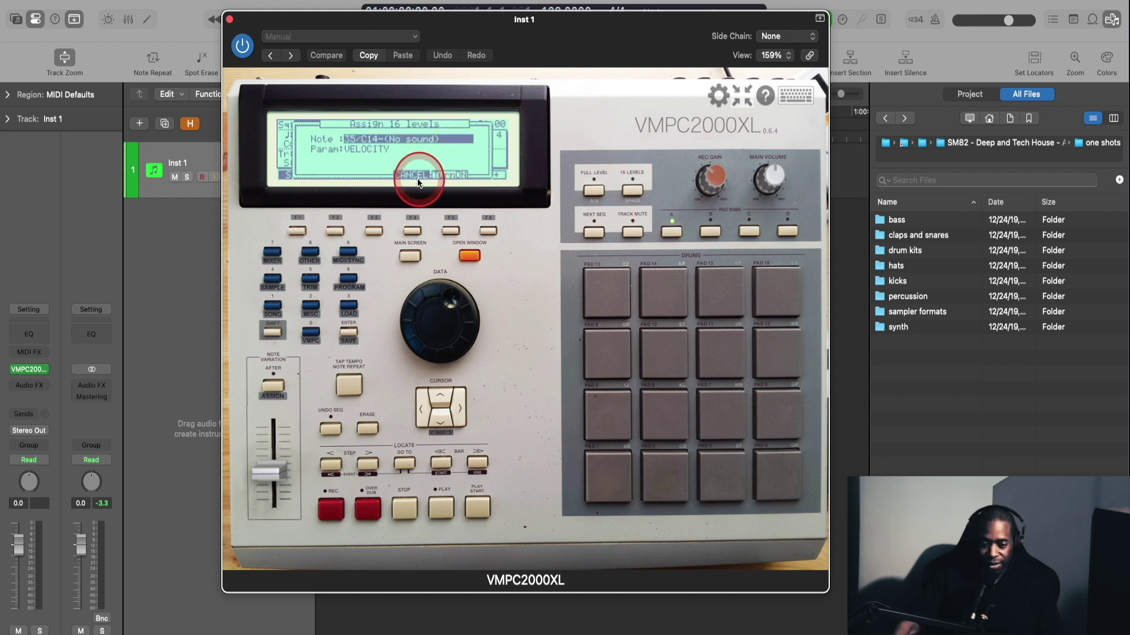
pyautogui.click(411, 232)
# - View the Next Seq and Track Mute pages, and try out the Main Volume and Rec Gain knobs
pyautogui.click(594, 232)
pyautogui.click(628, 233)
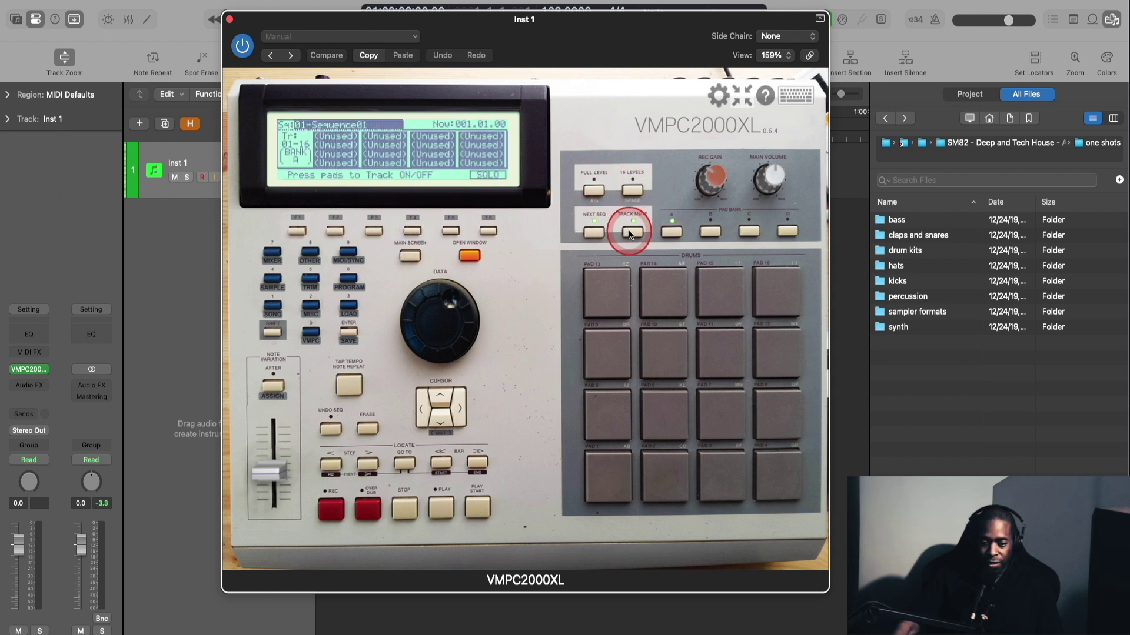
pyautogui.click(600, 230)
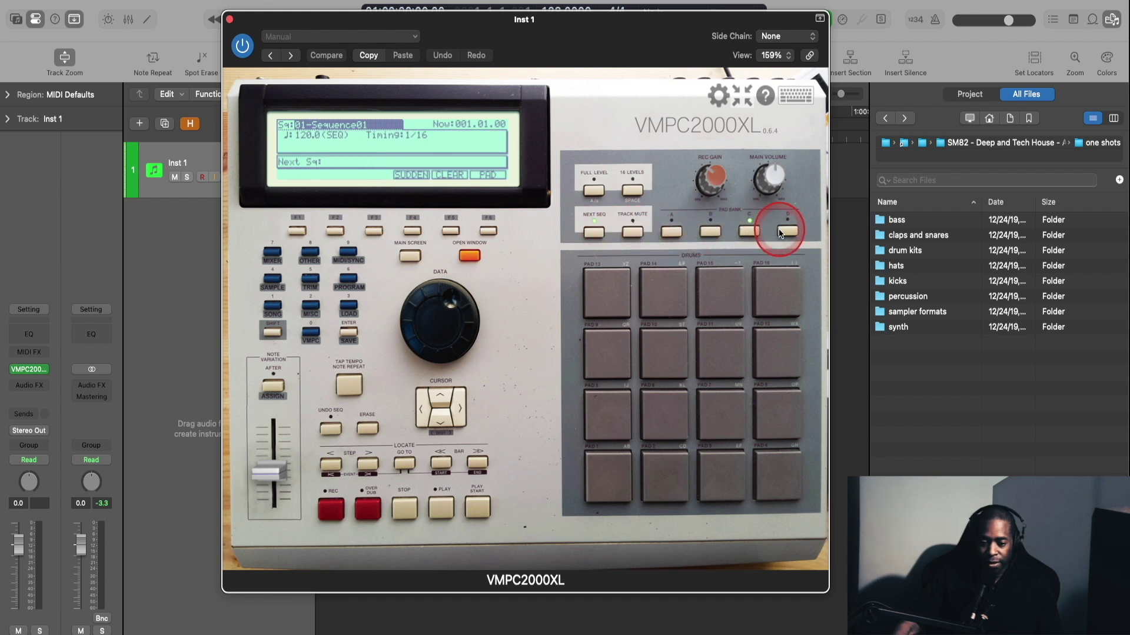
pyautogui.moveTo(774, 174)
pyautogui.mouseDown()
pyautogui.moveTo(772, 158)
pyautogui.moveTo(771, 172)
pyautogui.mouseUp()
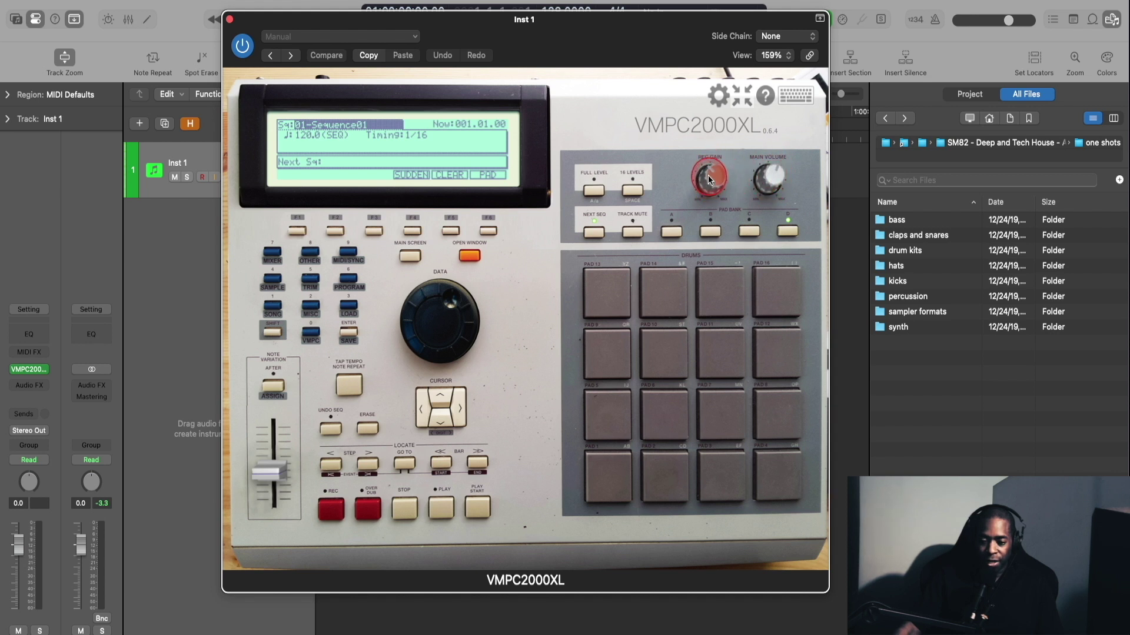
pyautogui.moveTo(709, 180); pyautogui.dragTo(707, 185)
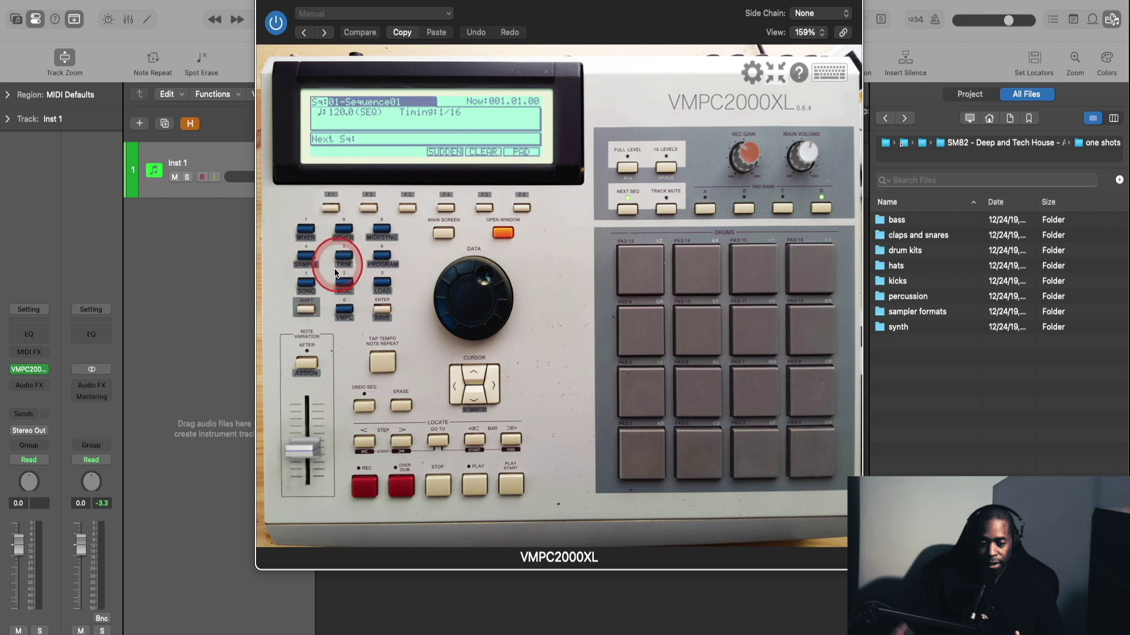
# - Open the Program page and select DRUM1 to view its pad assignments
pyautogui.click(310, 311)
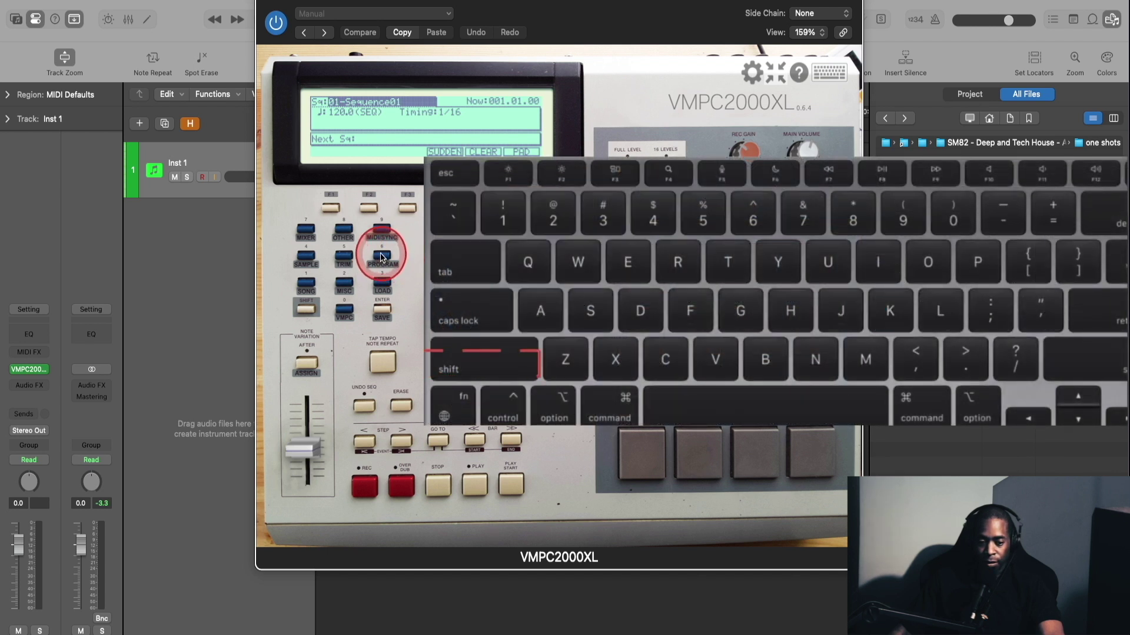
pyautogui.click(382, 257)
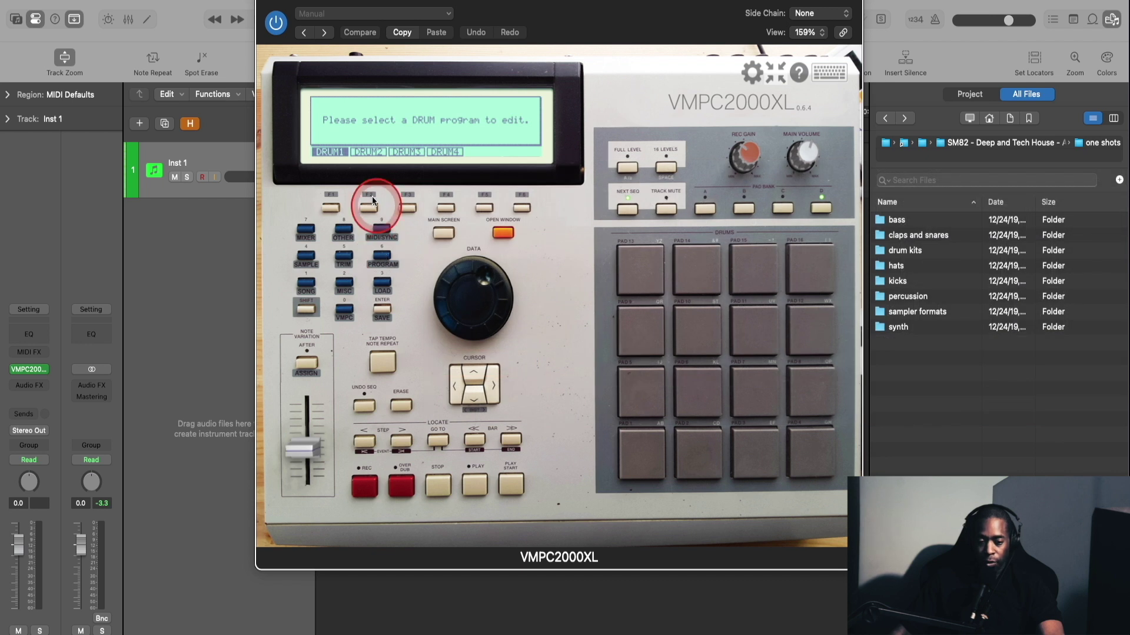
pyautogui.click(330, 208)
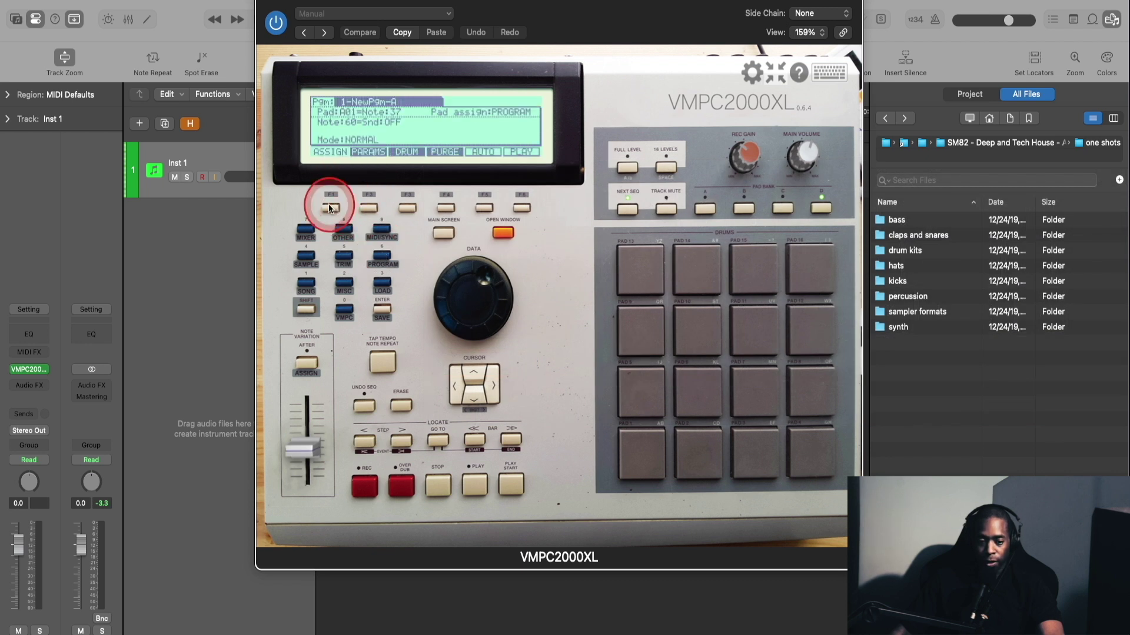
# - Look through the Trim, Mixer, Sample, Song, Load, Save and Misc pages on the LCD
pyautogui.click(345, 256)
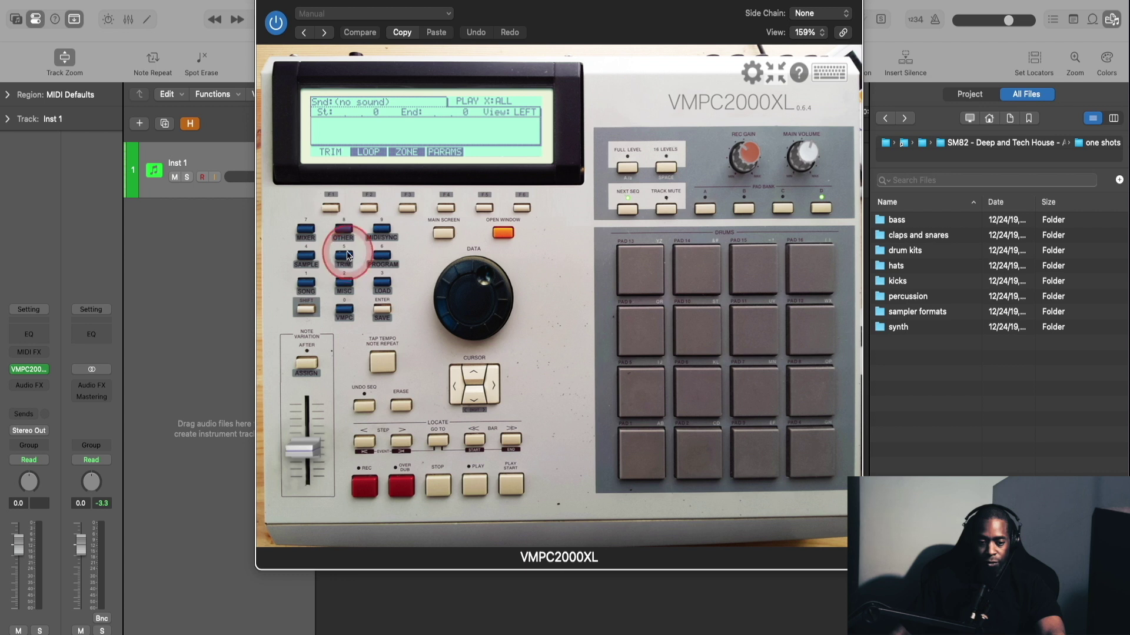
pyautogui.click(304, 228)
pyautogui.click(304, 266)
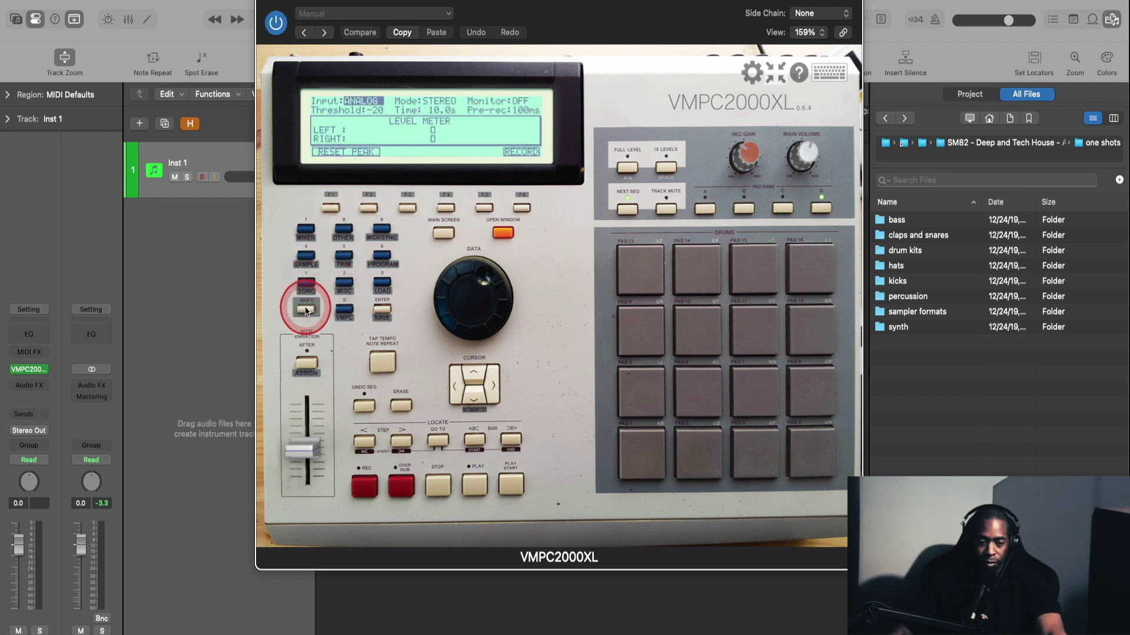
pyautogui.click(306, 285)
pyautogui.click(382, 287)
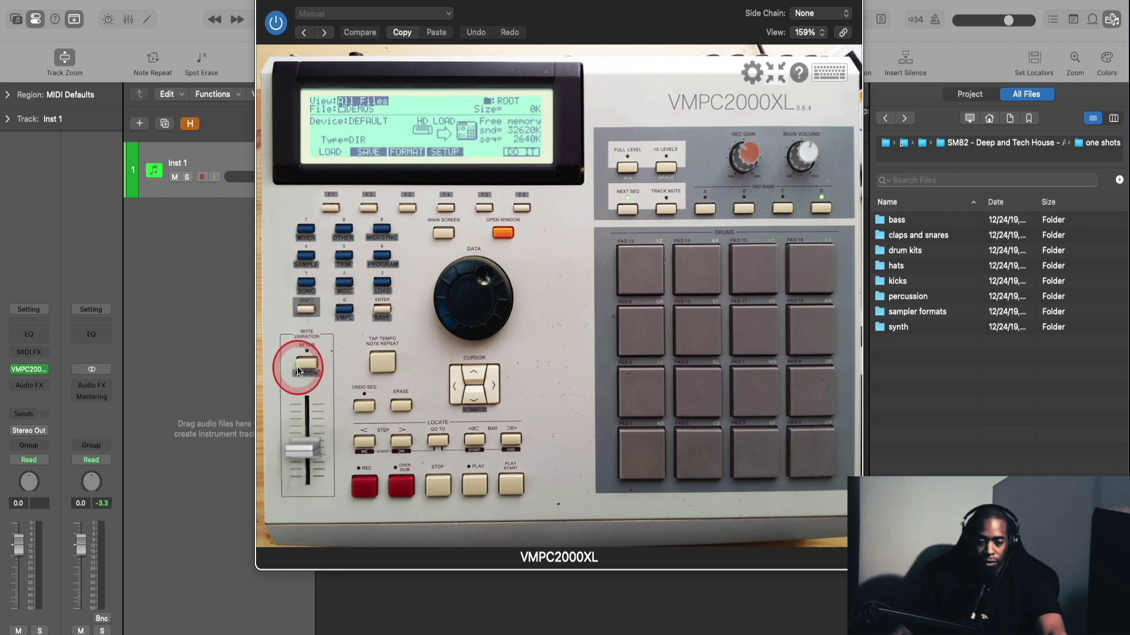
pyautogui.hotkey('shift', 'Return')
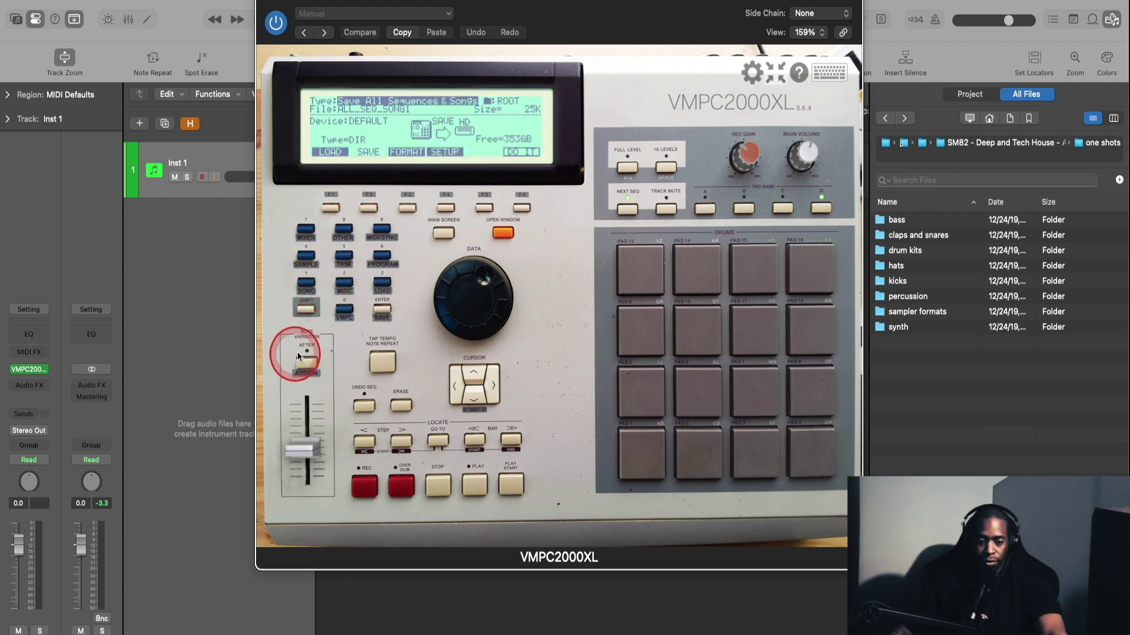
pyautogui.click(343, 286)
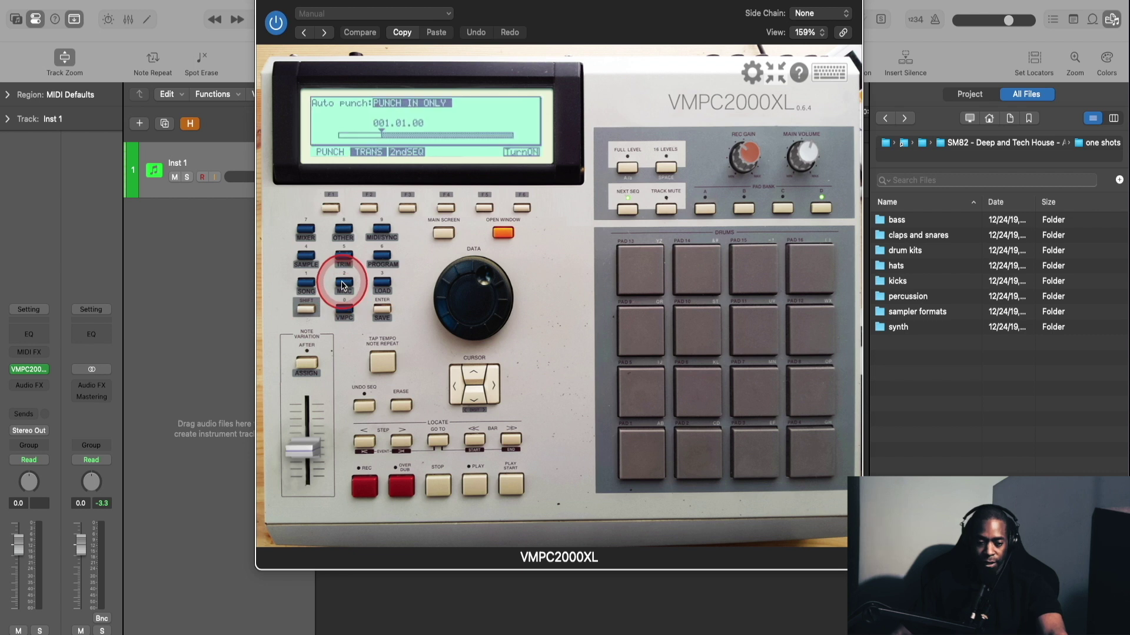
# - Open the MIDI mapping page of the VMPC settings and try several pads in the lower two rows
pyautogui.click(347, 312)
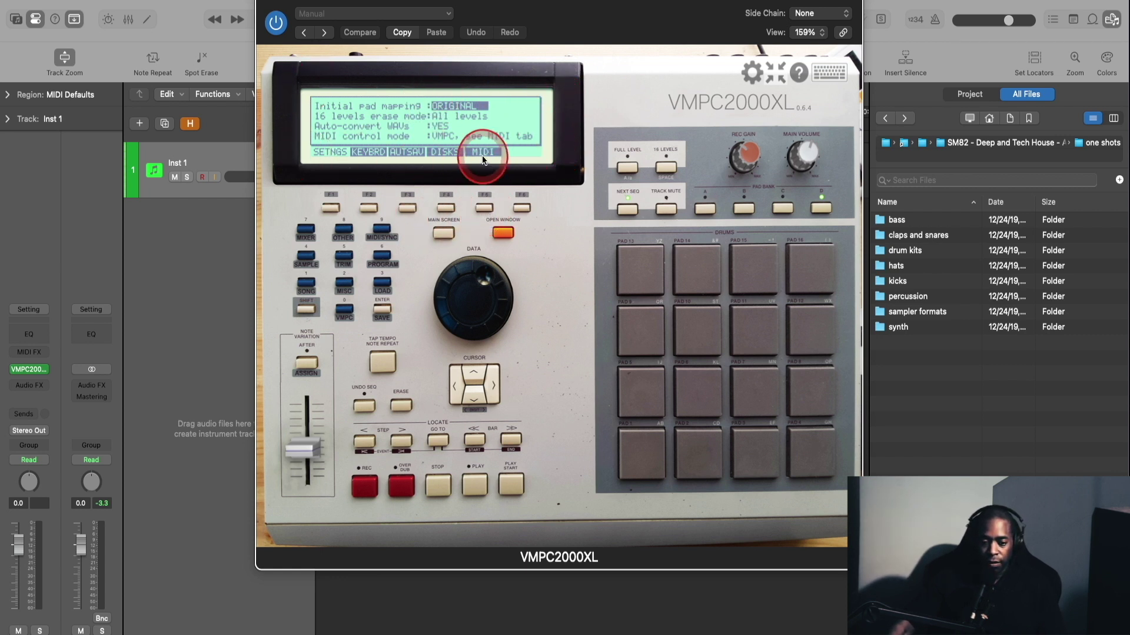
pyautogui.click(484, 210)
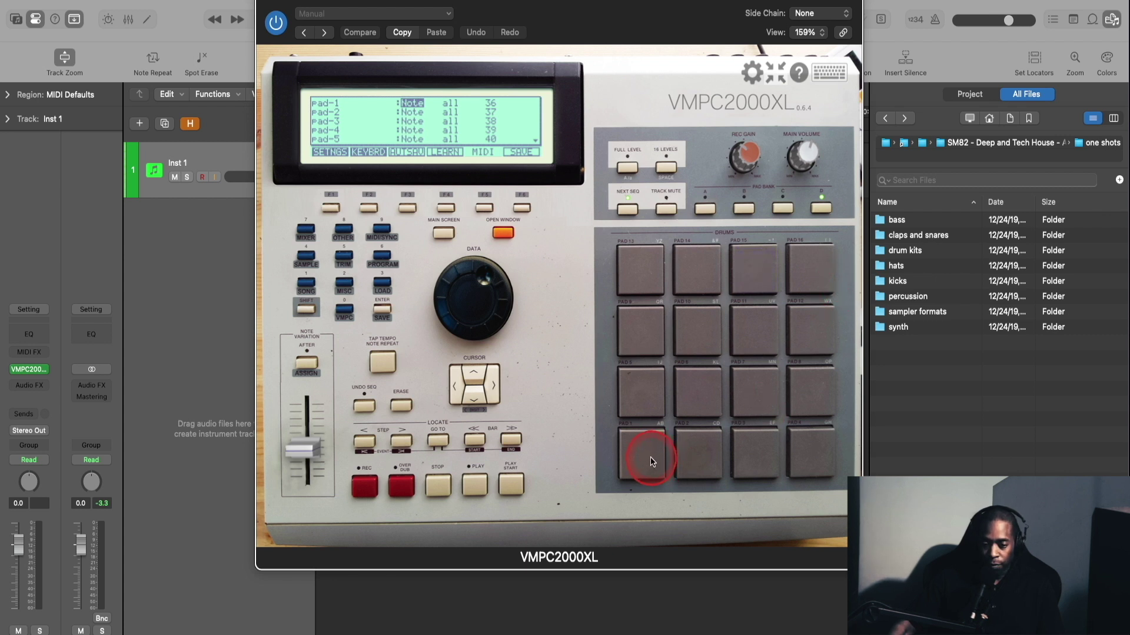
pyautogui.click(709, 448)
pyautogui.click(794, 448)
pyautogui.click(803, 401)
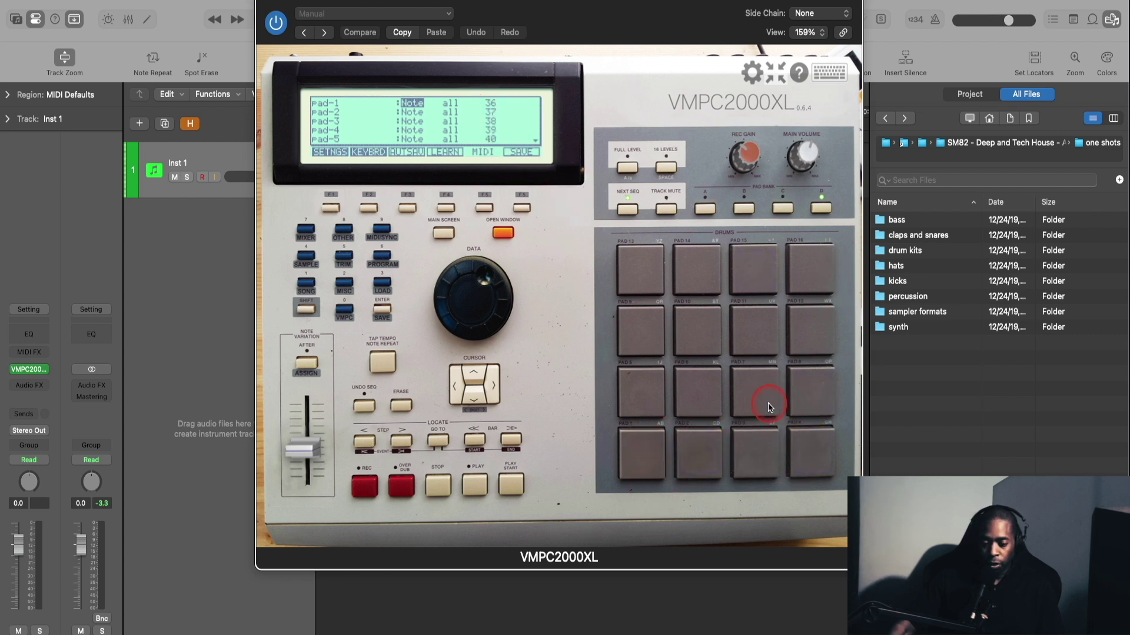
pyautogui.click(769, 406)
pyautogui.click(701, 390)
pyautogui.click(644, 390)
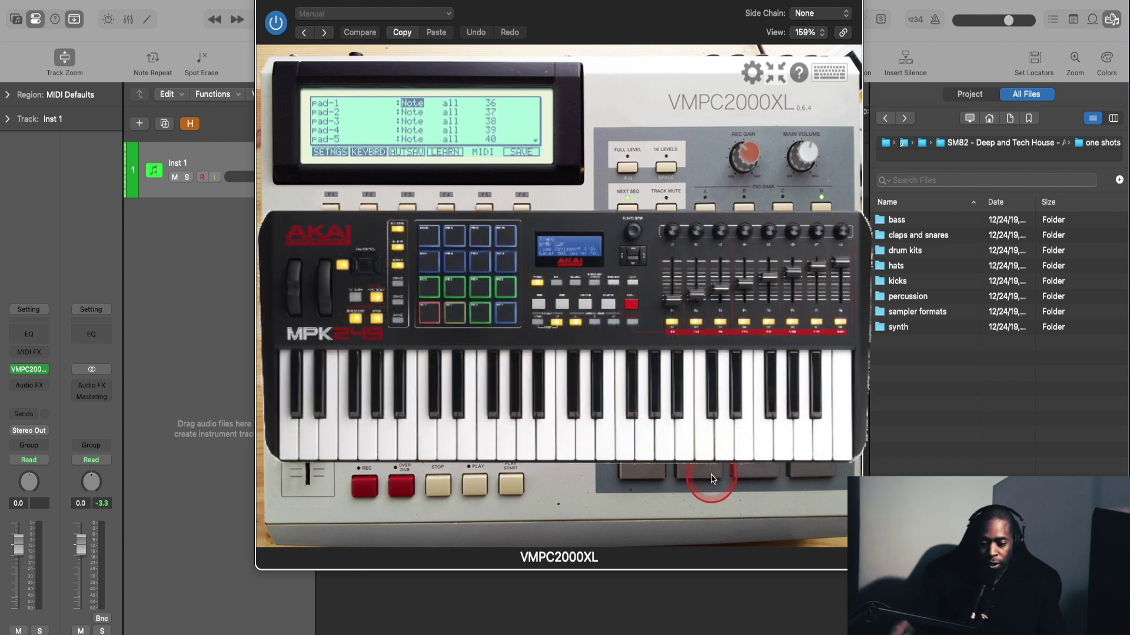
# - Trigger pads 1 and 2 and compare them with the note numbers in the MIDI mapping list
pyautogui.click(642, 471)
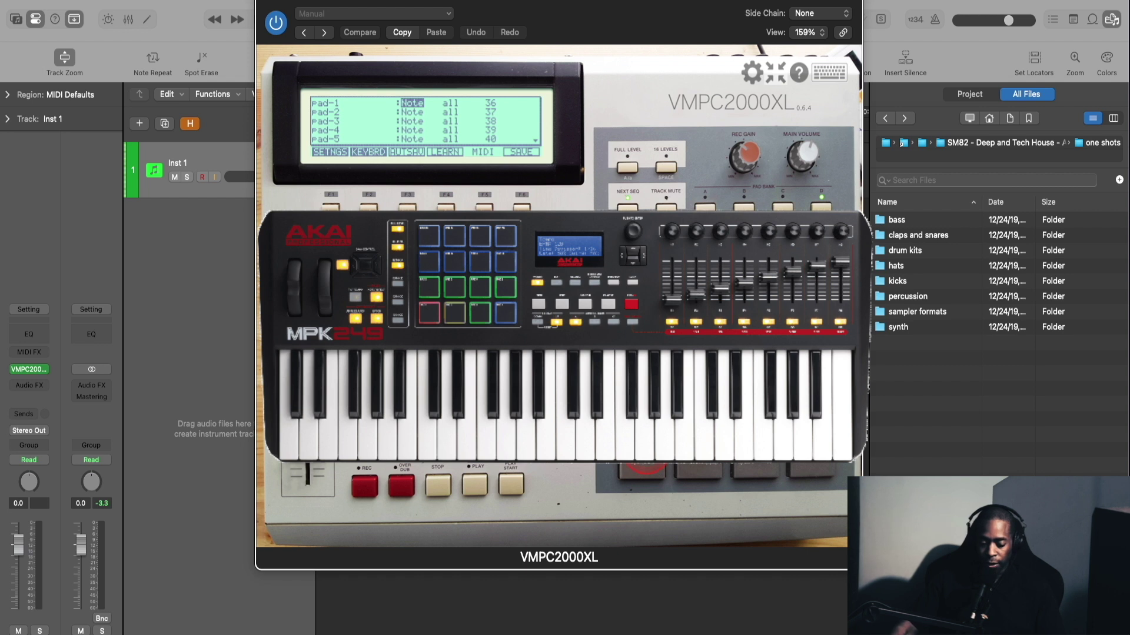
pyautogui.click(644, 450)
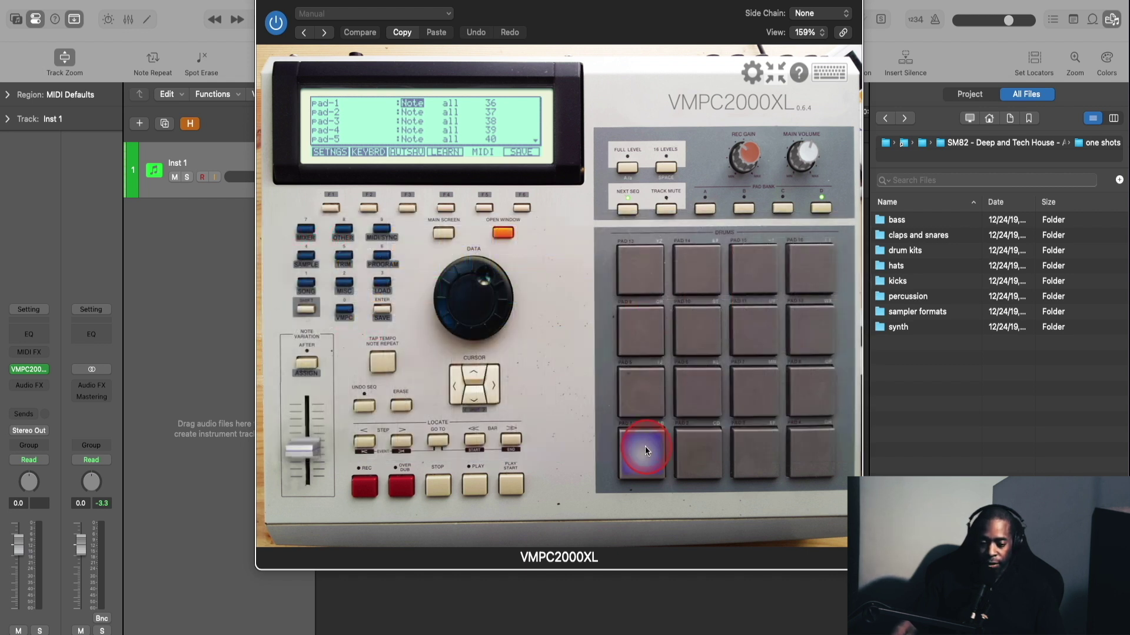
pyautogui.click(694, 443)
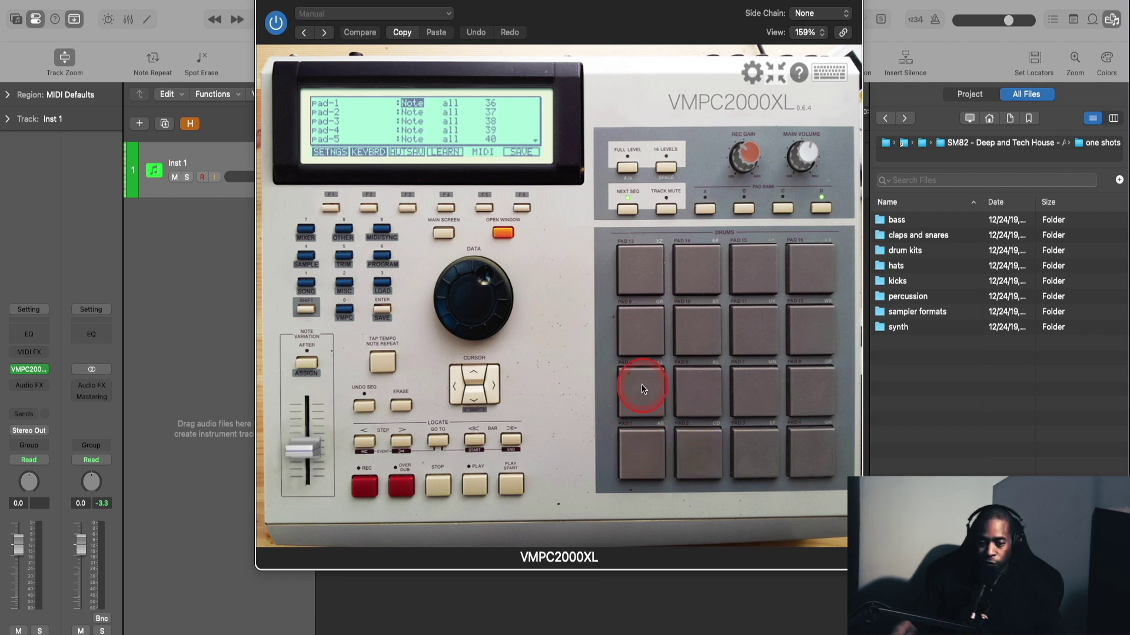
pyautogui.click(489, 108)
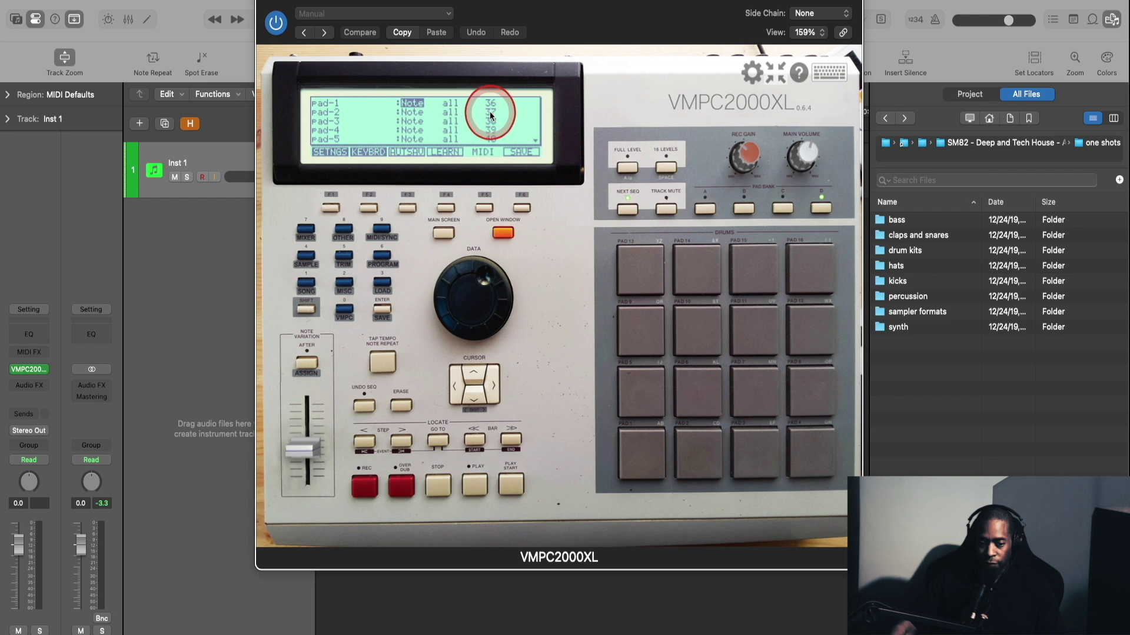
# - Try the drum pads row by row, from pad 2 up to the row of pads 13 to 16
pyautogui.click(705, 462)
pyautogui.click(757, 456)
pyautogui.click(792, 462)
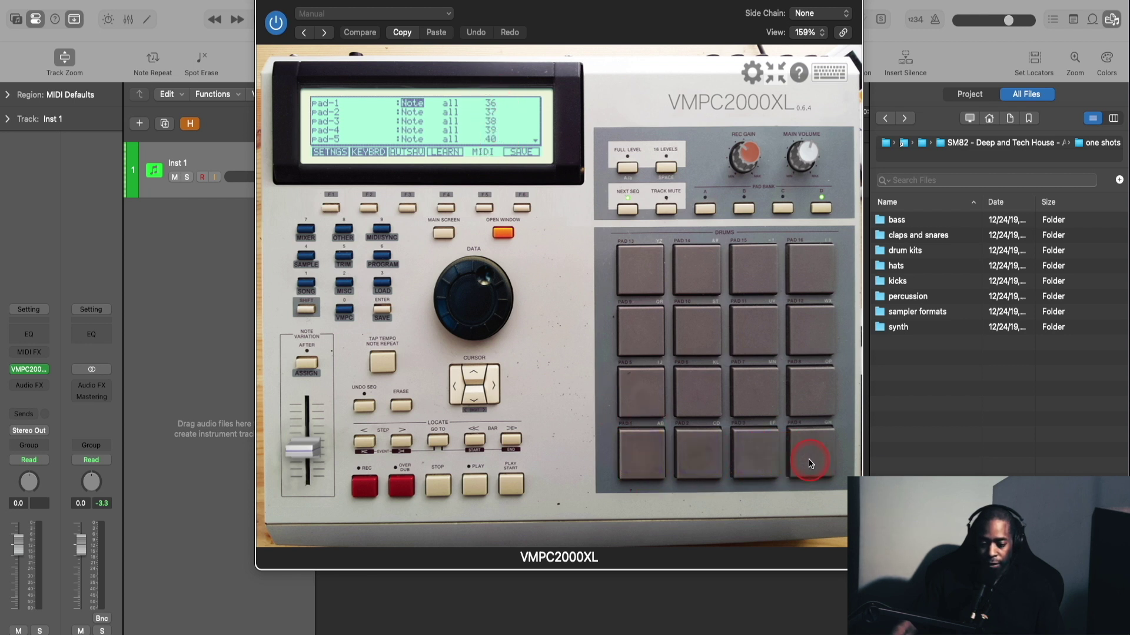
pyautogui.click(641, 386)
pyautogui.click(696, 393)
pyautogui.click(745, 391)
pyautogui.click(822, 394)
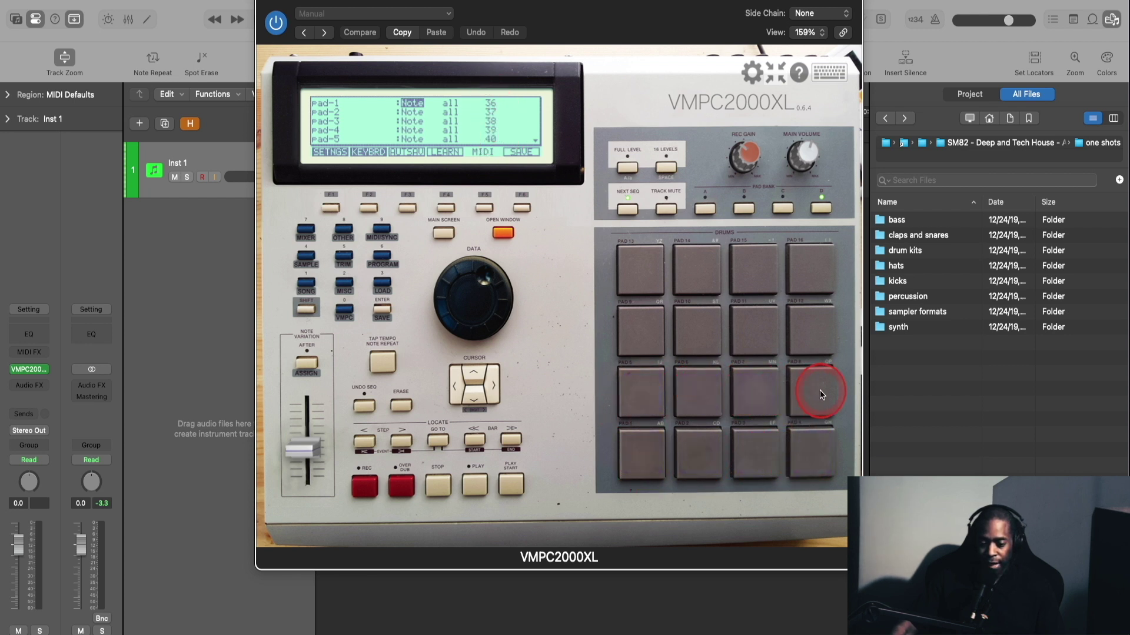
pyautogui.click(623, 310)
pyautogui.click(711, 327)
pyautogui.click(780, 337)
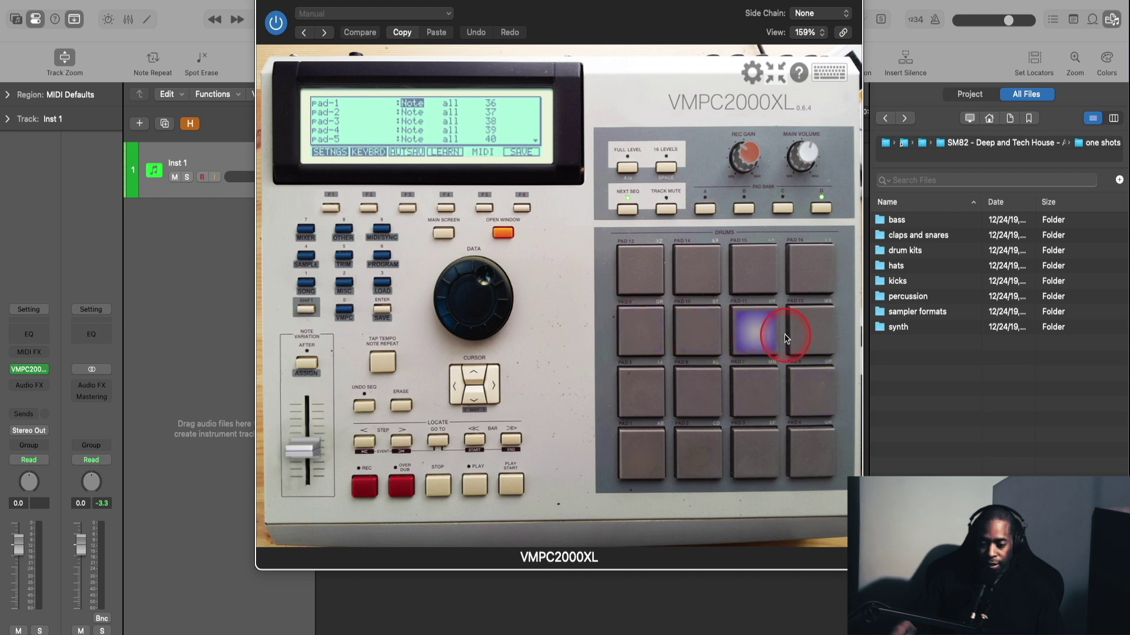
pyautogui.click(659, 270)
pyautogui.click(807, 277)
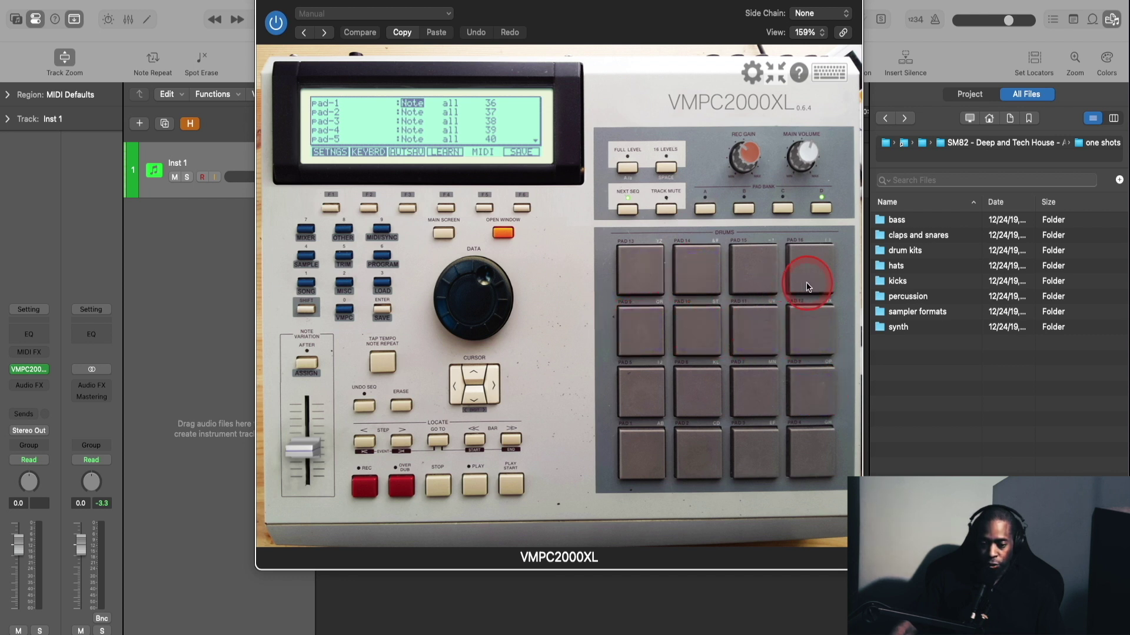
pyautogui.click(744, 270)
# - Raise the Note Variation slider, and try playing, recording and stopping Sequence01
pyautogui.click(306, 446)
pyautogui.moveTo(307, 449); pyautogui.dragTo(306, 423)
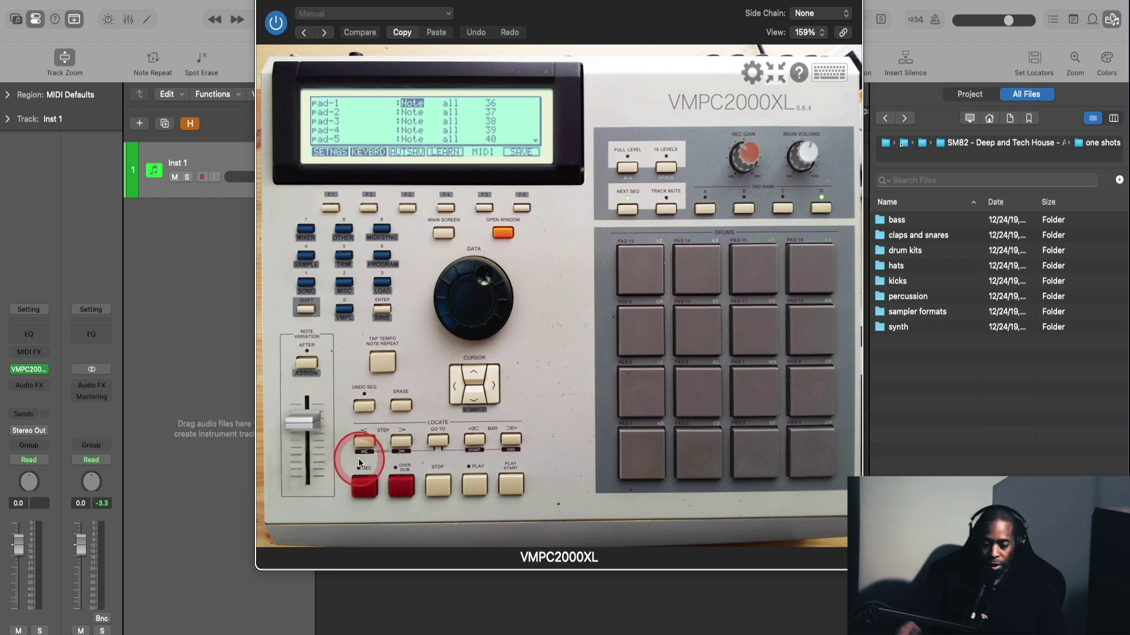
pyautogui.click(432, 484)
pyautogui.click(481, 490)
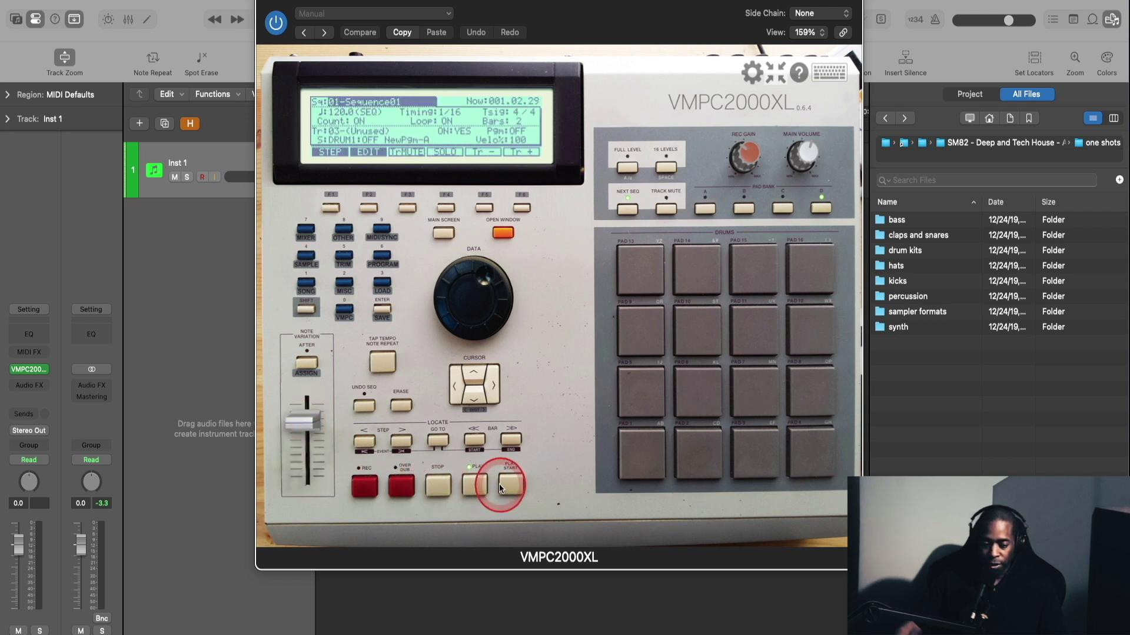
pyautogui.click(363, 492)
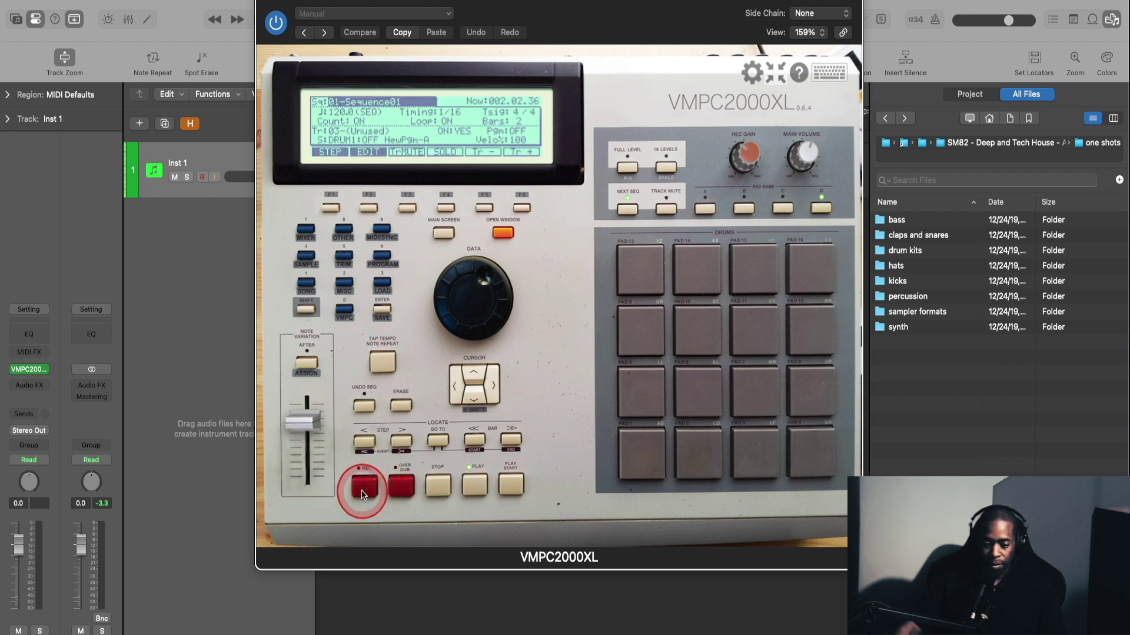
pyautogui.click(426, 495)
# - Move the cursor through the main screen fields to Loop, and tap the sequence tempo to 300.0
pyautogui.click(492, 387)
pyautogui.click(478, 397)
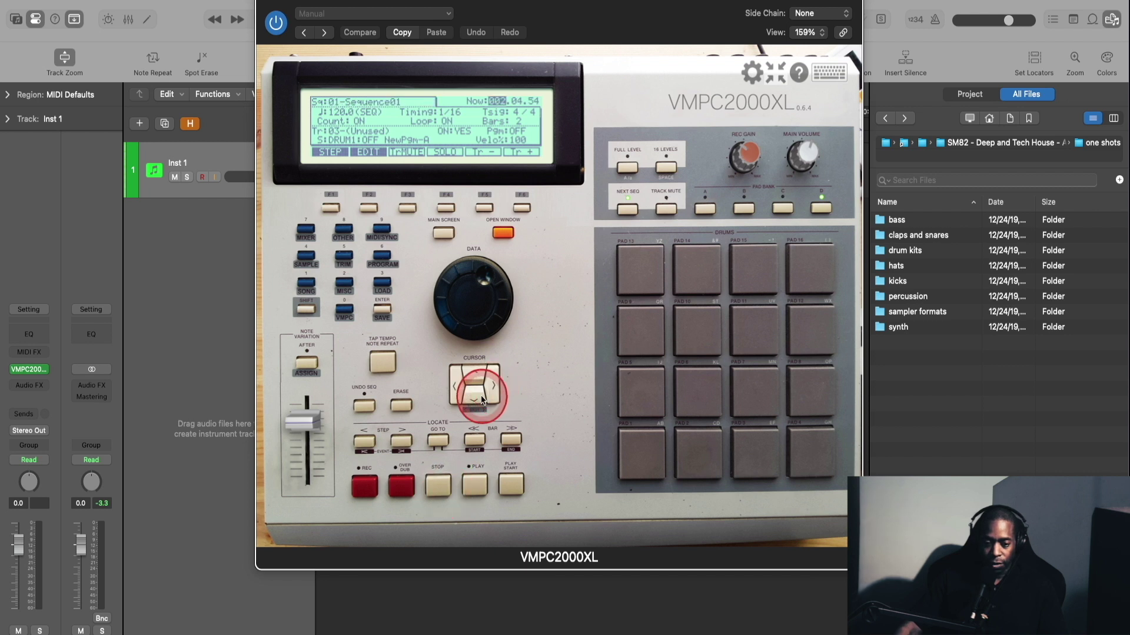
pyautogui.click(494, 387)
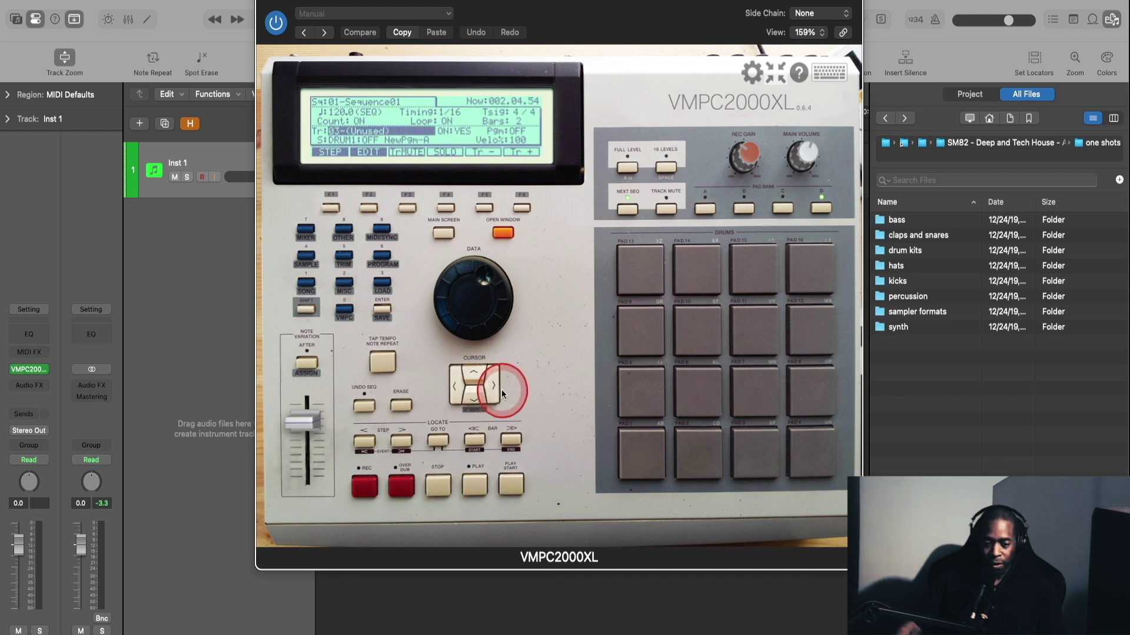
pyautogui.click(384, 368)
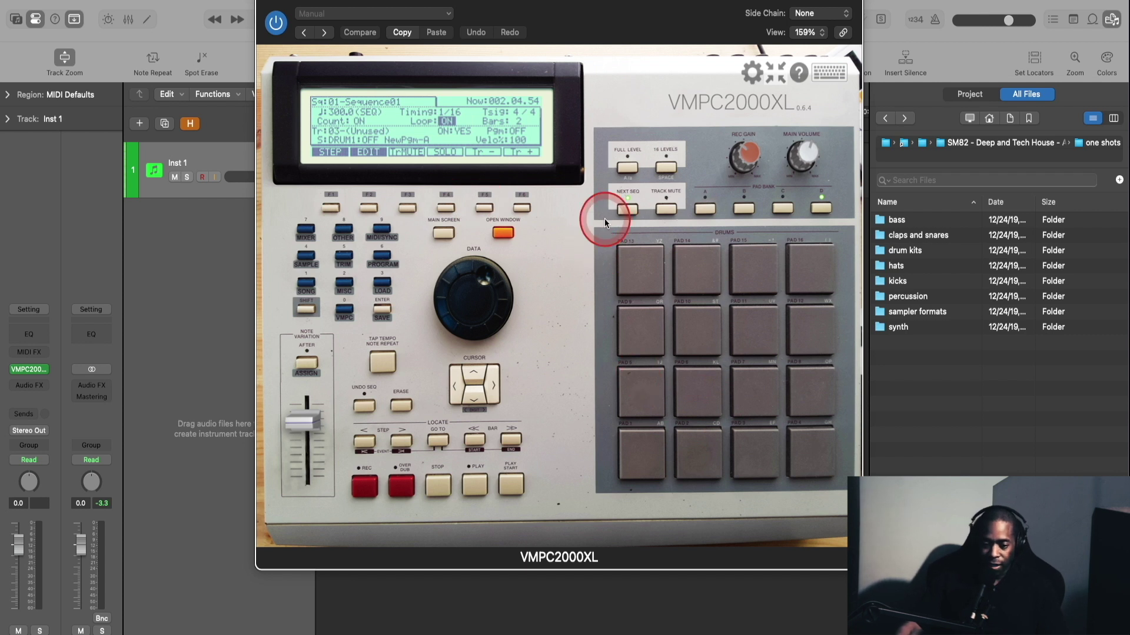
# - Open the kicks folder, audition mth_kick_beast.wav and mth_kick_being.wav, and load mth_kick_being.wav onto pad 1
pyautogui.doubleClick(895, 282)
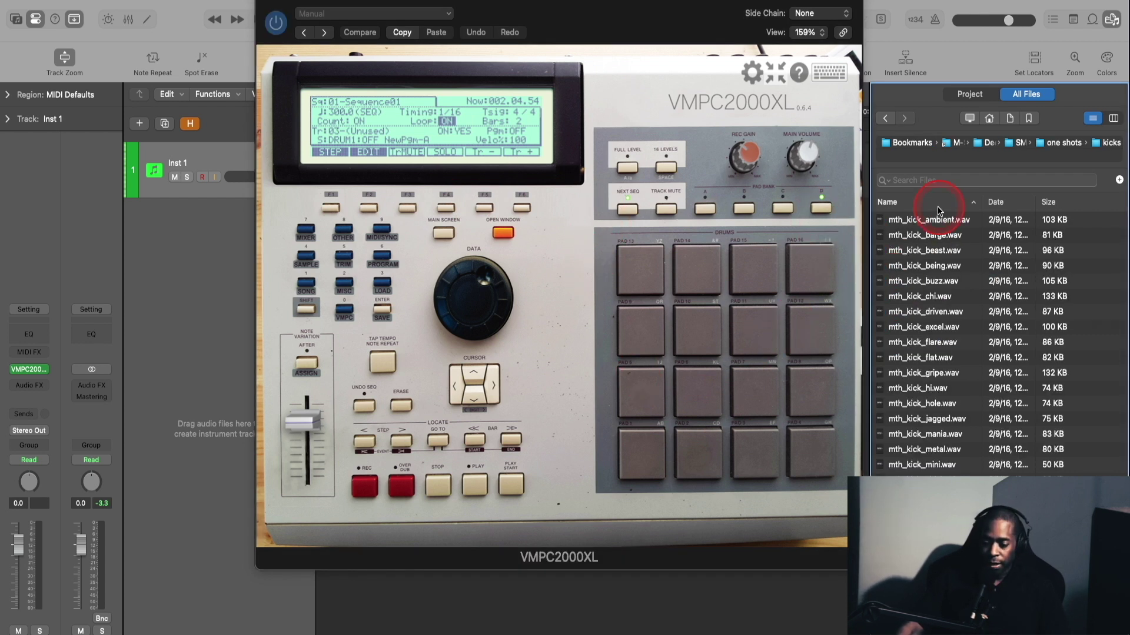
pyautogui.click(927, 251)
pyautogui.click(927, 269)
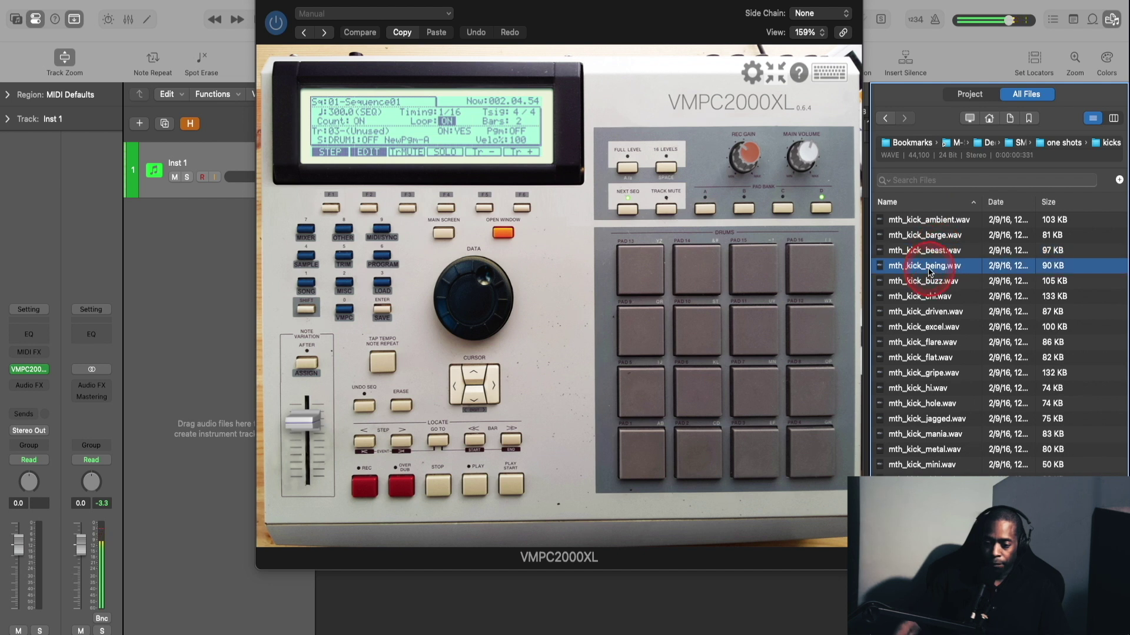
pyautogui.moveTo(952, 271); pyautogui.dragTo(643, 462)
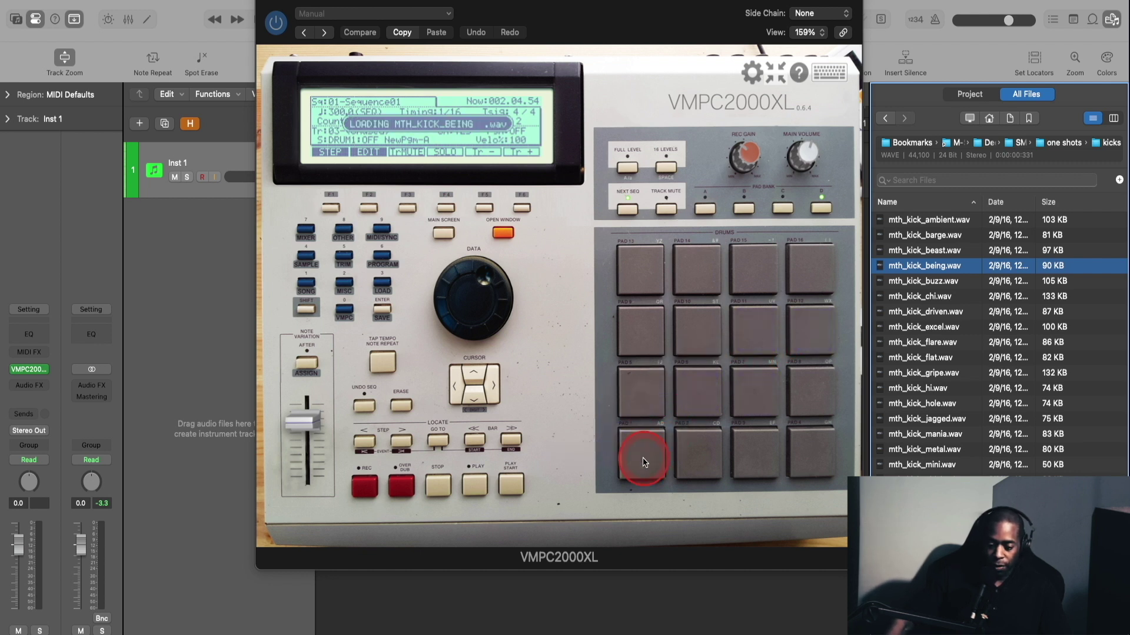
# - Play the kick sample on pad 1 several times
pyautogui.click(652, 452)
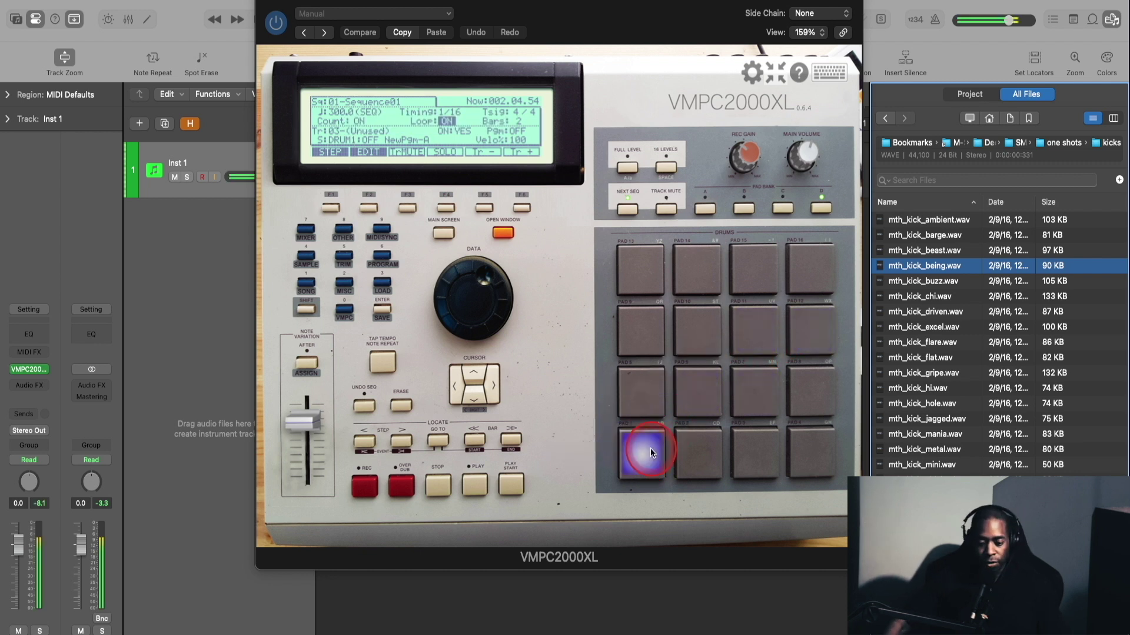
pyautogui.click(650, 449)
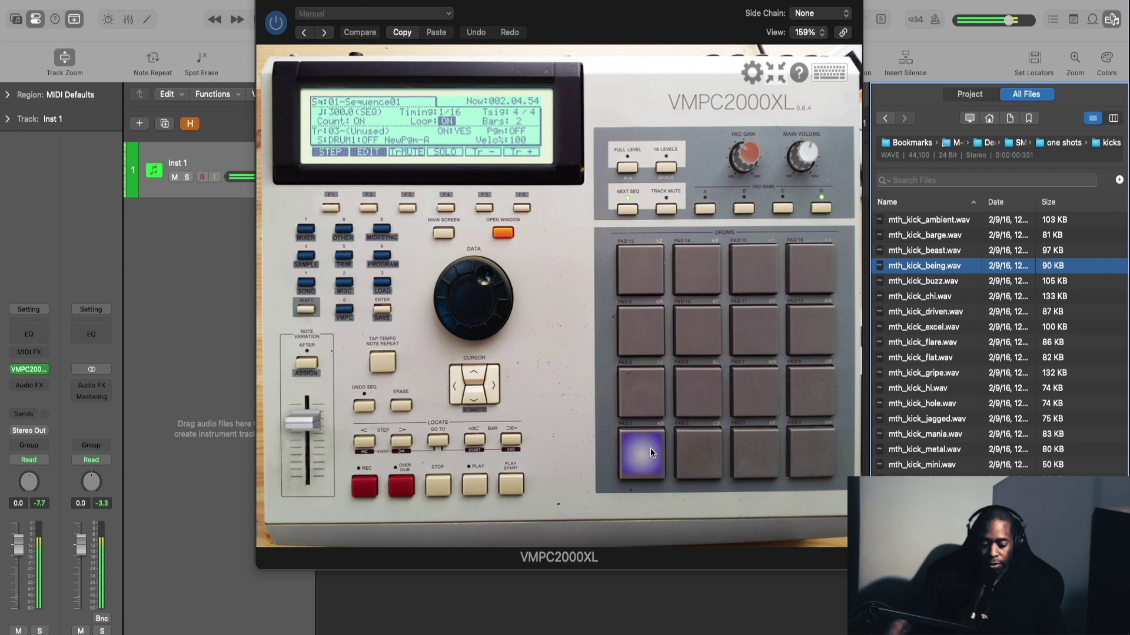
pyautogui.click(651, 454)
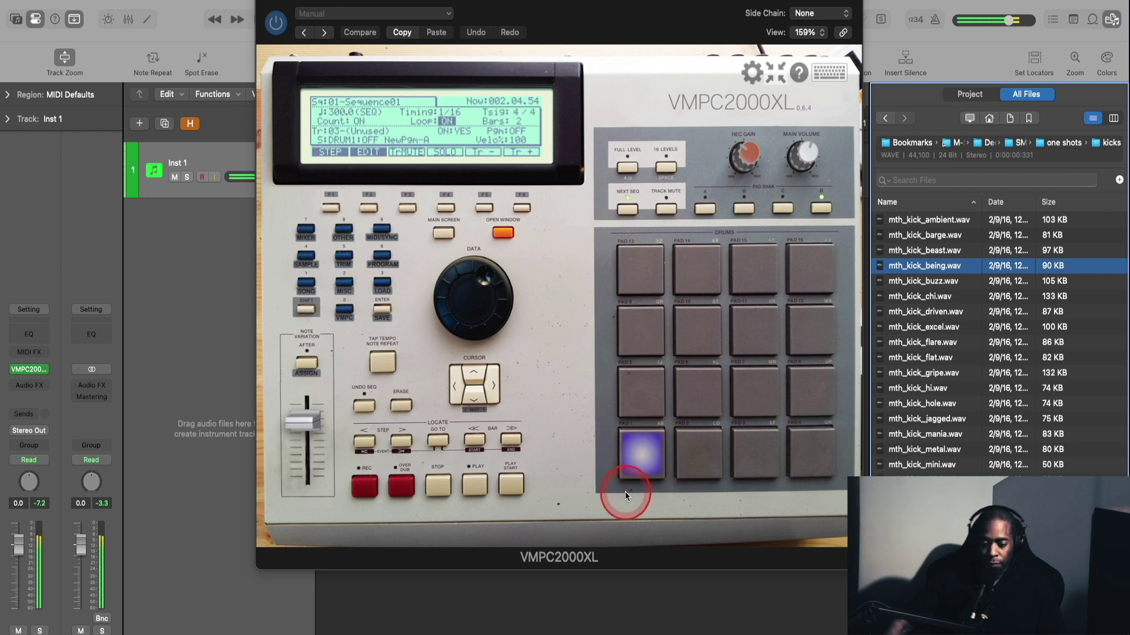
# - Audition the samples in the hats folder one after another, and load a hat sample onto pad 2
pyautogui.press('Down')
pyautogui.press('Down')
pyautogui.press('Down')
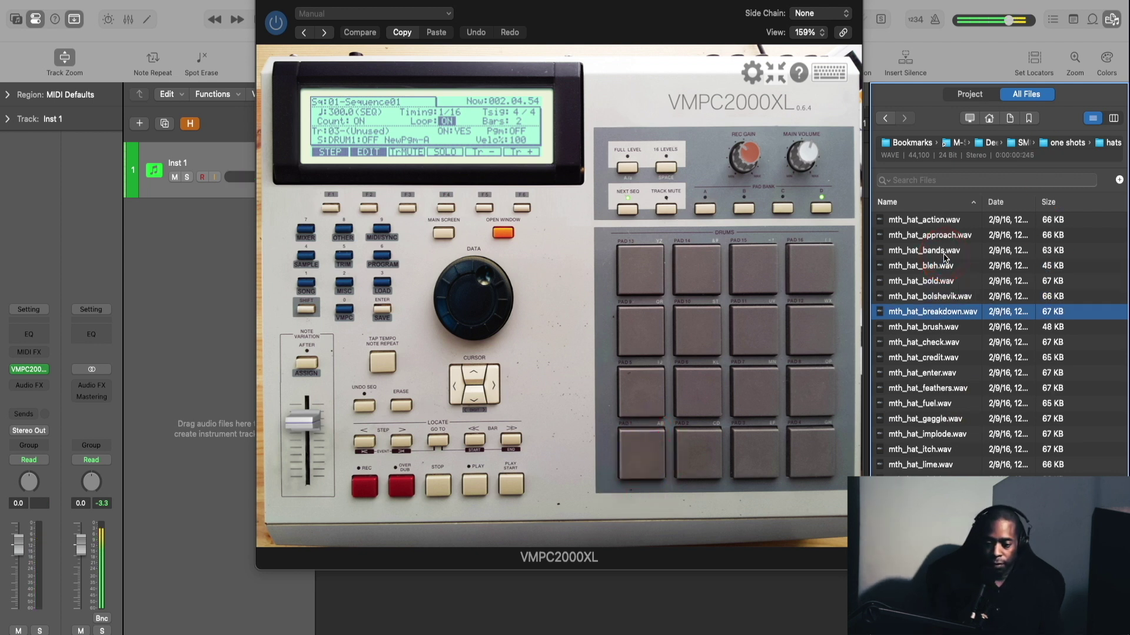
pyautogui.press('Down')
pyautogui.press('Down')
pyautogui.press('Down')
pyautogui.press('Down')
pyautogui.press('Down')
pyautogui.press('Down')
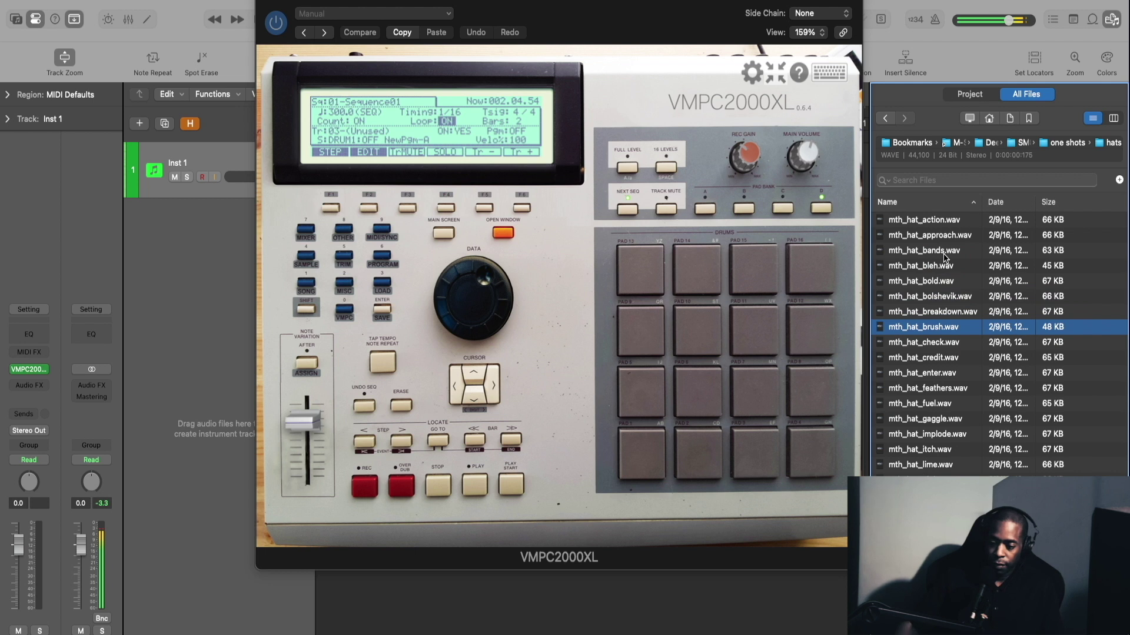
pyautogui.press('Down')
pyautogui.press('Down')
pyautogui.press('Down')
pyautogui.press('Down')
pyautogui.press('Down')
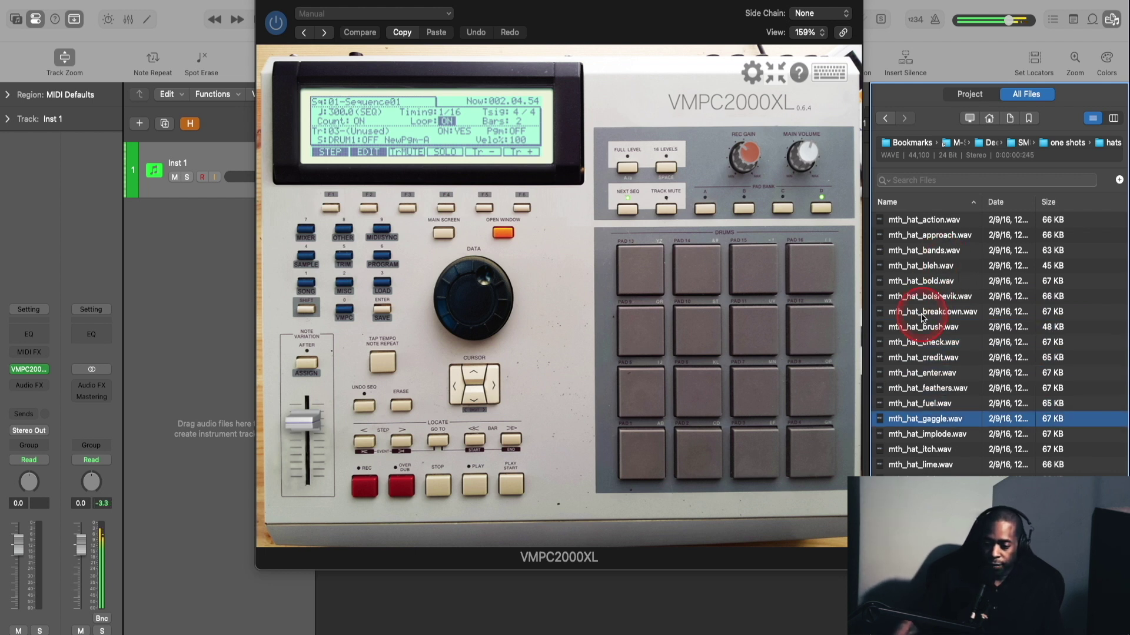
pyautogui.moveTo(931, 369); pyautogui.dragTo(703, 462)
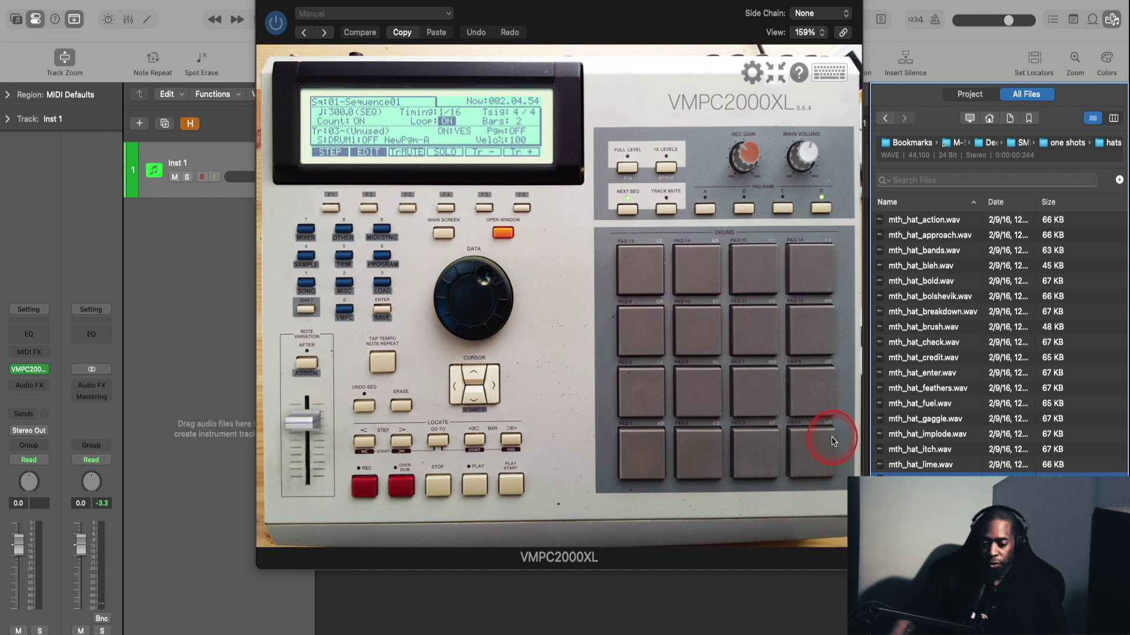
# - Play pads 1 and 2 to test the kick and the hat together
pyautogui.press('x')
pyautogui.press('z')
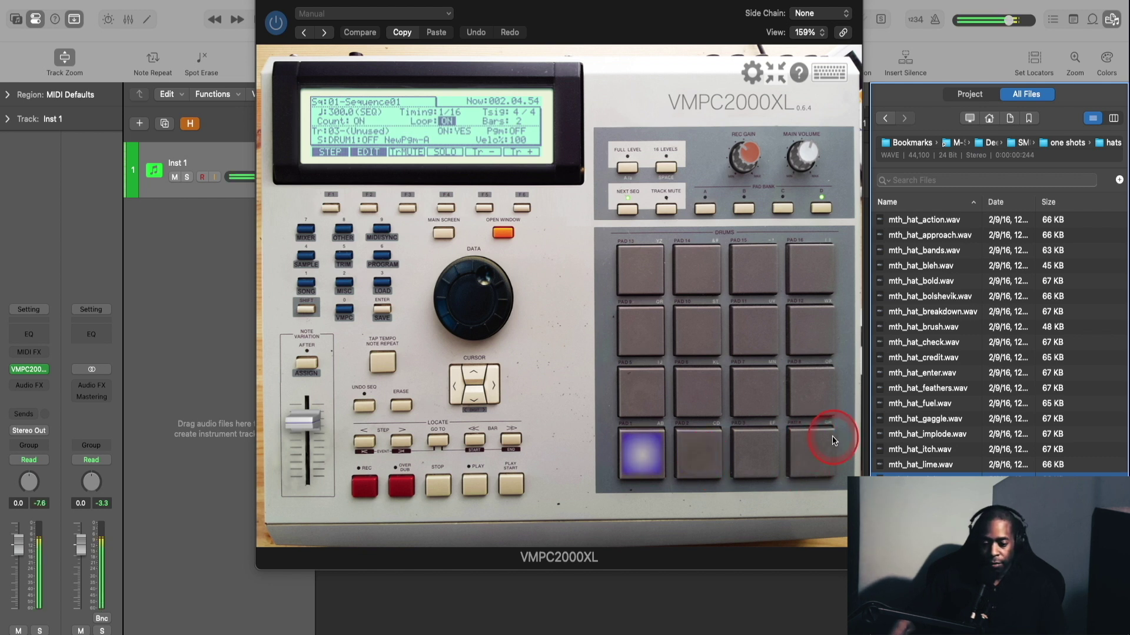
pyautogui.press('x')
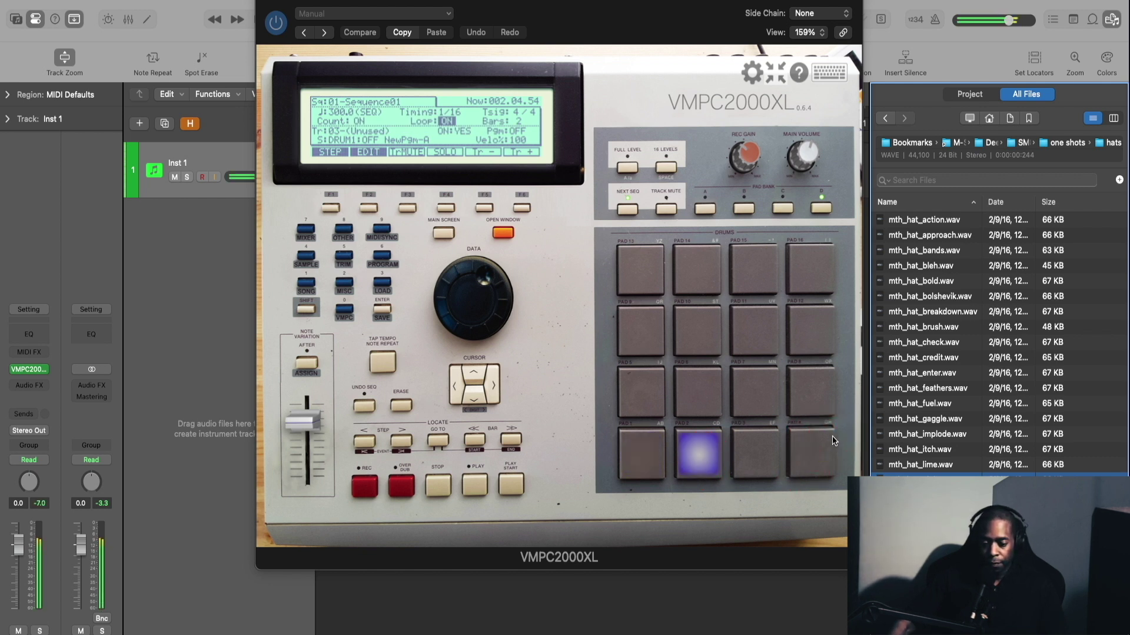
# - Open the claps and snares folder, audition the clap samples, and load mth_clp_snapper.wav onto pad 3
pyautogui.click(885, 120)
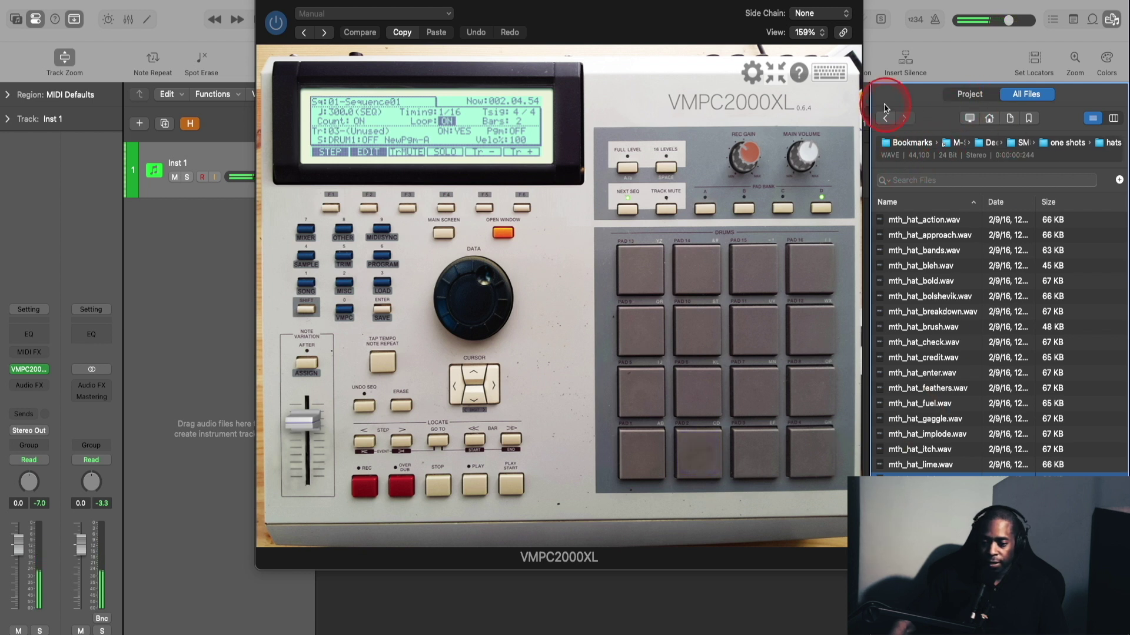
pyautogui.click(933, 337)
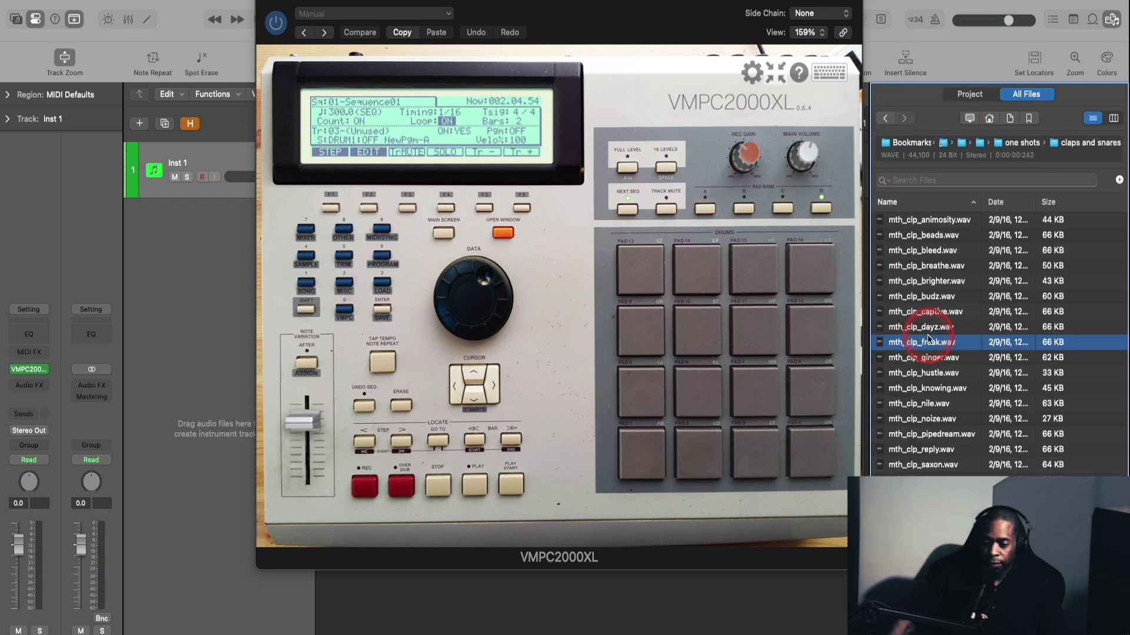
pyautogui.press('Down')
pyautogui.press('Down')
pyautogui.press('Down')
pyautogui.press('Down')
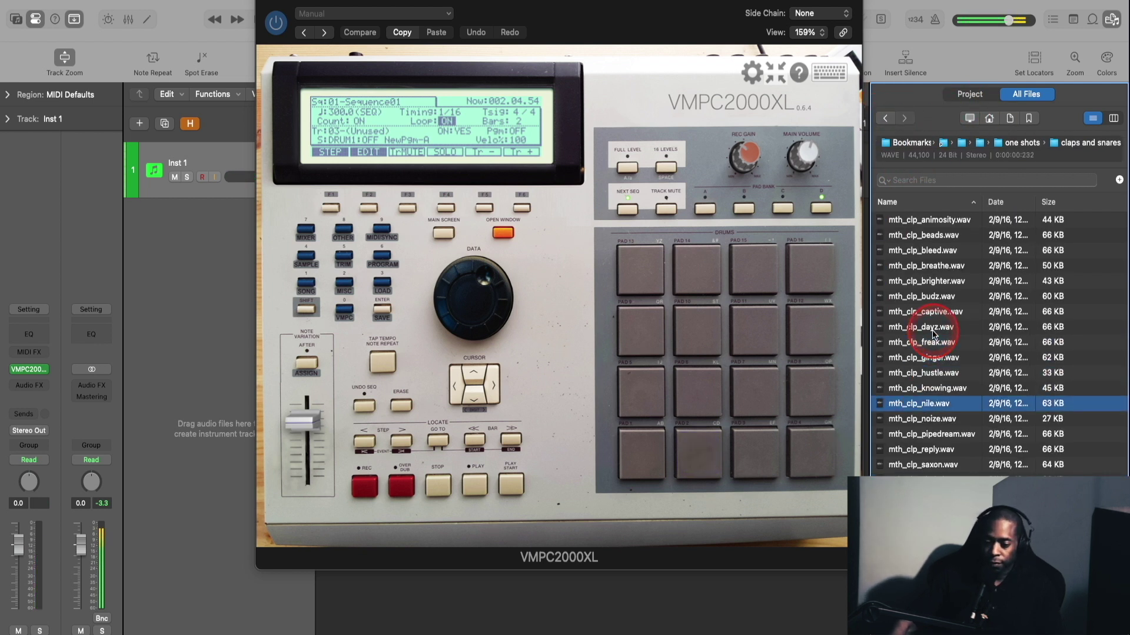
pyautogui.press('Down')
pyautogui.press('Up')
pyautogui.press('Down')
pyautogui.press('Down')
pyautogui.press('Down')
pyautogui.press('Down')
pyautogui.press('Down')
pyautogui.press('Down')
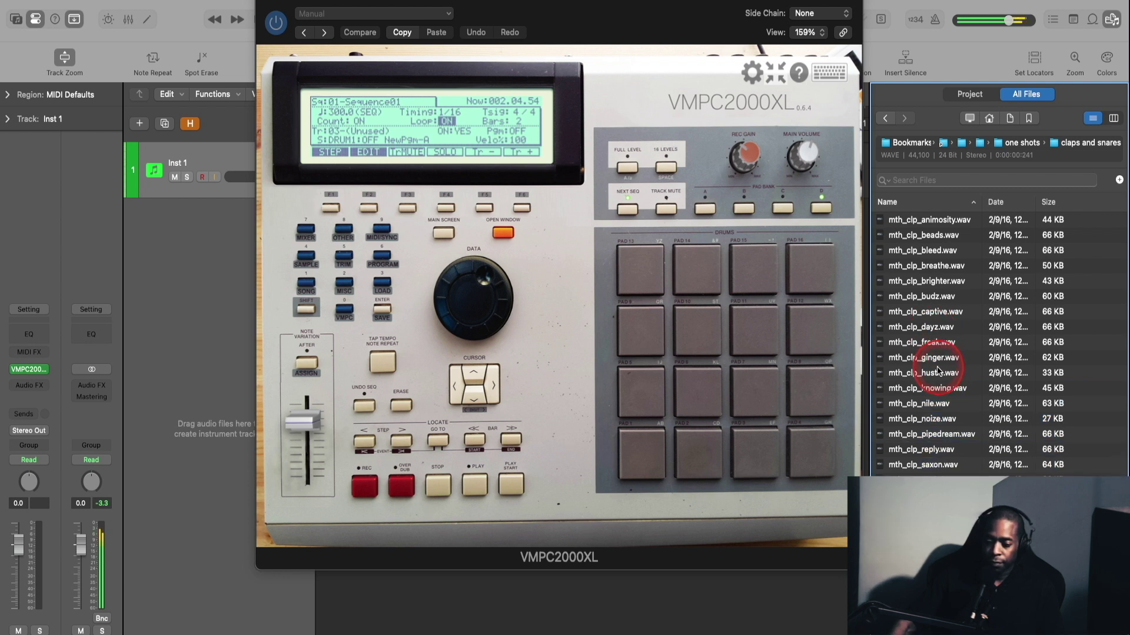
pyautogui.moveTo(939, 370); pyautogui.dragTo(768, 457)
# - Play pads 1, 2 and 3 to test the kick, hat and clap
pyautogui.press('c')
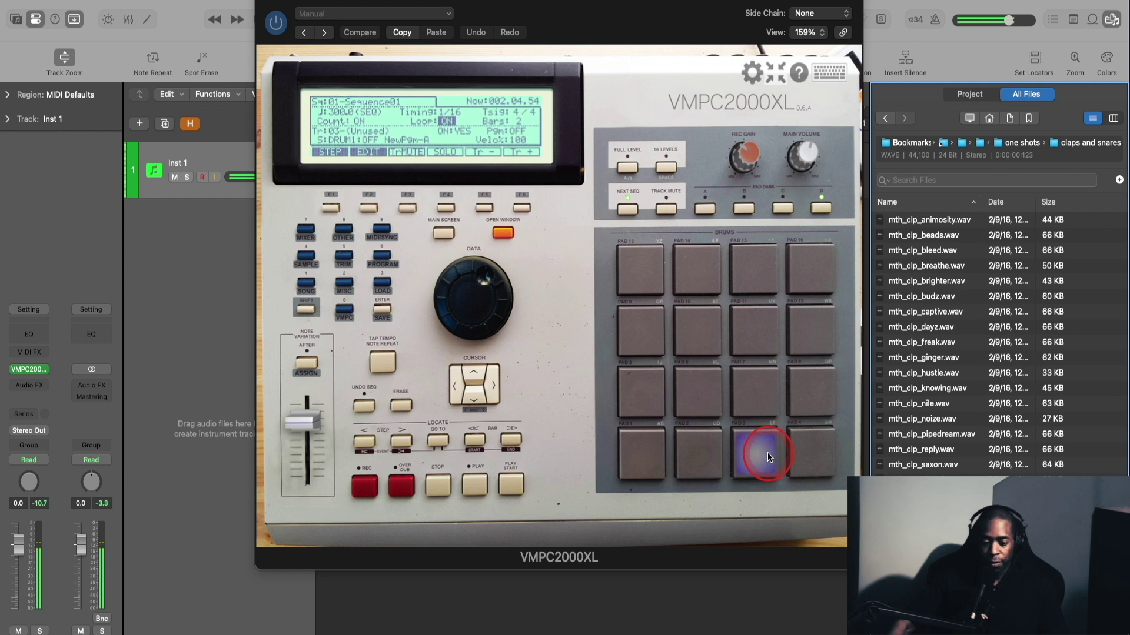
pyautogui.press('z')
pyautogui.press('x')
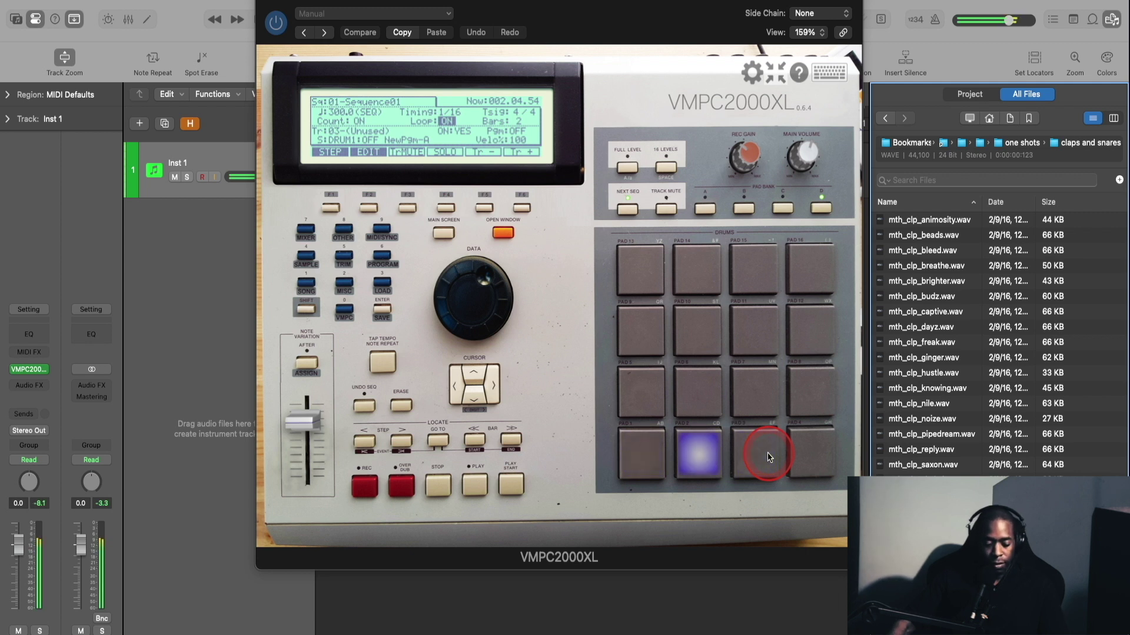
pyautogui.press('c')
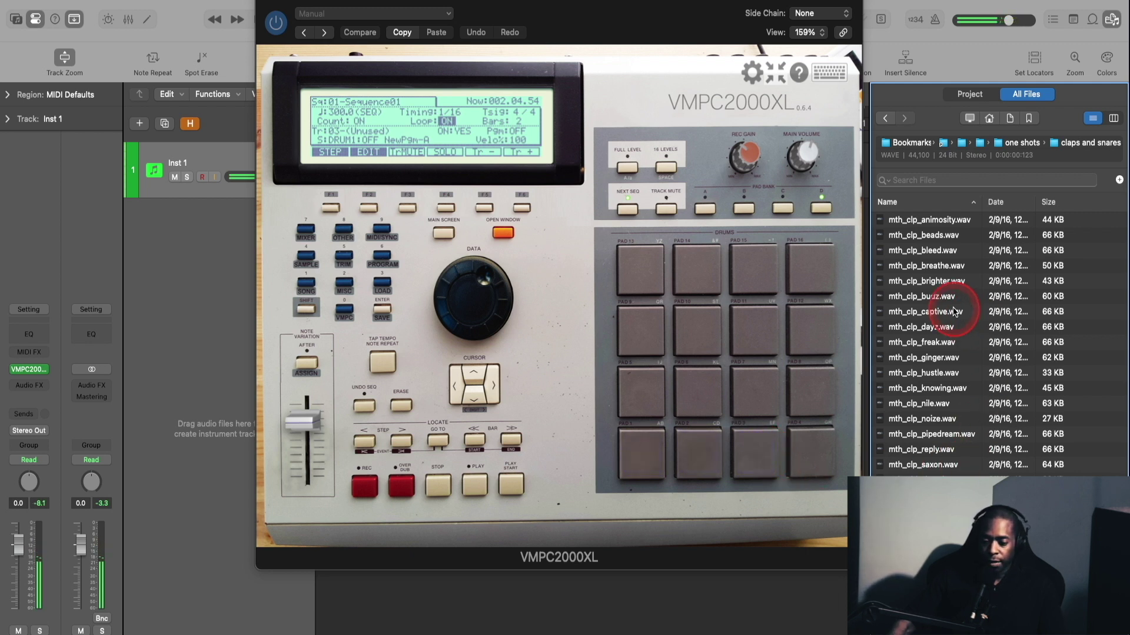
# - Load the snare sample mth_snr_sharpen.wav onto pad 4, and play the loaded drum pads
pyautogui.scroll(-5, 941, 271)
pyautogui.moveTo(947, 517); pyautogui.dragTo(823, 456)
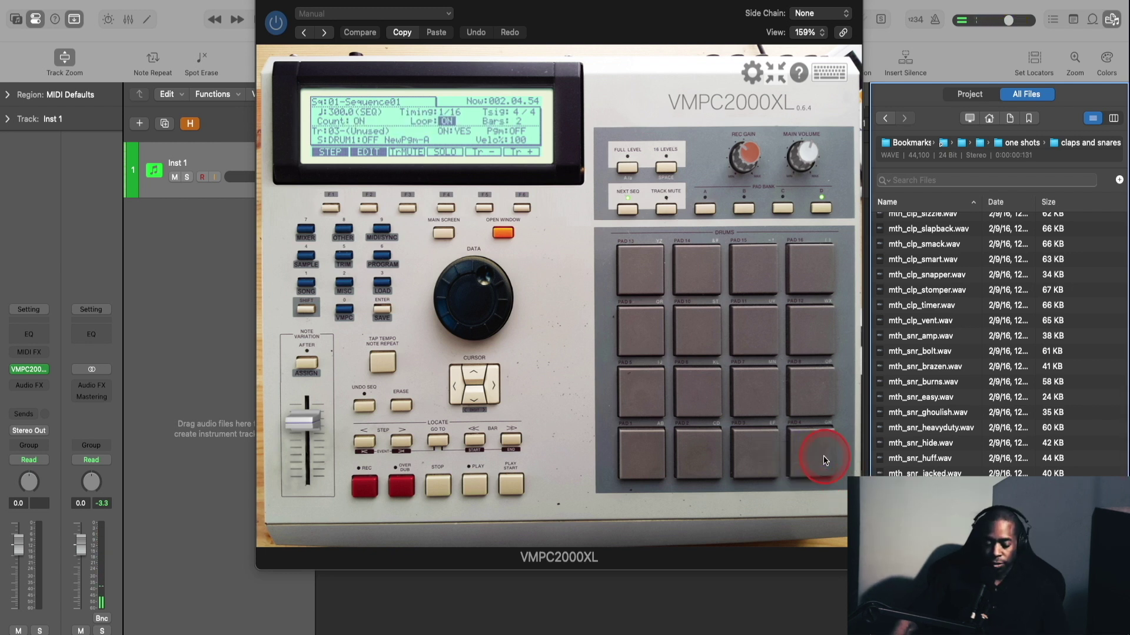
pyautogui.press('z')
pyautogui.press('x')
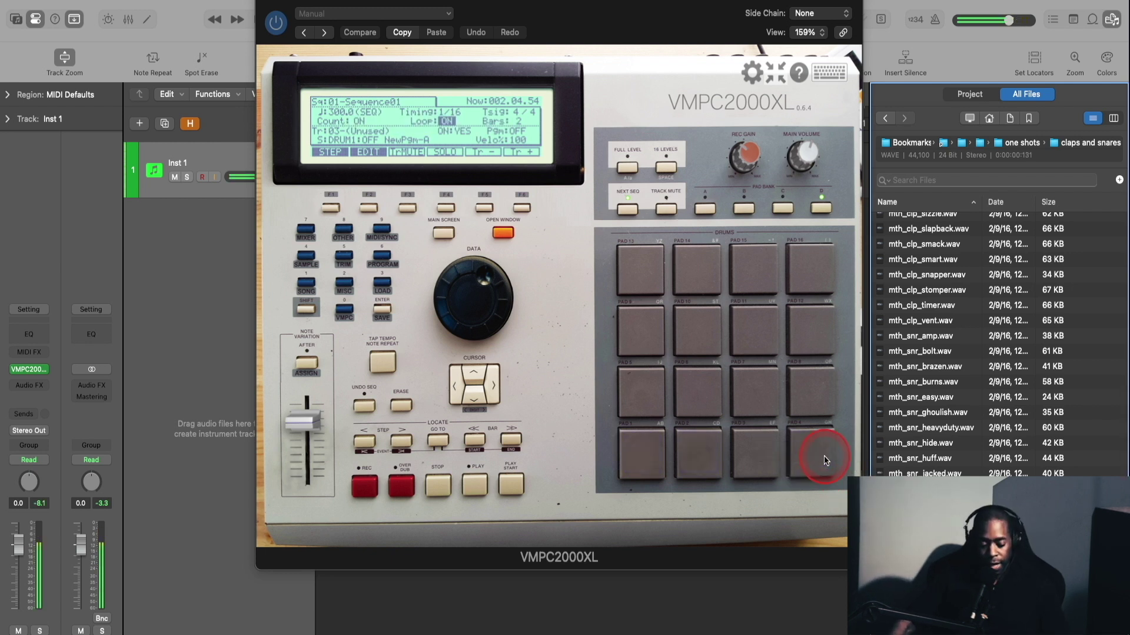
pyautogui.press('c')
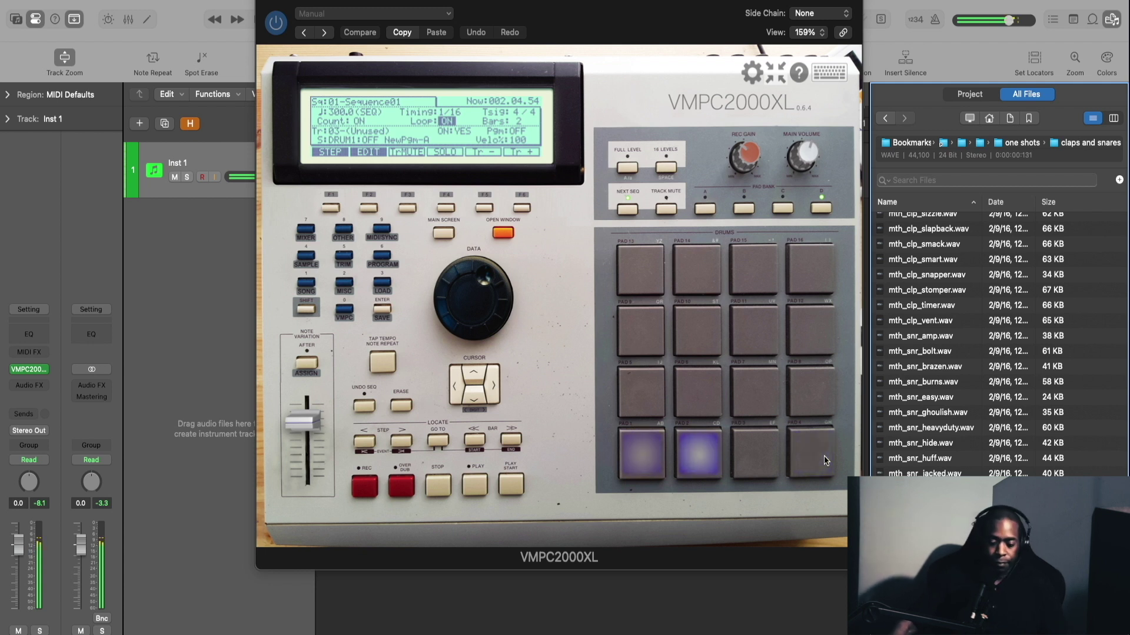
# - Move the plug-in window away from the tracks area, and record a short drum pattern on the Inst 1 track
pyautogui.click(673, 292)
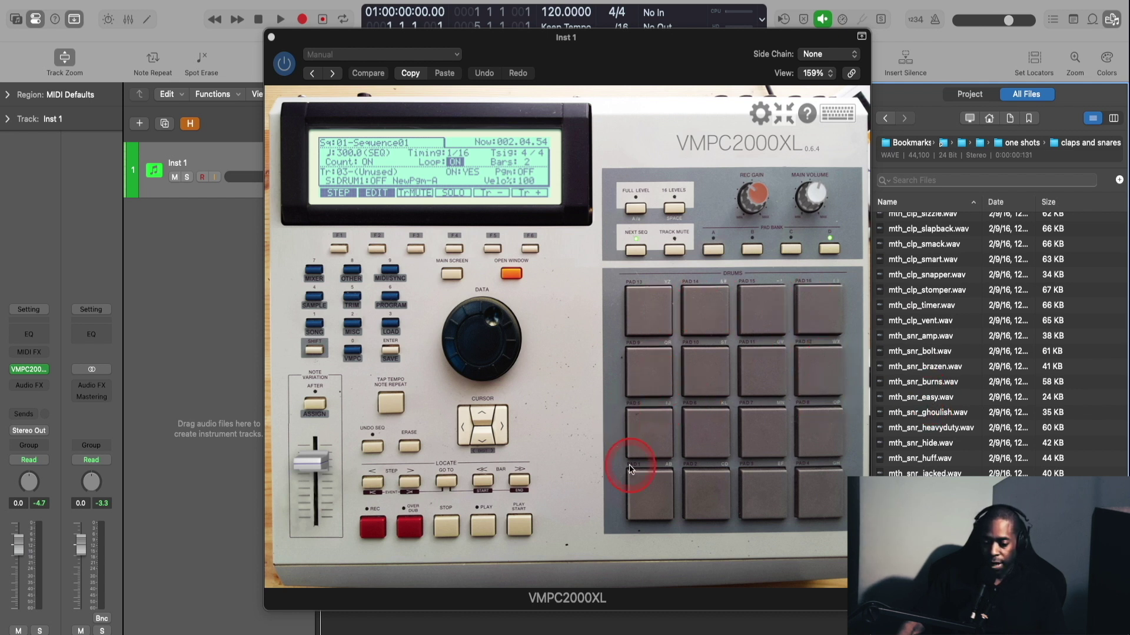
pyautogui.moveTo(616, 50); pyautogui.dragTo(838, 66)
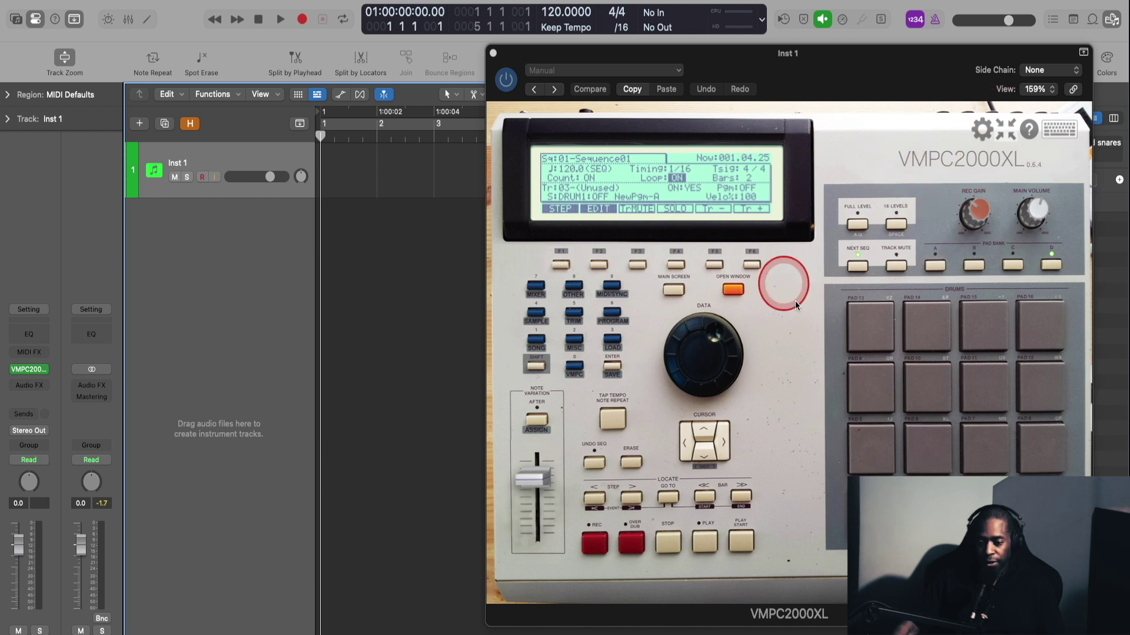
pyautogui.click(644, 295)
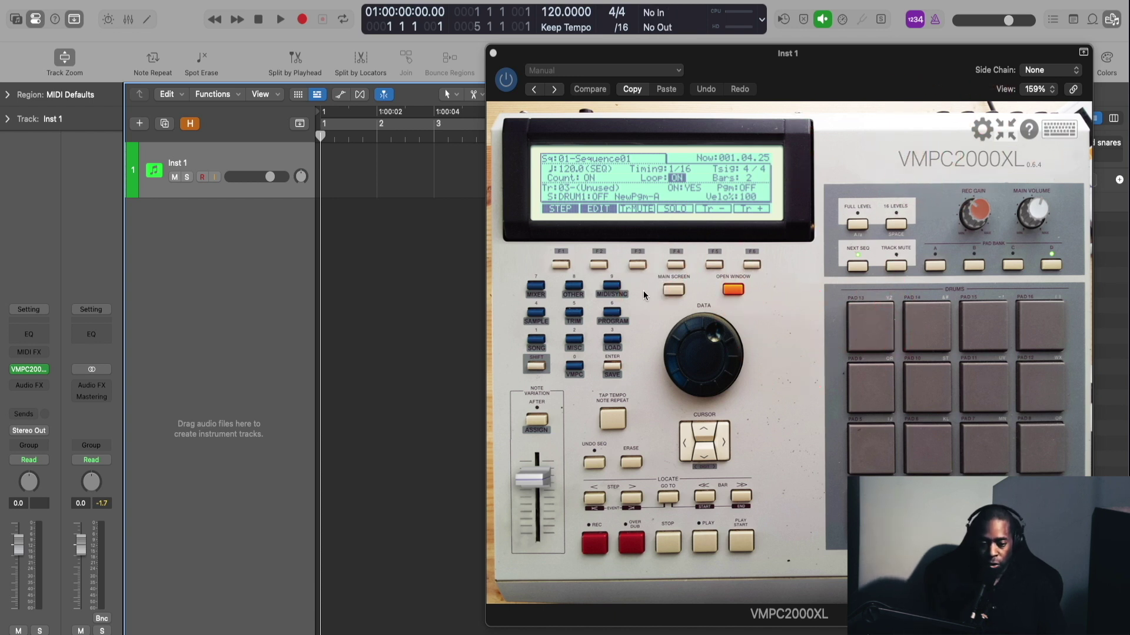
pyautogui.press('r')
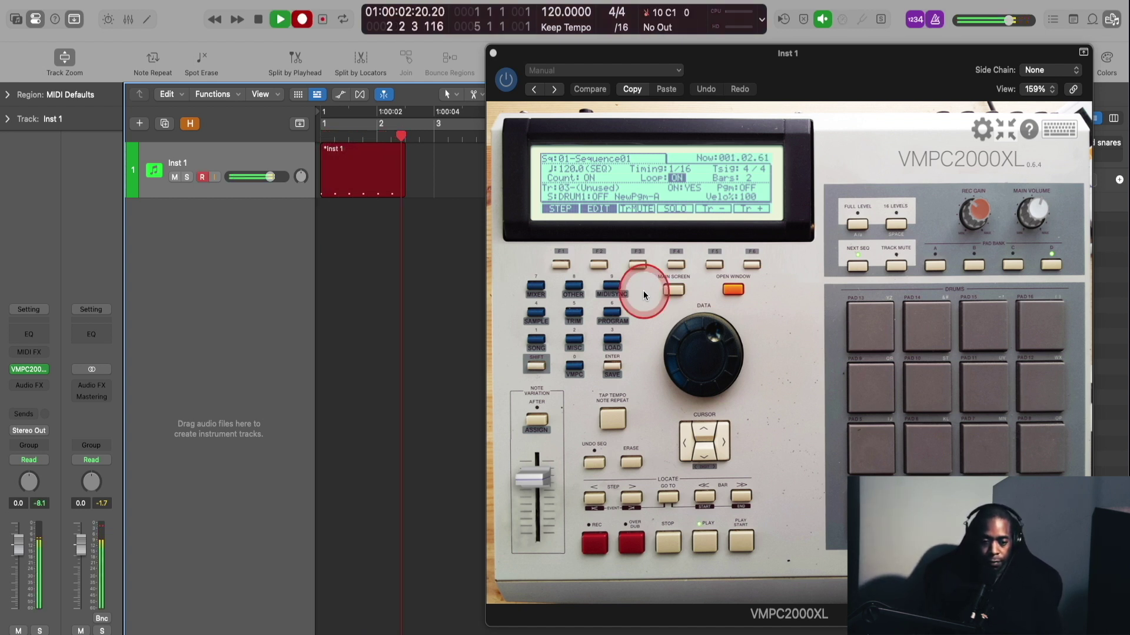
pyautogui.press('space')
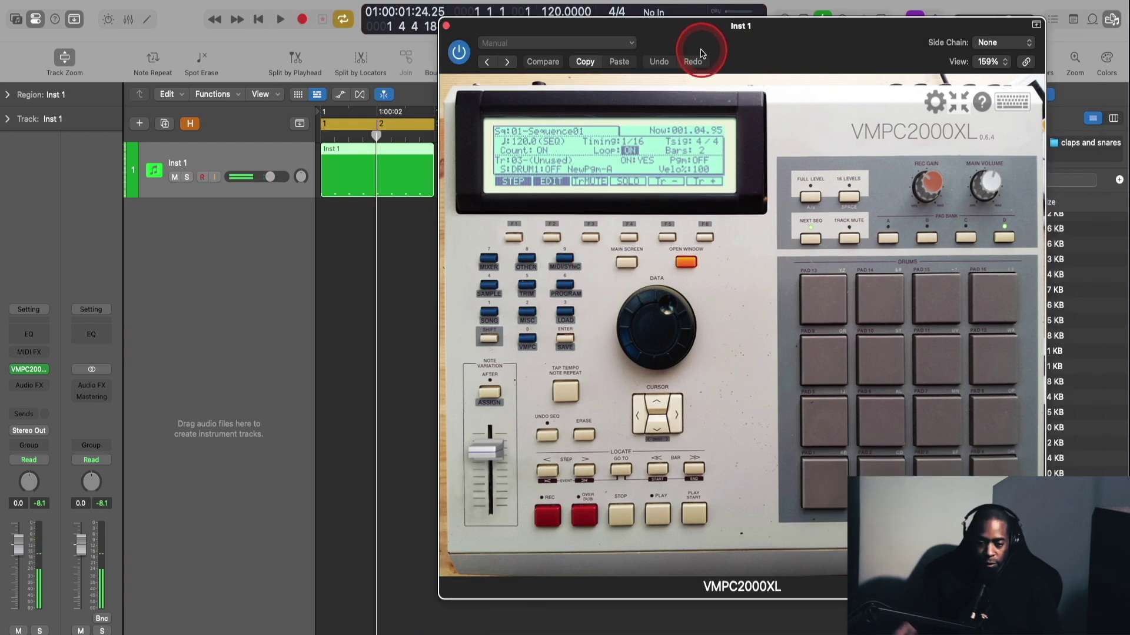
# - Play back the Inst 1 region in a loop while watching the plug-in's pads, and stop the playback
pyautogui.press('space')
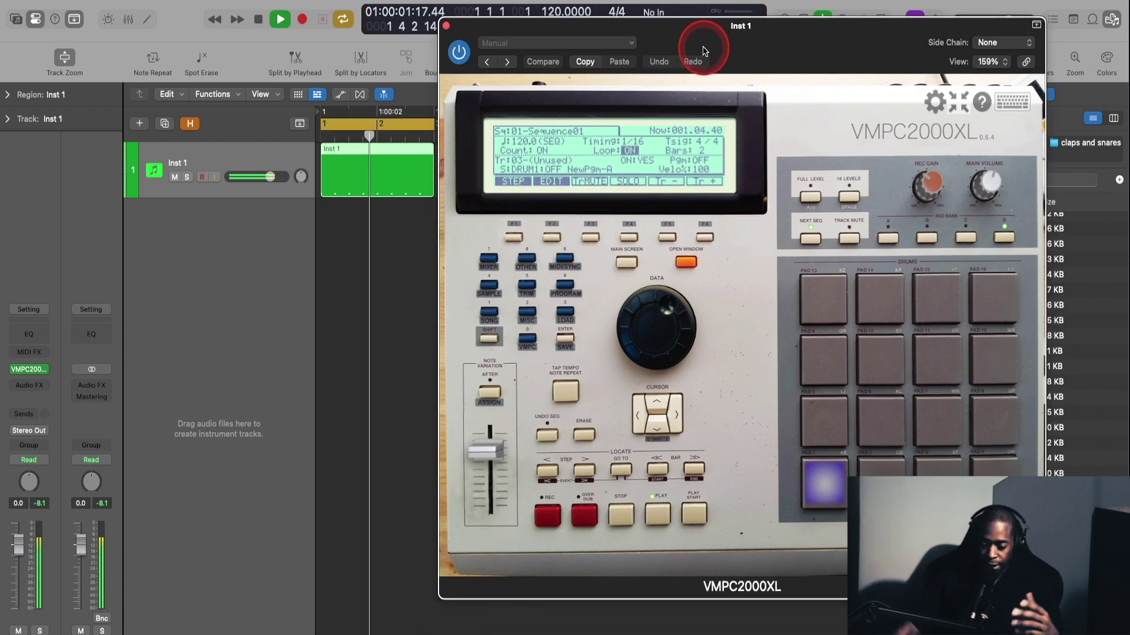
pyautogui.click(635, 291)
pyautogui.click(808, 464)
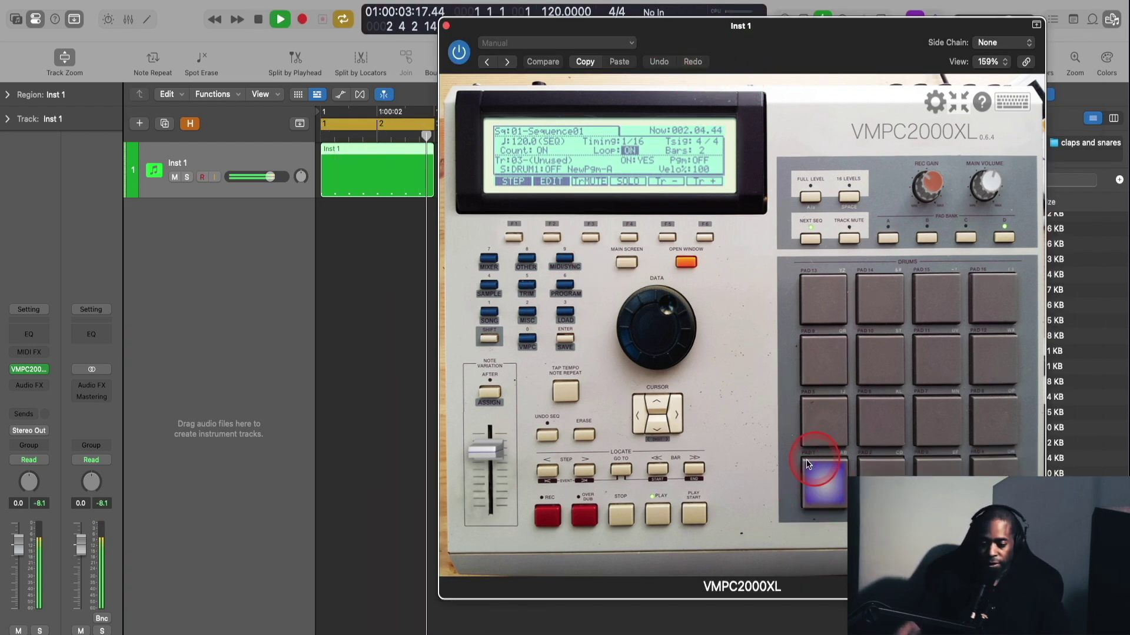
pyautogui.click(786, 565)
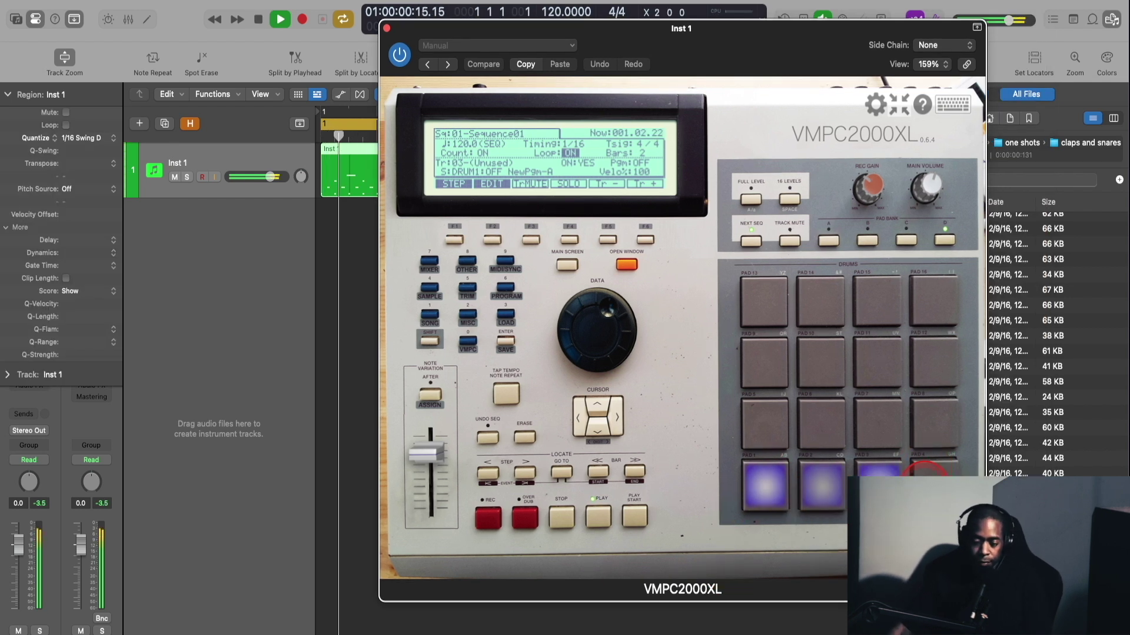
pyautogui.click(937, 466)
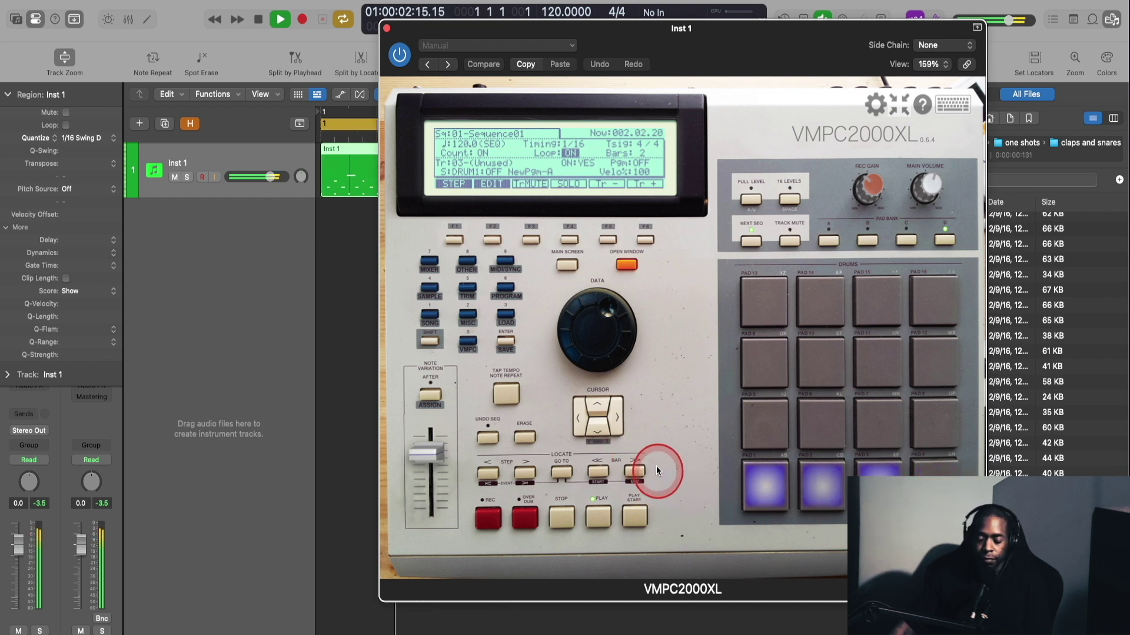
pyautogui.press('space')
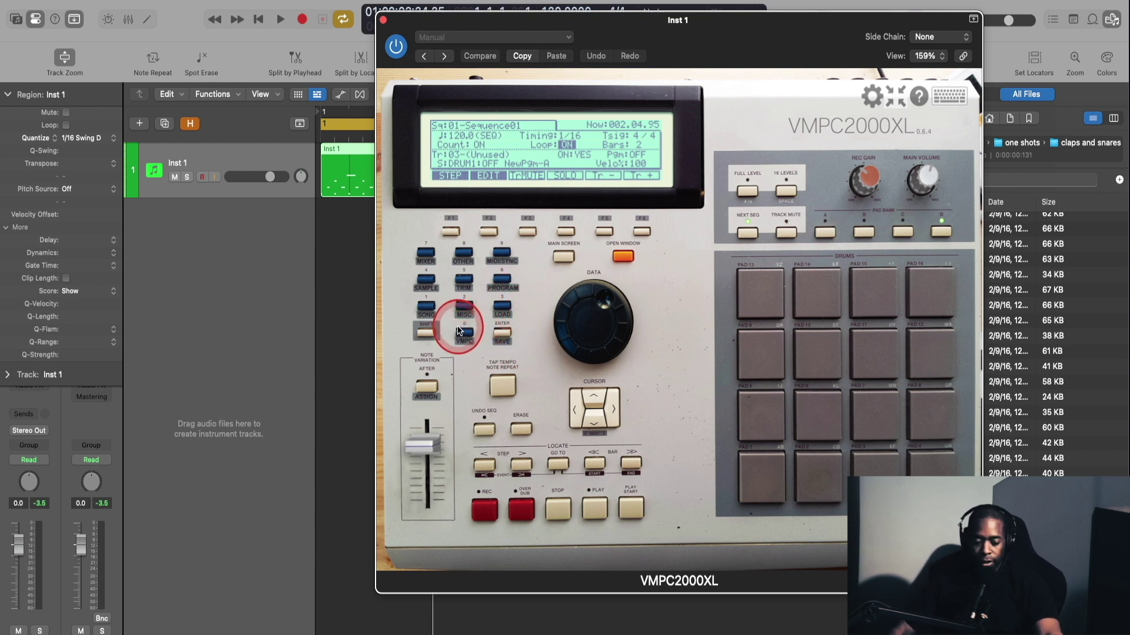
# - Open the DRUM1 program for editing and show its PARAMS page
pyautogui.click(502, 280)
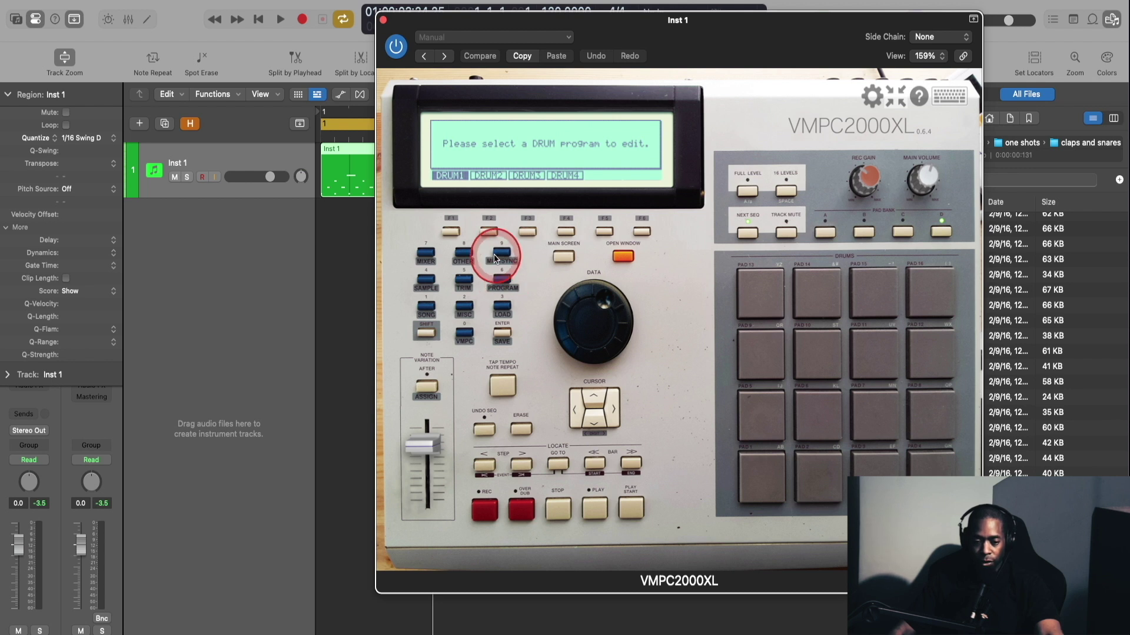
pyautogui.click(453, 230)
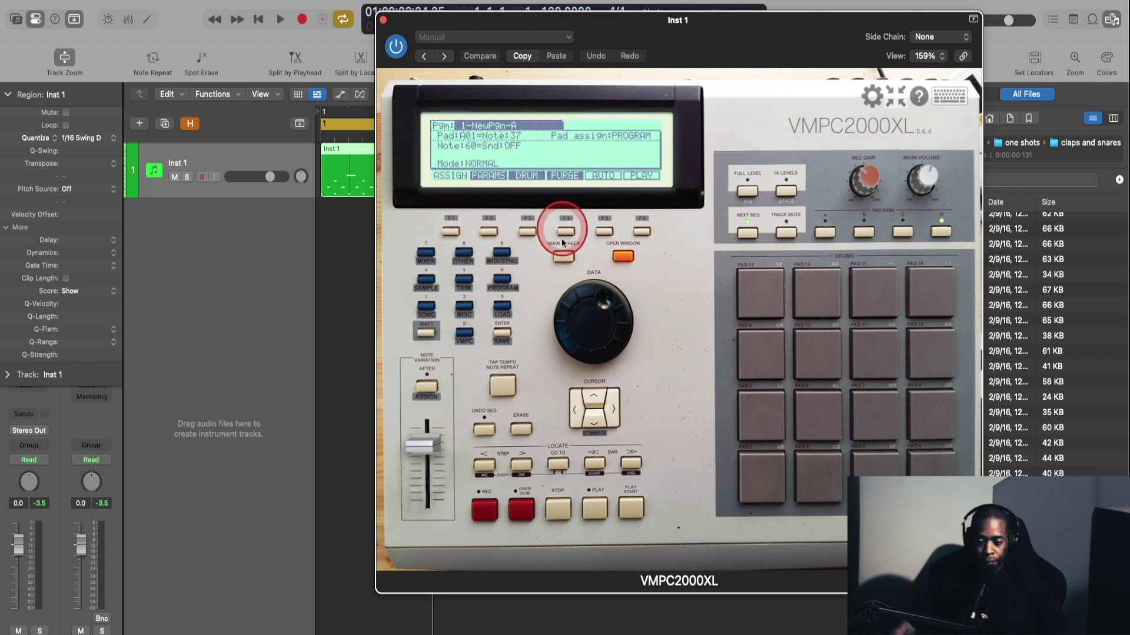
pyautogui.click(490, 233)
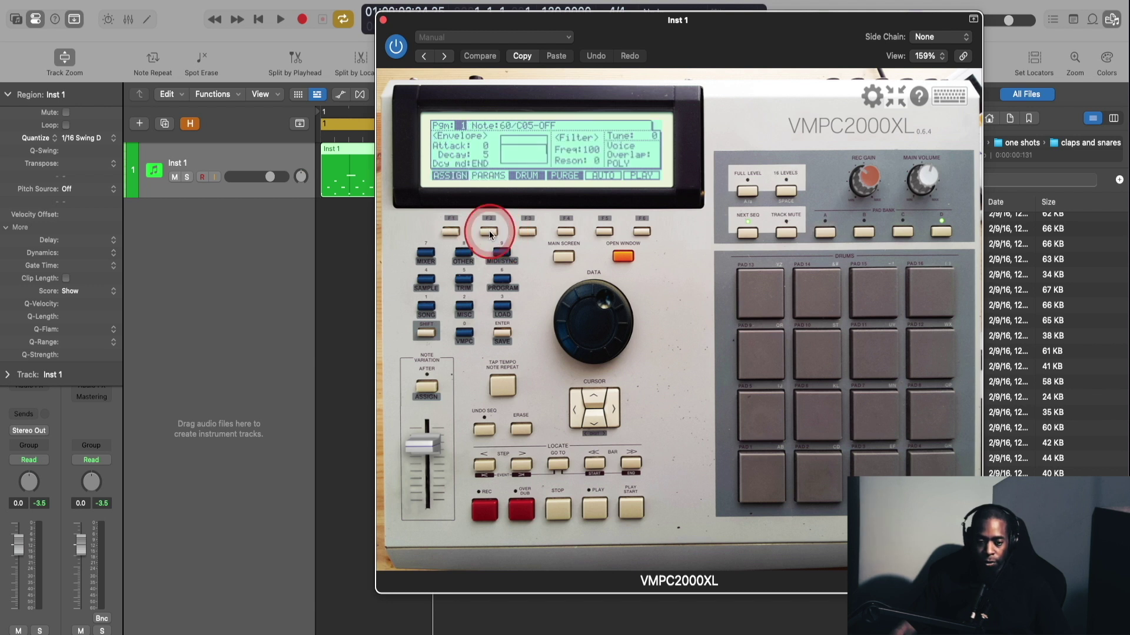
# - Play pads 1 to 4 to examine each sample's envelope, filter and tune parameters
pyautogui.click(762, 477)
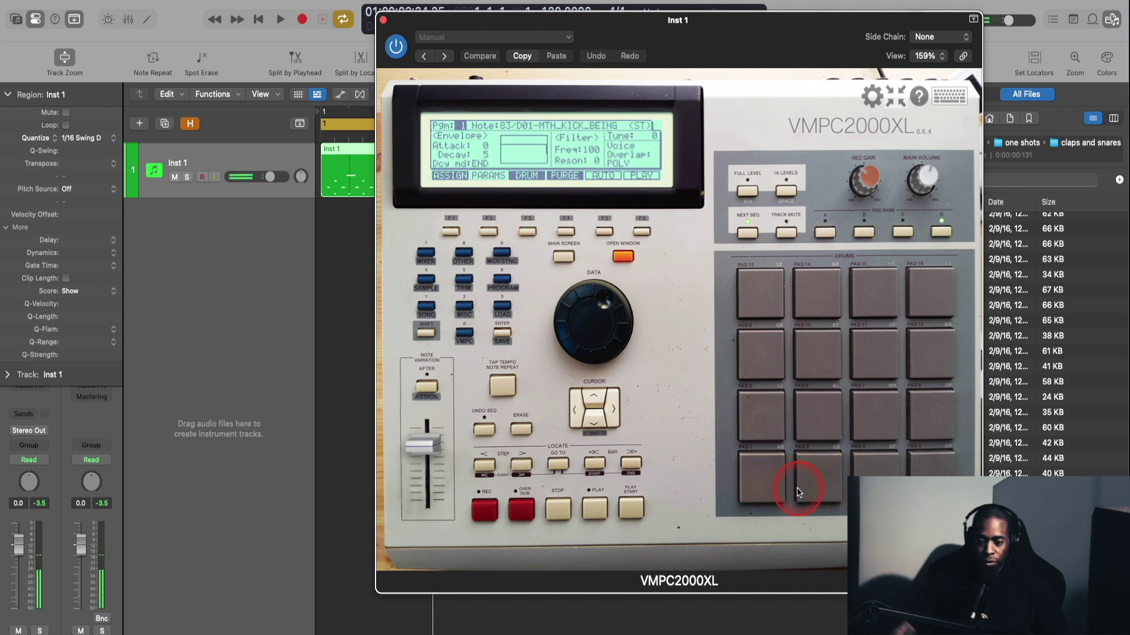
pyautogui.click(798, 492)
pyautogui.click(871, 466)
pyautogui.click(938, 475)
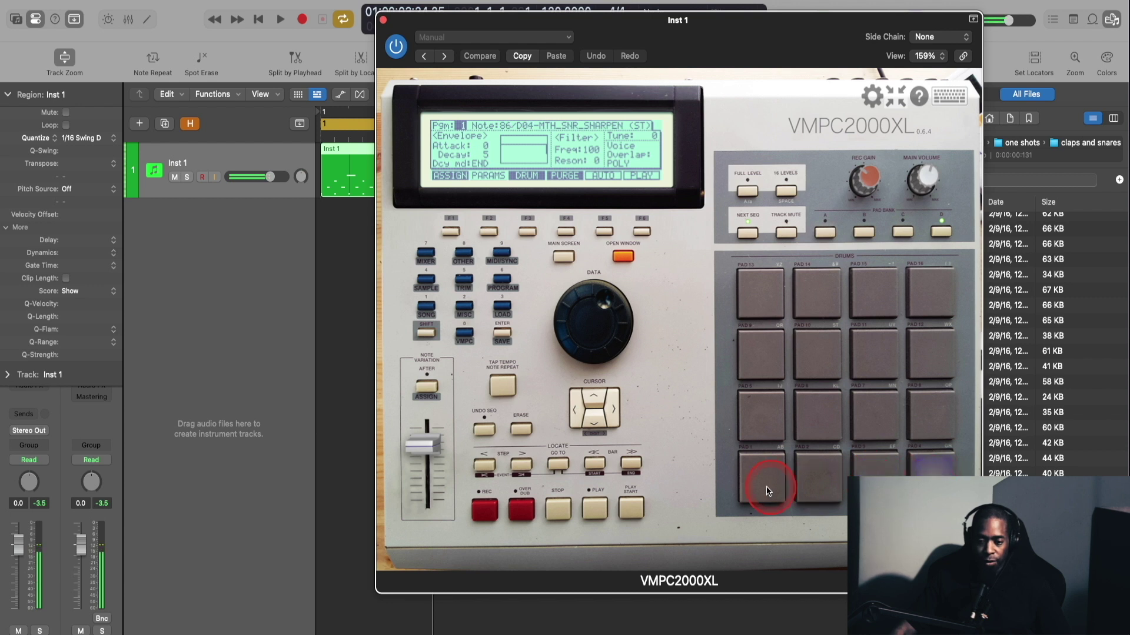
pyautogui.press('v')
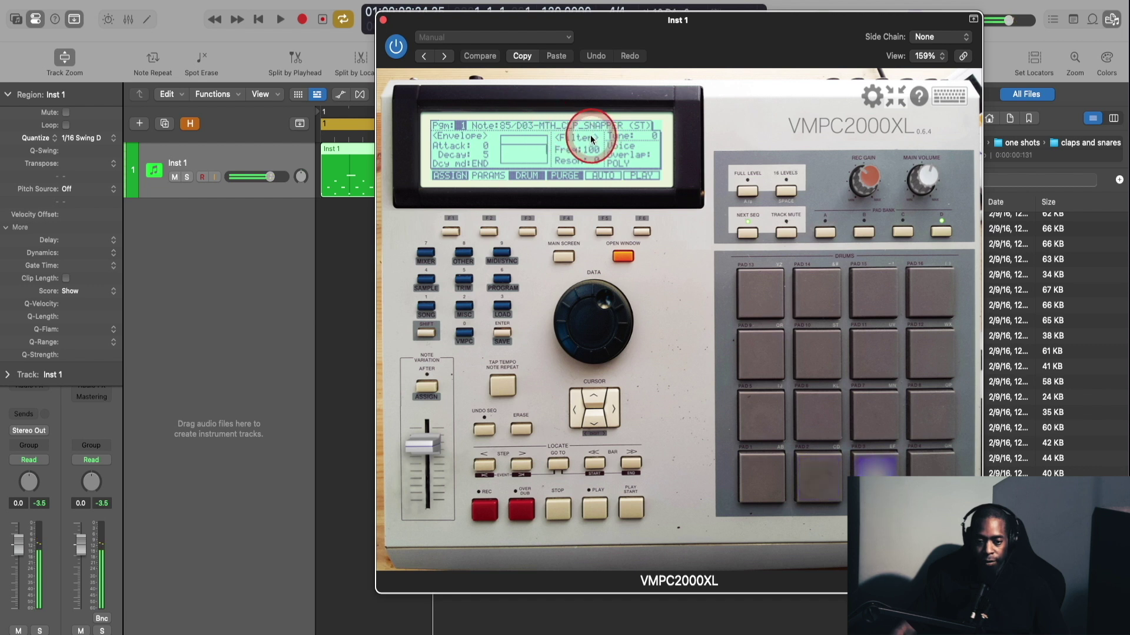
# - Audition the kick, hat and clap pads, try the hat's tune at -60, and set the clap's tune to -9
pyautogui.press('c')
pyautogui.press('x')
pyautogui.press('z')
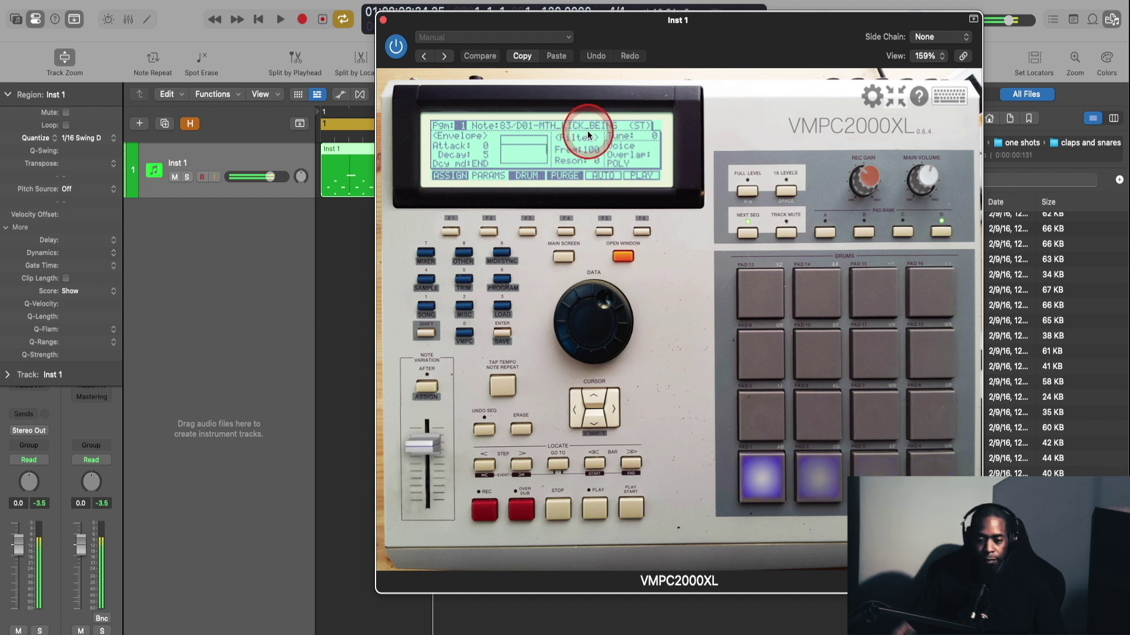
pyautogui.click(594, 425)
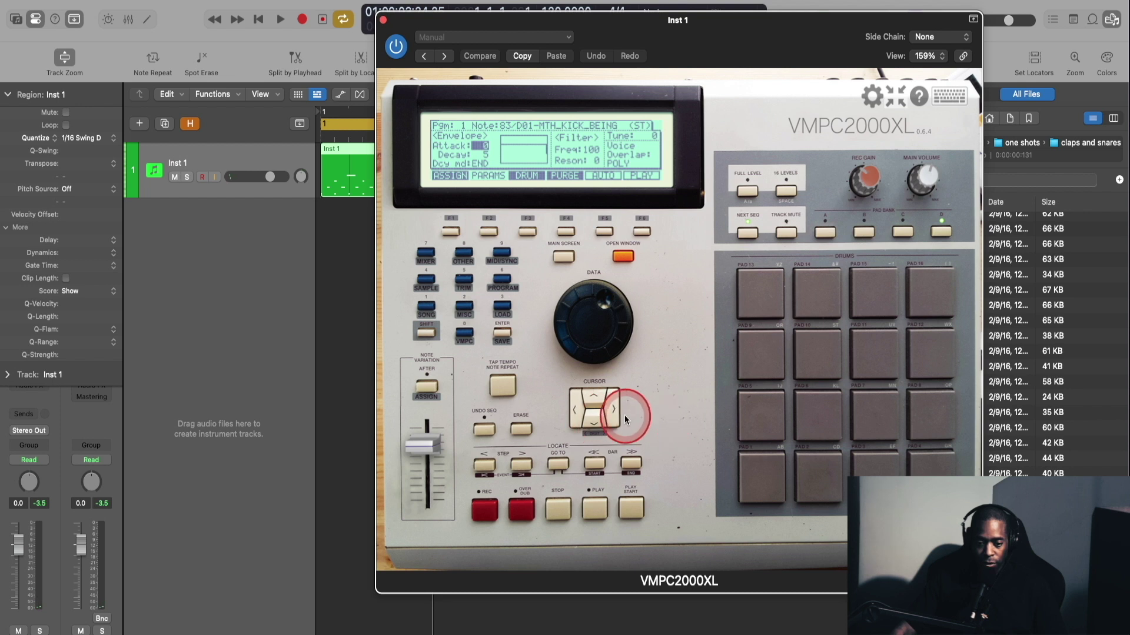
pyautogui.click(613, 410)
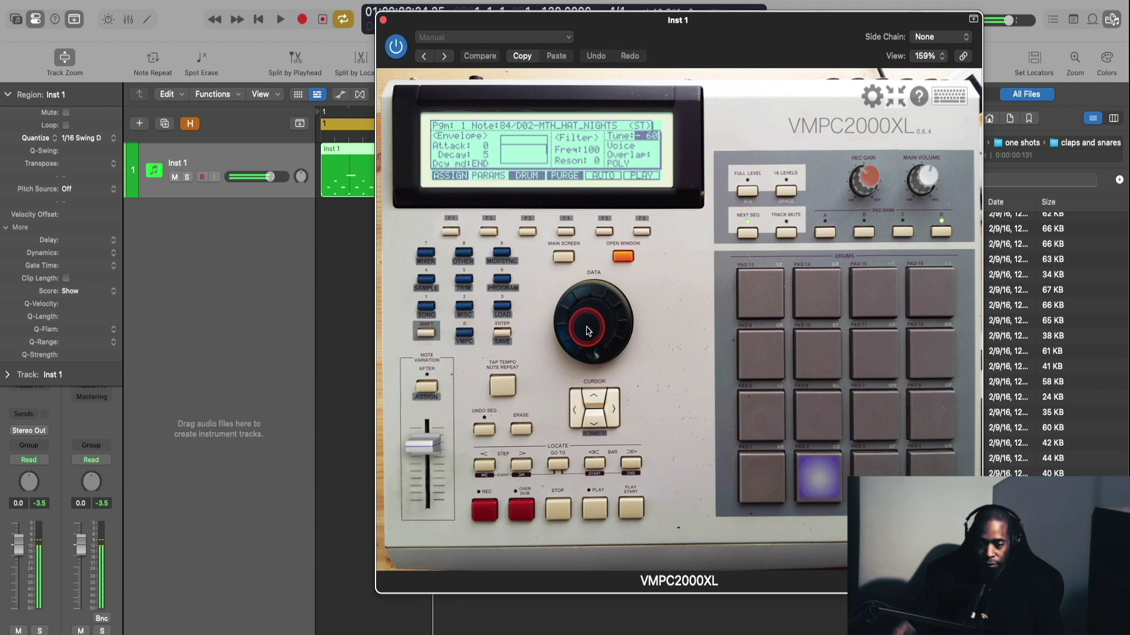
pyautogui.moveTo(587, 318); pyautogui.dragTo(567, 334)
# - Set the voice overlap to MONO for the clap and hat samples, and set the hat's filter resonance to 1
pyautogui.click(594, 420)
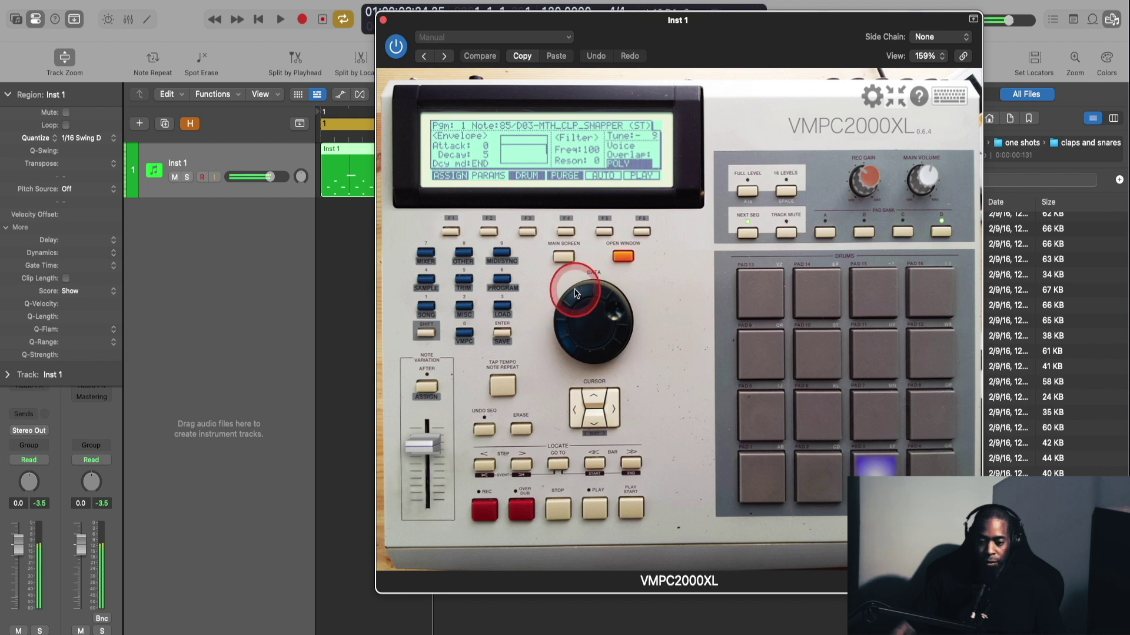
pyautogui.moveTo(575, 289); pyautogui.dragTo(579, 322)
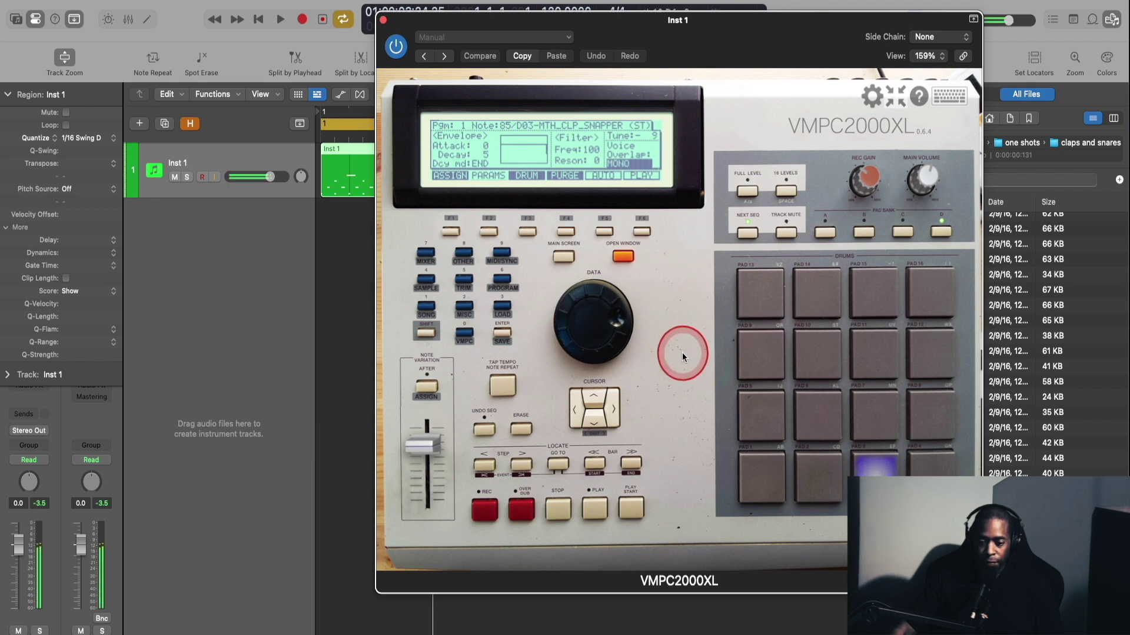
pyautogui.click(590, 395)
pyautogui.moveTo(591, 326)
pyautogui.mouseDown()
pyautogui.moveTo(590, 352)
pyautogui.moveTo(577, 304)
pyautogui.moveTo(571, 329)
pyautogui.moveTo(573, 316)
pyautogui.moveTo(588, 335)
pyautogui.moveTo(584, 315)
pyautogui.moveTo(582, 340)
pyautogui.mouseUp()
pyautogui.press('Down')
pyautogui.click(600, 392)
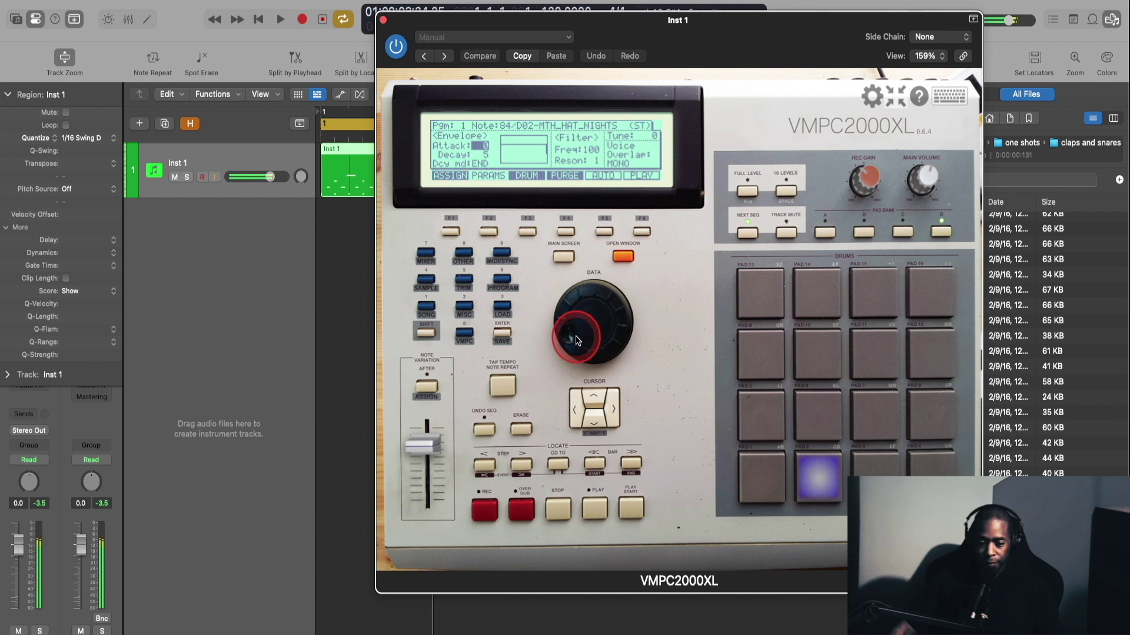
# - Set the MTH_HAT_NIGHTS sample's decay mode to START and its envelope decay to 1
pyautogui.click(585, 413)
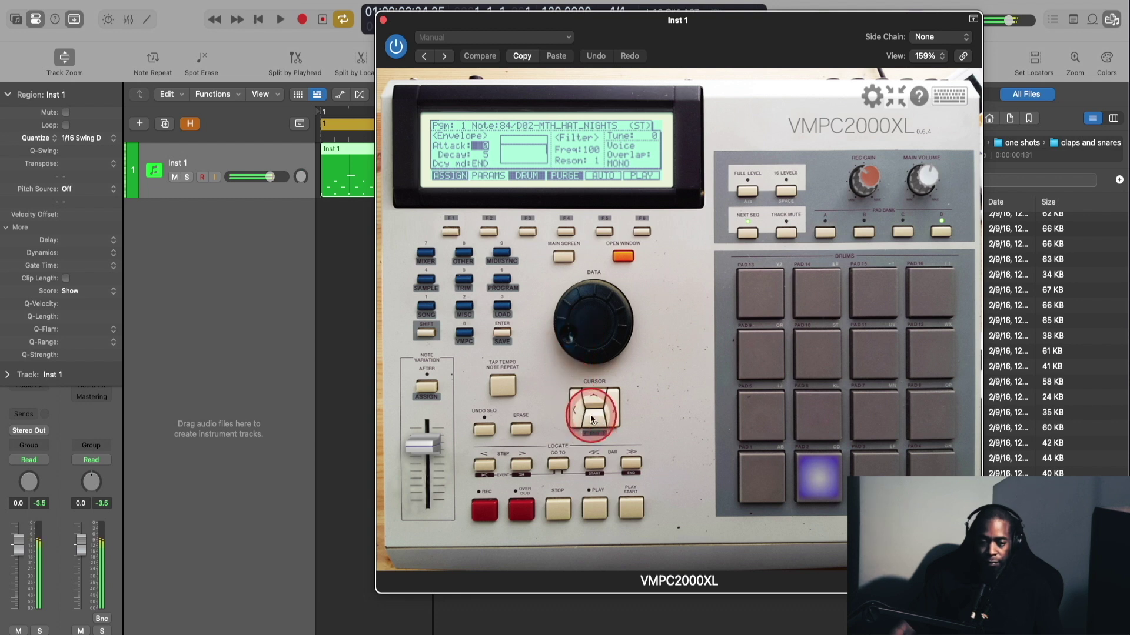
pyautogui.click(591, 414)
pyautogui.moveTo(576, 336); pyautogui.dragTo(576, 331)
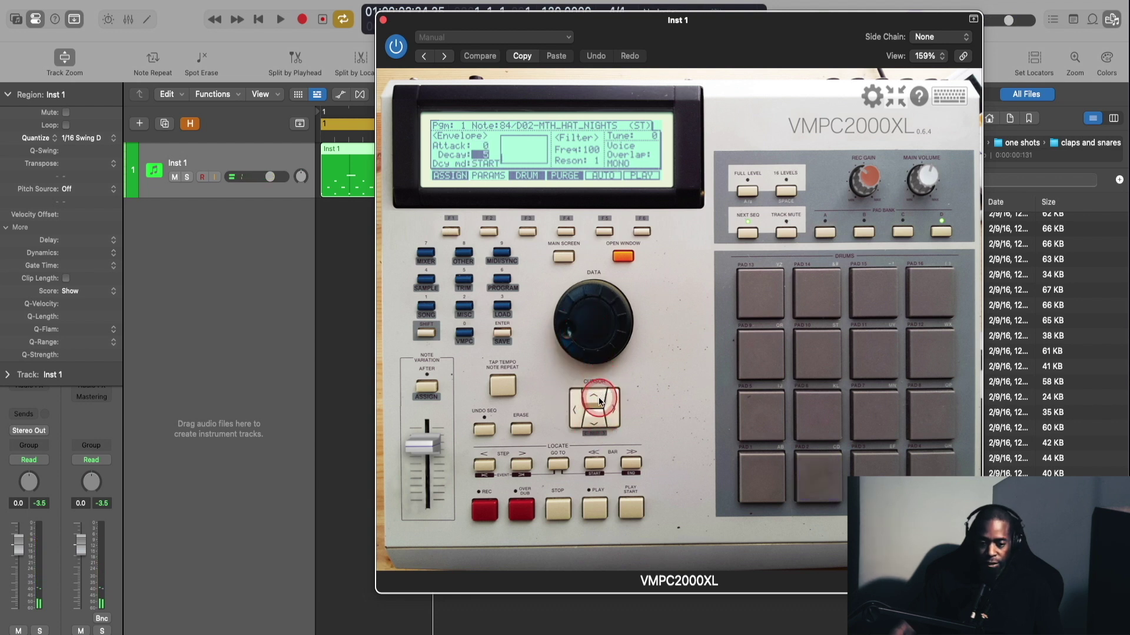
pyautogui.click(574, 331)
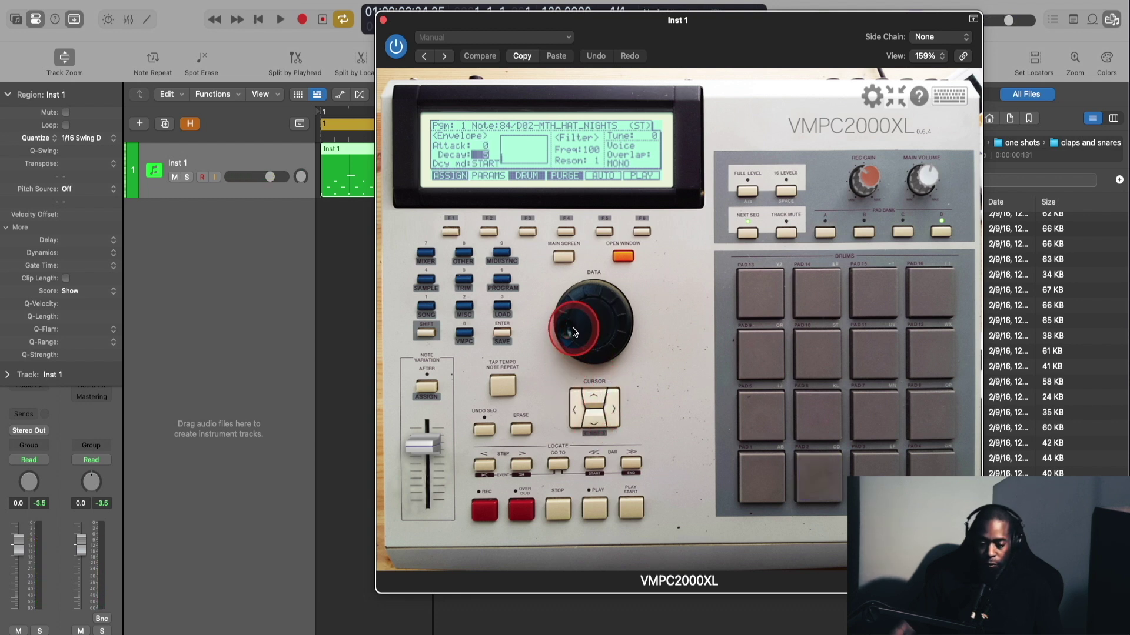
pyautogui.moveTo(573, 333)
pyautogui.mouseDown()
pyautogui.moveTo(573, 262)
pyautogui.moveTo(570, 321)
pyautogui.moveTo(570, 309)
pyautogui.moveTo(591, 318)
pyautogui.mouseUp()
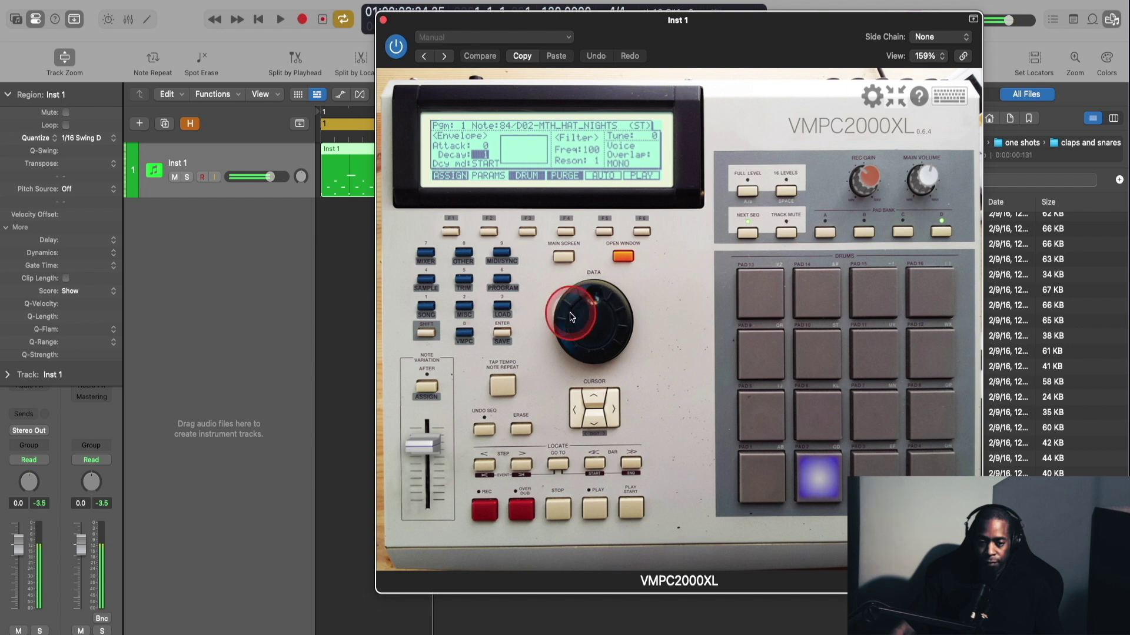
# - Leave the program parameters and show the MTH_KICK_BEING sample's waveform on the TRIM page
pyautogui.press('Escape')
pyautogui.click(470, 298)
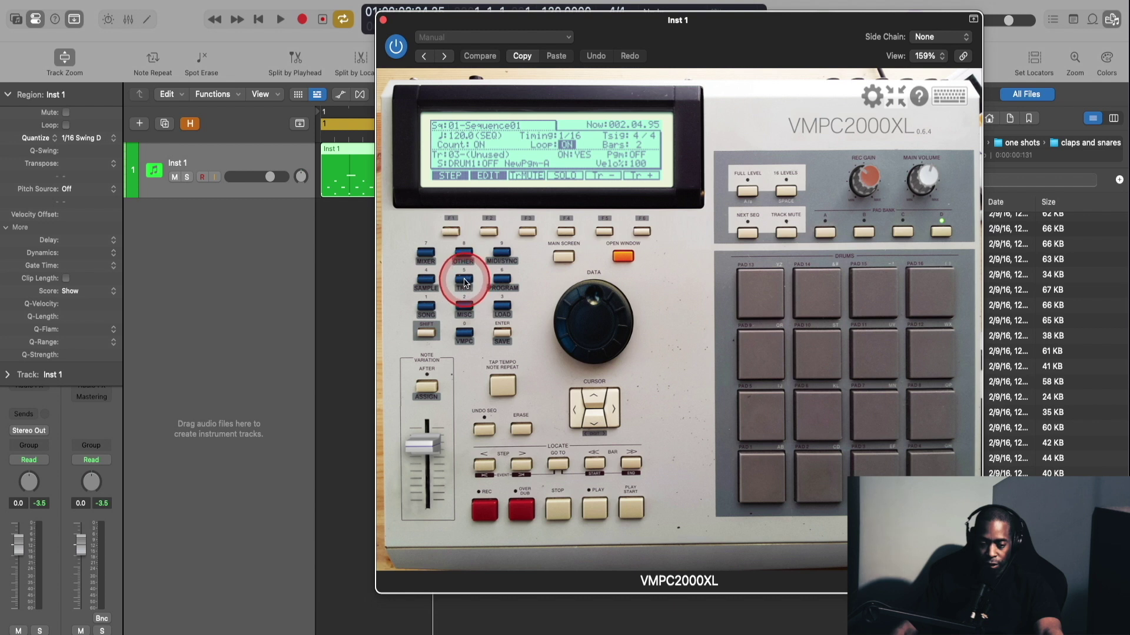
pyautogui.click(467, 282)
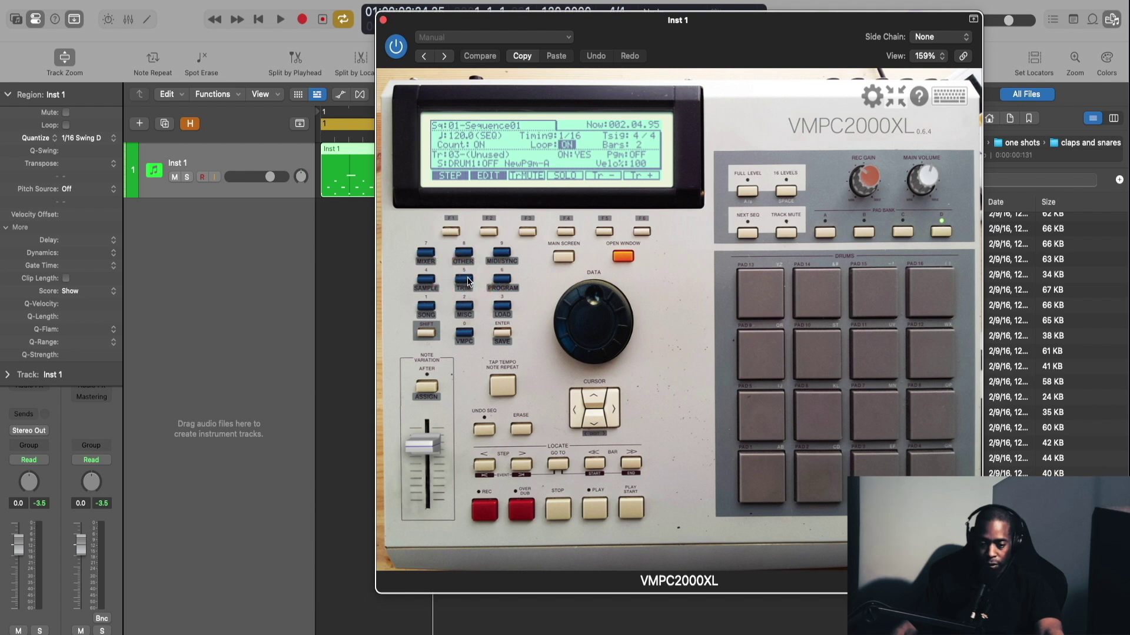
pyautogui.click(465, 281)
pyautogui.click(608, 128)
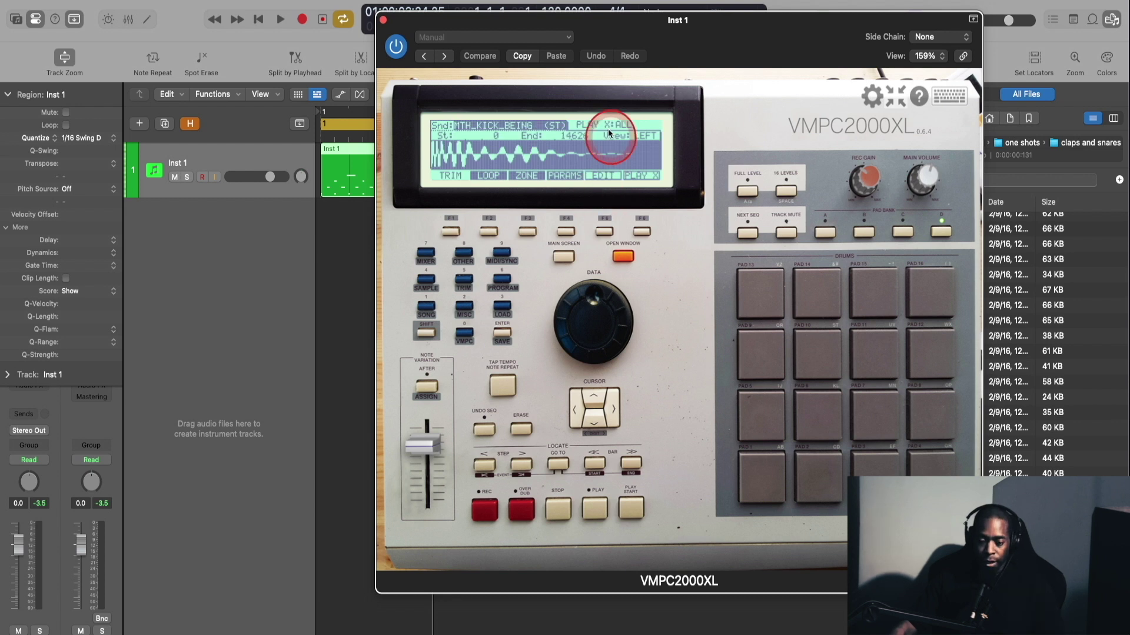
pyautogui.click(429, 137)
pyautogui.click(534, 149)
pyautogui.click(578, 327)
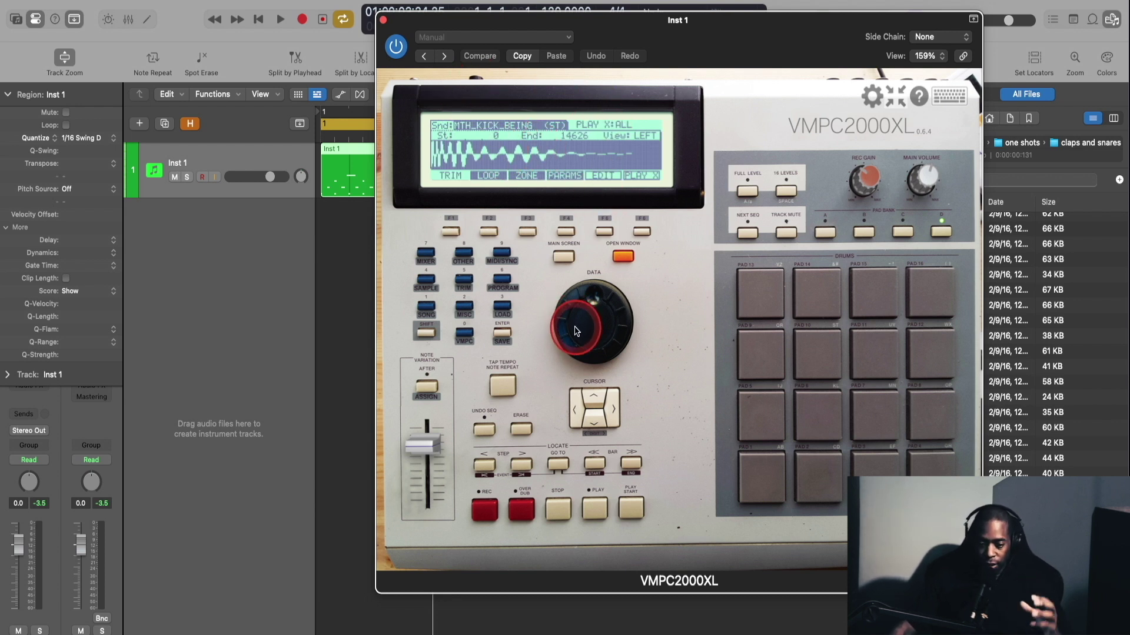
pyautogui.moveTo(575, 326); pyautogui.dragTo(577, 333)
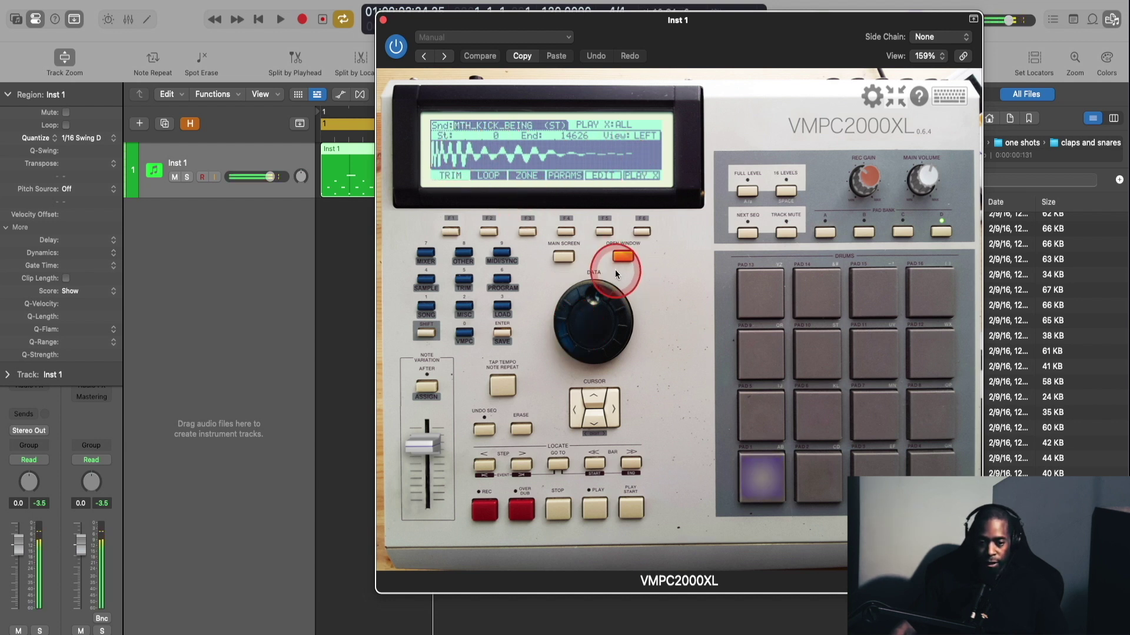
# - Adjust the MTH_KICK_BEING sample's start point, trying 74 and settling on 5
pyautogui.click(593, 417)
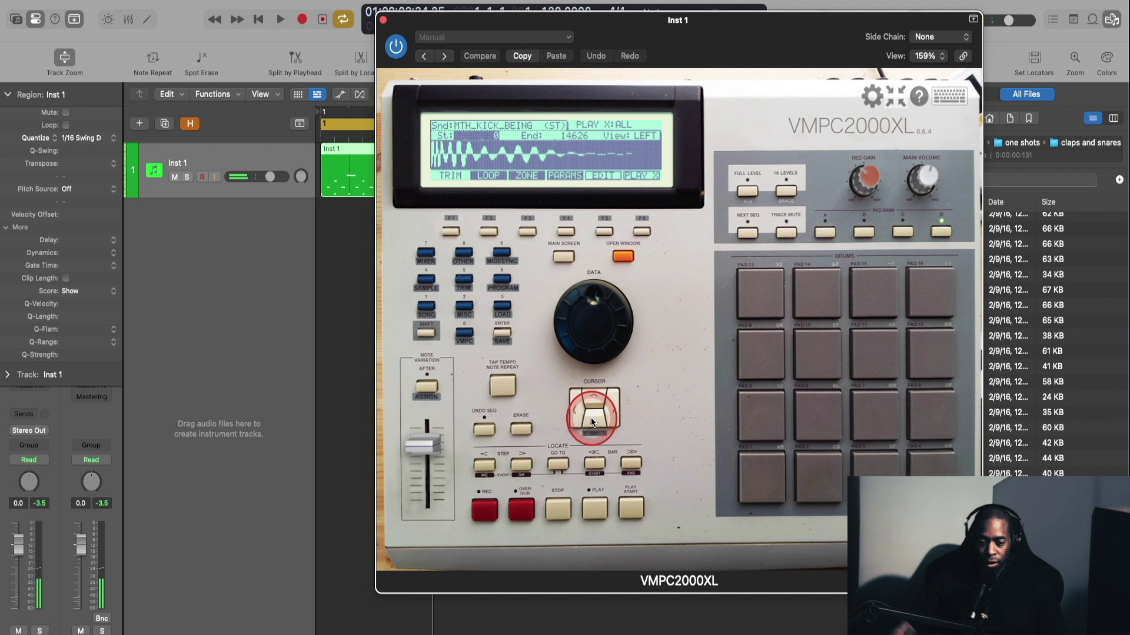
pyautogui.click(580, 337)
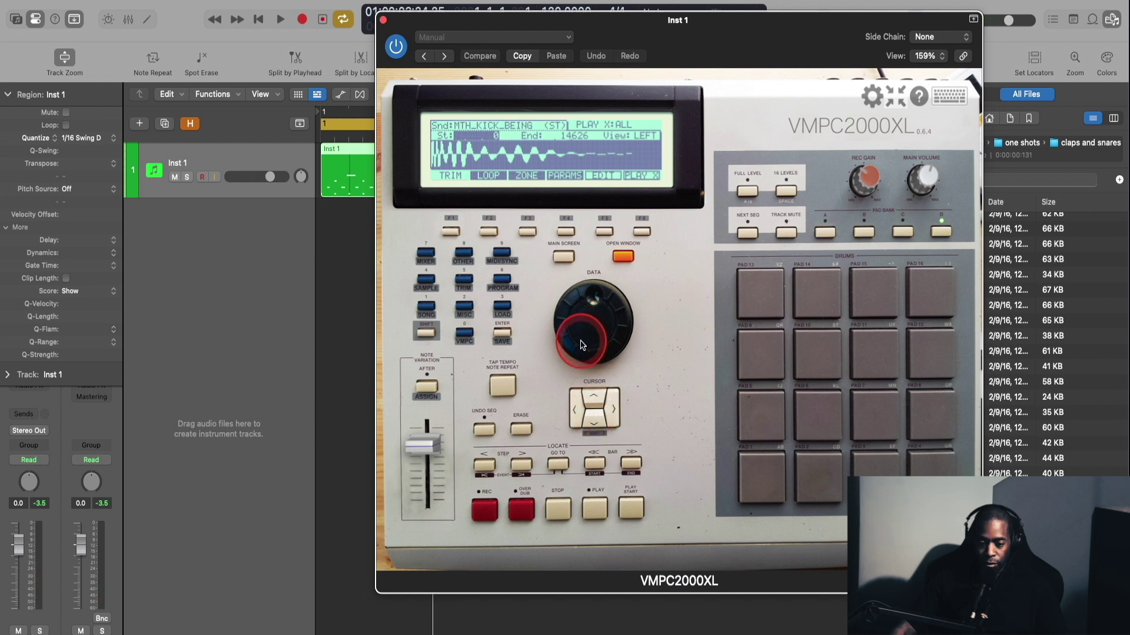
pyautogui.click(585, 337)
pyautogui.moveTo(586, 336); pyautogui.dragTo(580, 297)
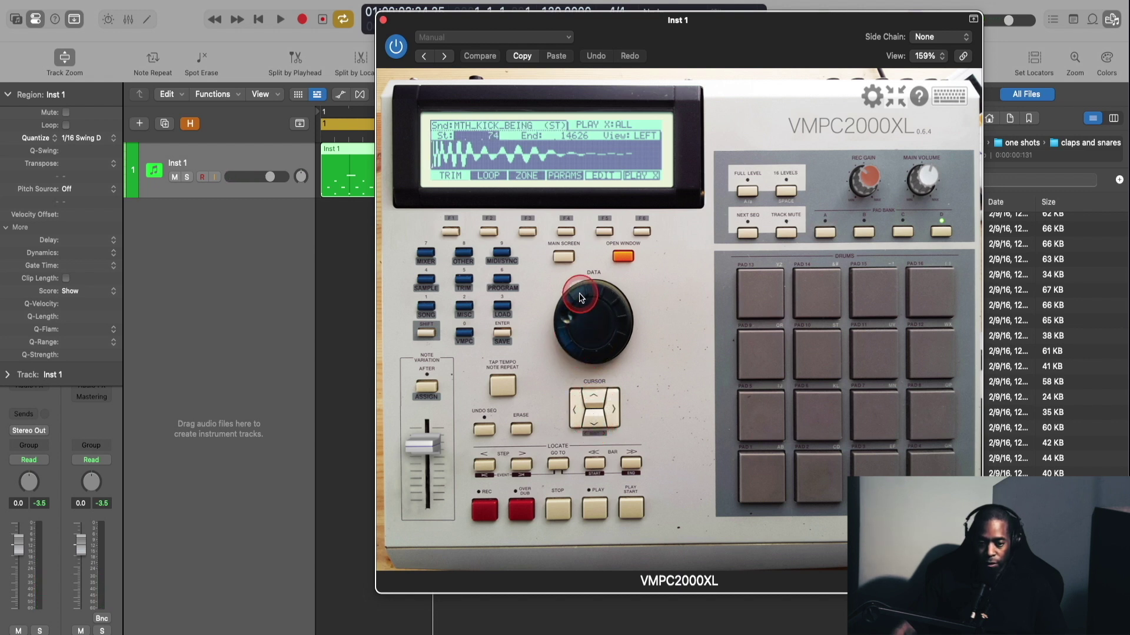
pyautogui.moveTo(591, 228); pyautogui.dragTo(608, 416)
# - Shorten the MTH_KICK_BEING sample by moving its end point to 13610
pyautogui.click(618, 412)
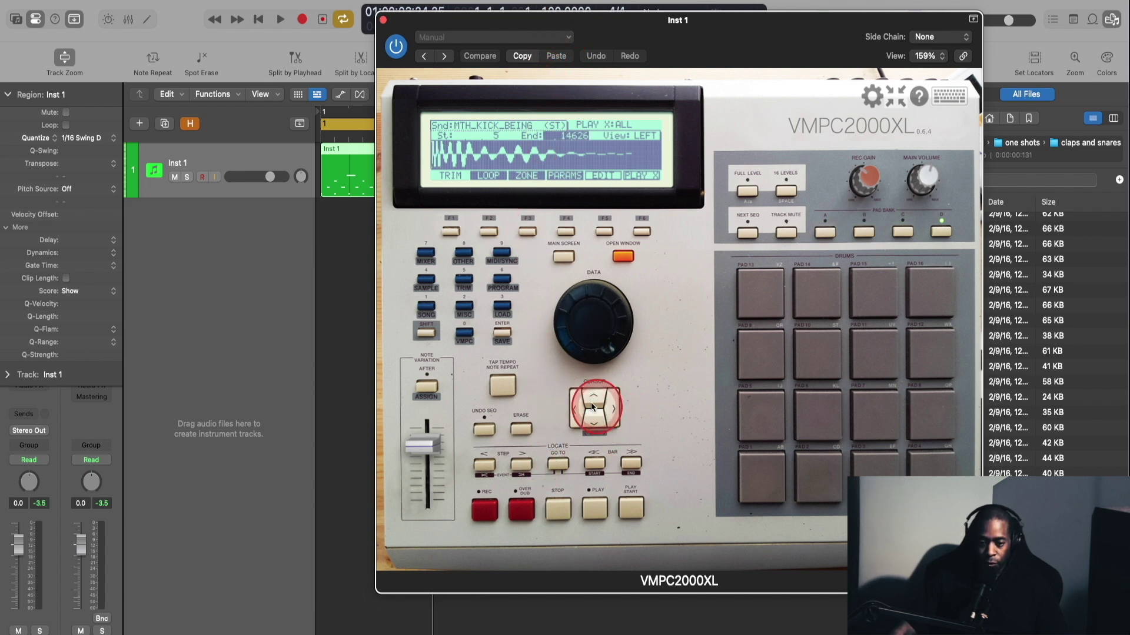
pyautogui.moveTo(579, 390)
pyautogui.mouseDown()
pyautogui.moveTo(591, 321)
pyautogui.moveTo(577, 308)
pyautogui.moveTo(566, 376)
pyautogui.mouseUp()
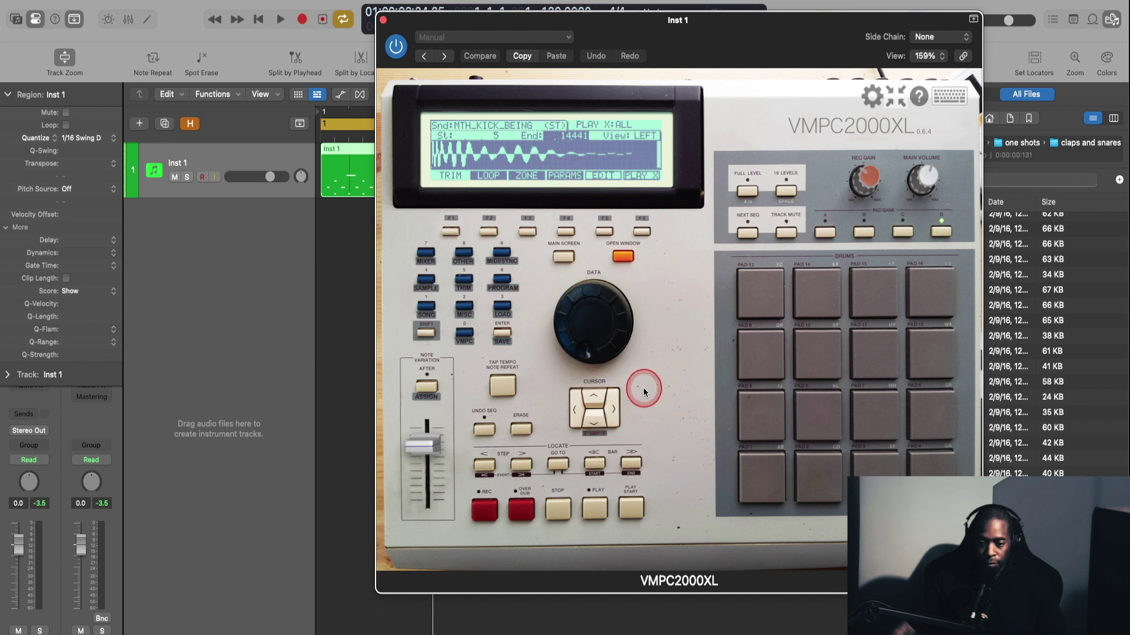
pyautogui.moveTo(591, 305)
pyautogui.mouseDown()
pyautogui.moveTo(598, 317)
pyautogui.moveTo(578, 319)
pyautogui.mouseUp()
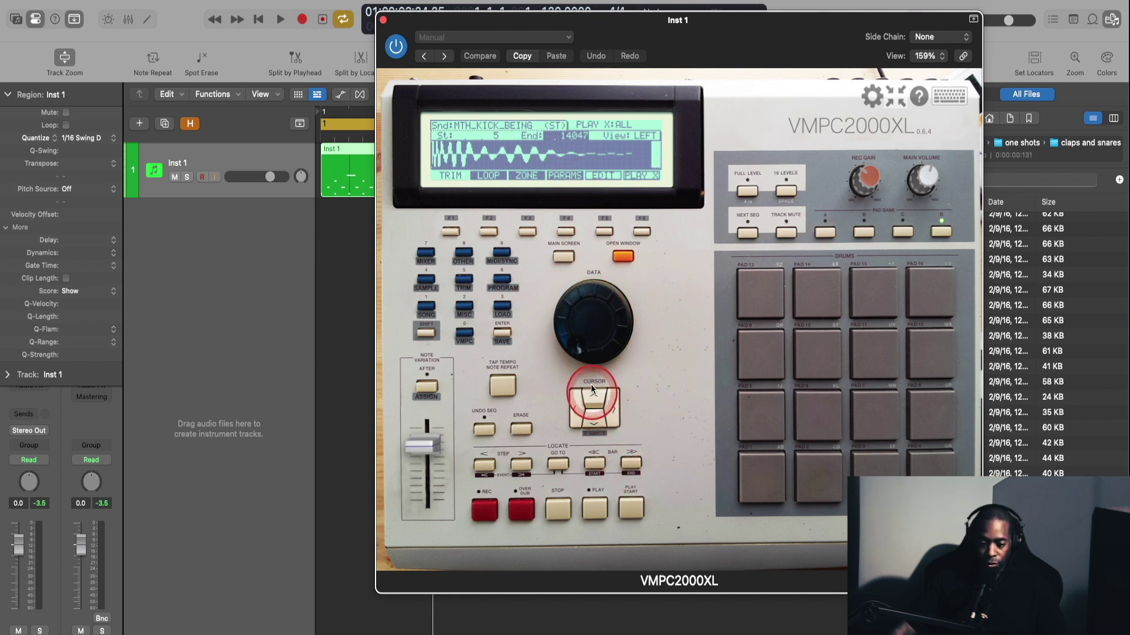
pyautogui.moveTo(591, 388)
pyautogui.mouseDown()
pyautogui.moveTo(584, 320)
pyautogui.moveTo(574, 369)
pyautogui.moveTo(579, 281)
pyautogui.moveTo(574, 370)
pyautogui.moveTo(599, 402)
pyautogui.moveTo(609, 399)
pyautogui.mouseUp()
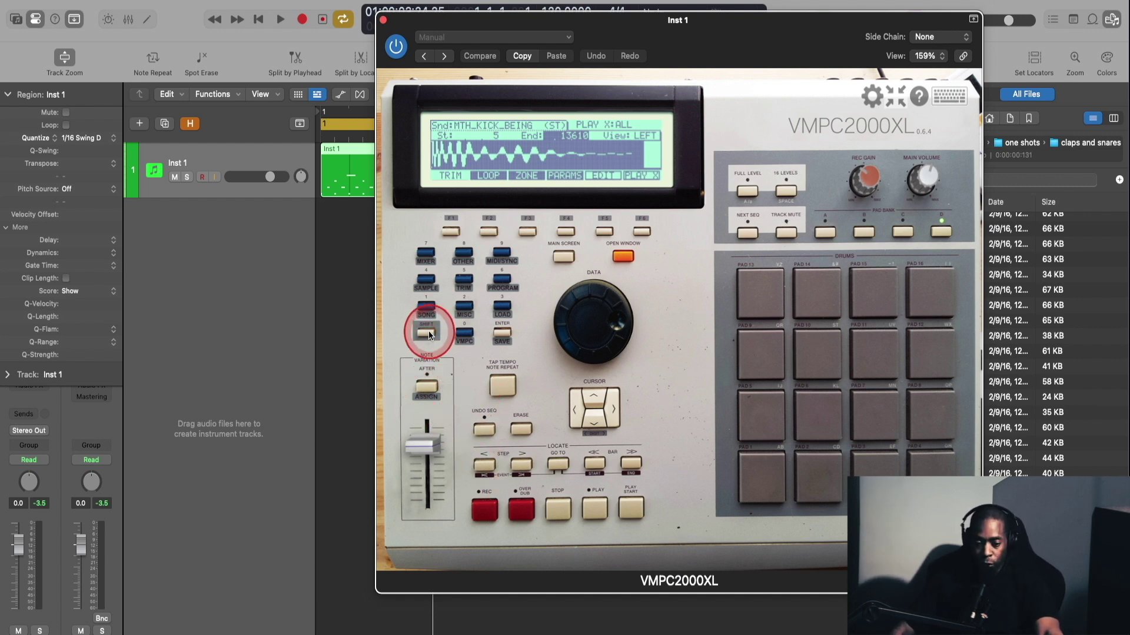
# - Move the kick sample's end point to 13387 and shorten the sample further with the note variation slider
pyautogui.moveTo(430, 335); pyautogui.dragTo(424, 448)
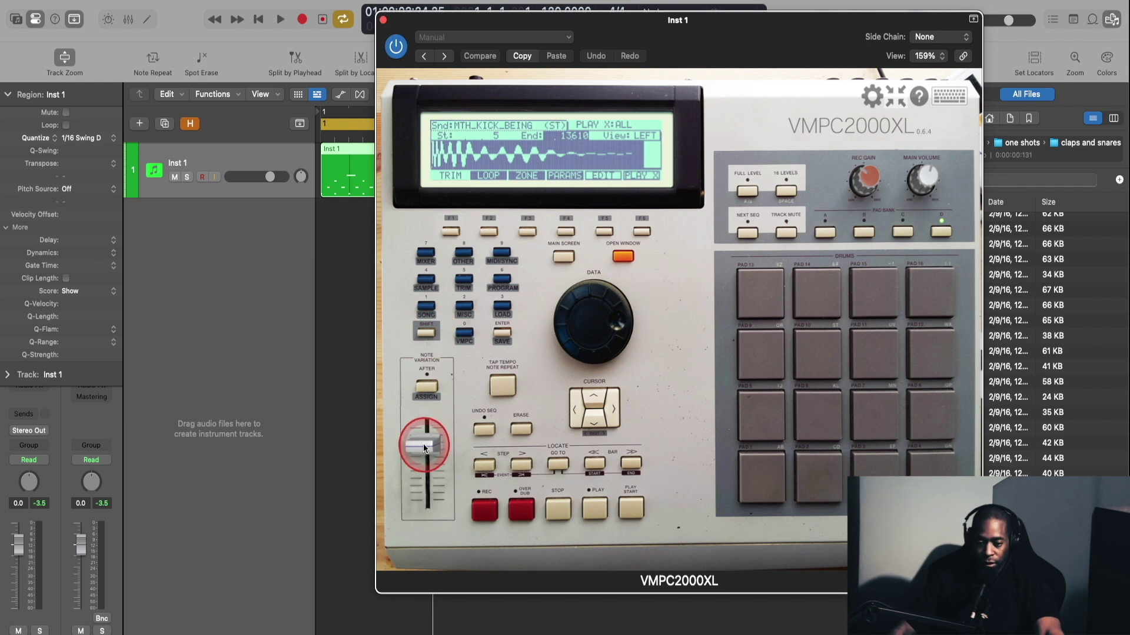
pyautogui.moveTo(472, 381); pyautogui.dragTo(581, 165)
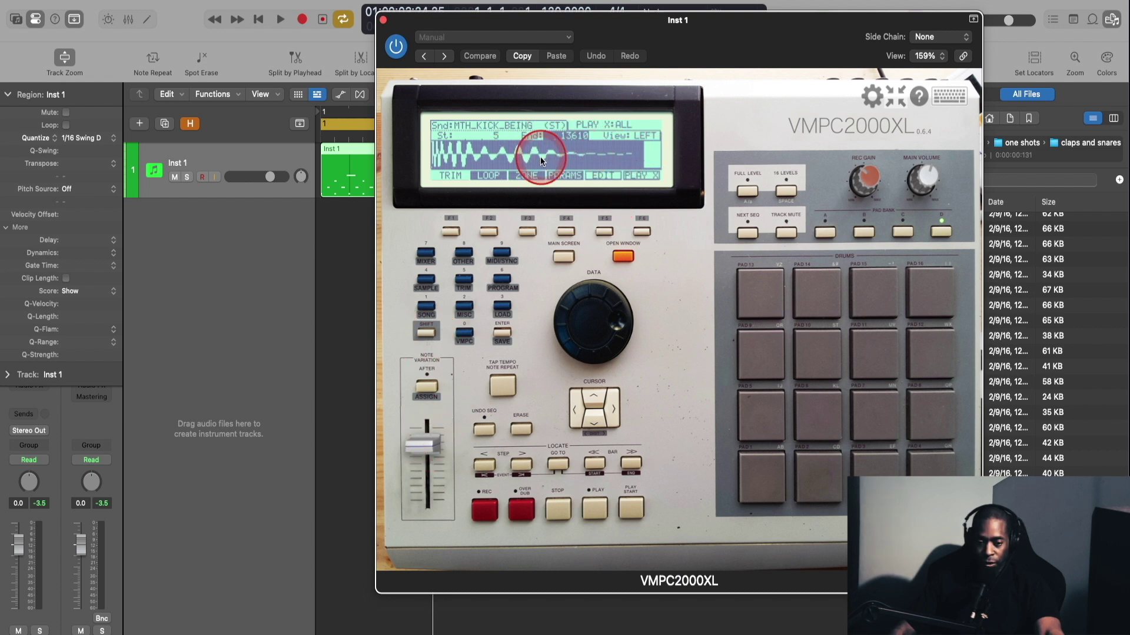
pyautogui.moveTo(586, 299); pyautogui.dragTo(631, 165)
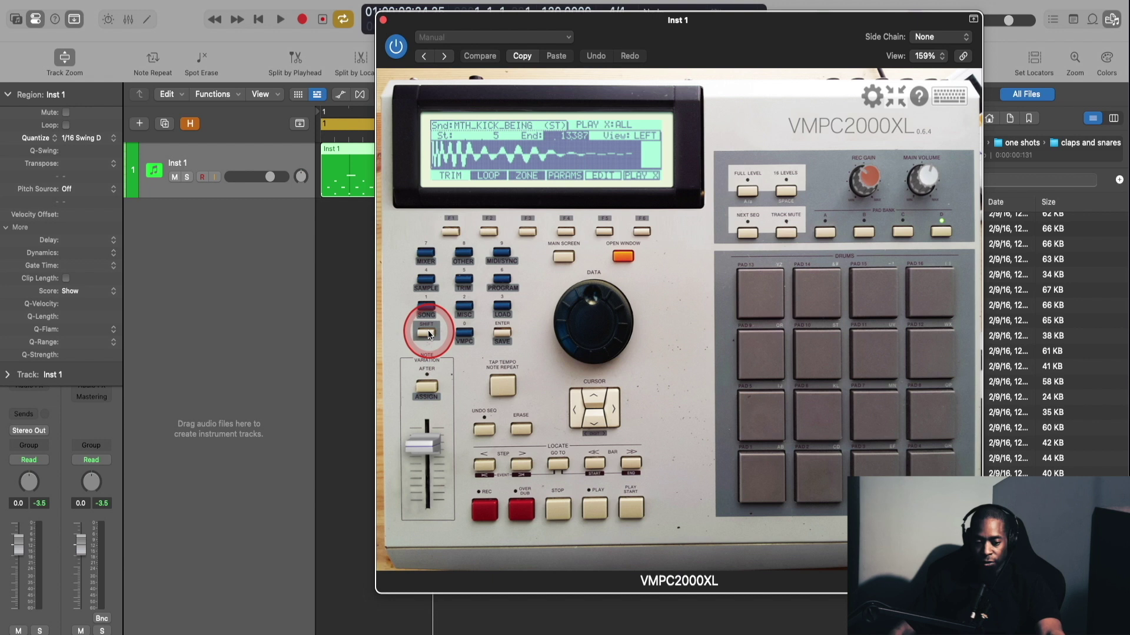
pyautogui.moveTo(428, 334); pyautogui.dragTo(422, 450)
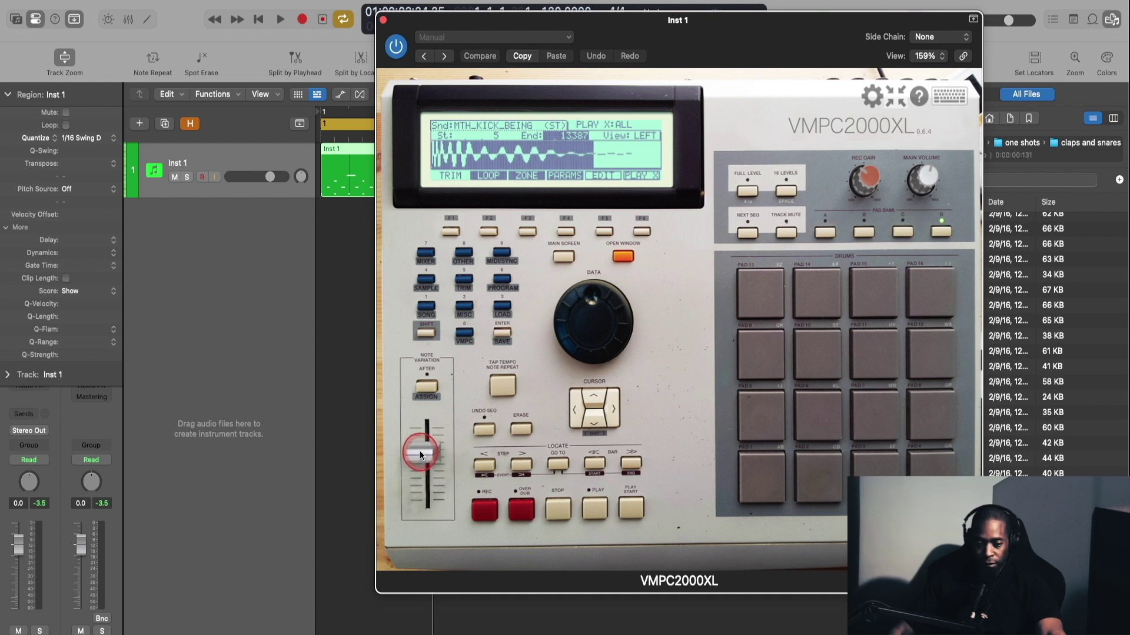
pyautogui.moveTo(418, 450)
pyautogui.mouseDown()
pyautogui.moveTo(422, 478)
pyautogui.moveTo(421, 435)
pyautogui.moveTo(425, 477)
pyautogui.moveTo(423, 431)
pyautogui.moveTo(429, 482)
pyautogui.moveTo(428, 429)
pyautogui.moveTo(428, 457)
pyautogui.moveTo(428, 448)
pyautogui.mouseUp()
# - Examine the MTH_HAT_NIGHTS, MTH_CLP_SNAPPER and MTH_SNR_SHARPEN waveforms, and return to the main screen
pyautogui.moveTo(572, 325); pyautogui.dragTo(579, 322)
pyautogui.click(454, 157)
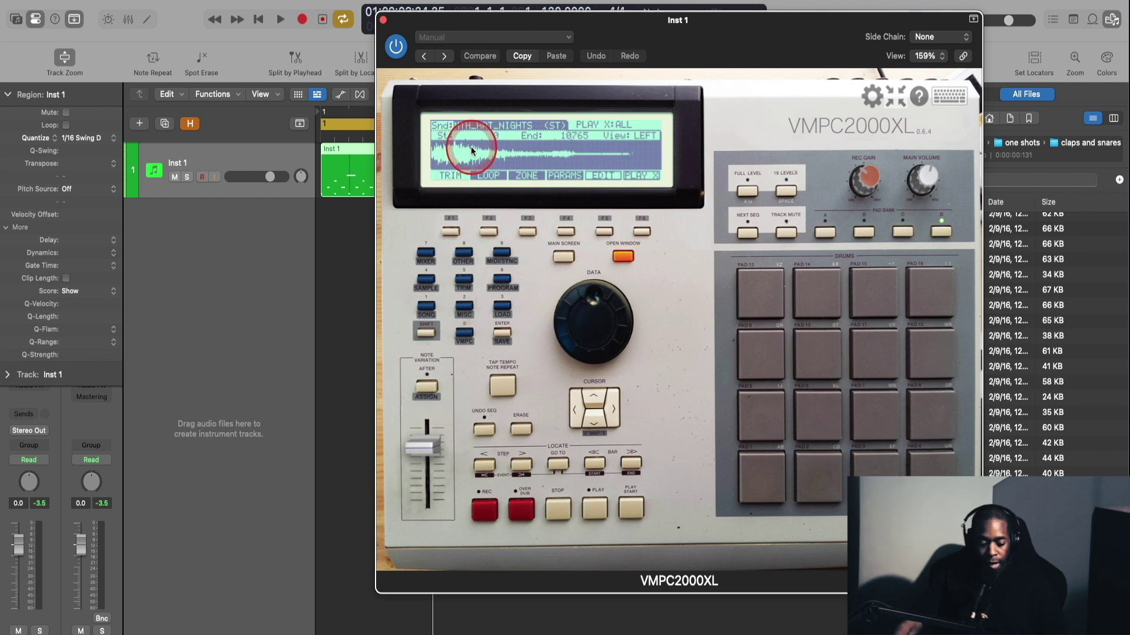
pyautogui.moveTo(571, 327); pyautogui.dragTo(574, 330)
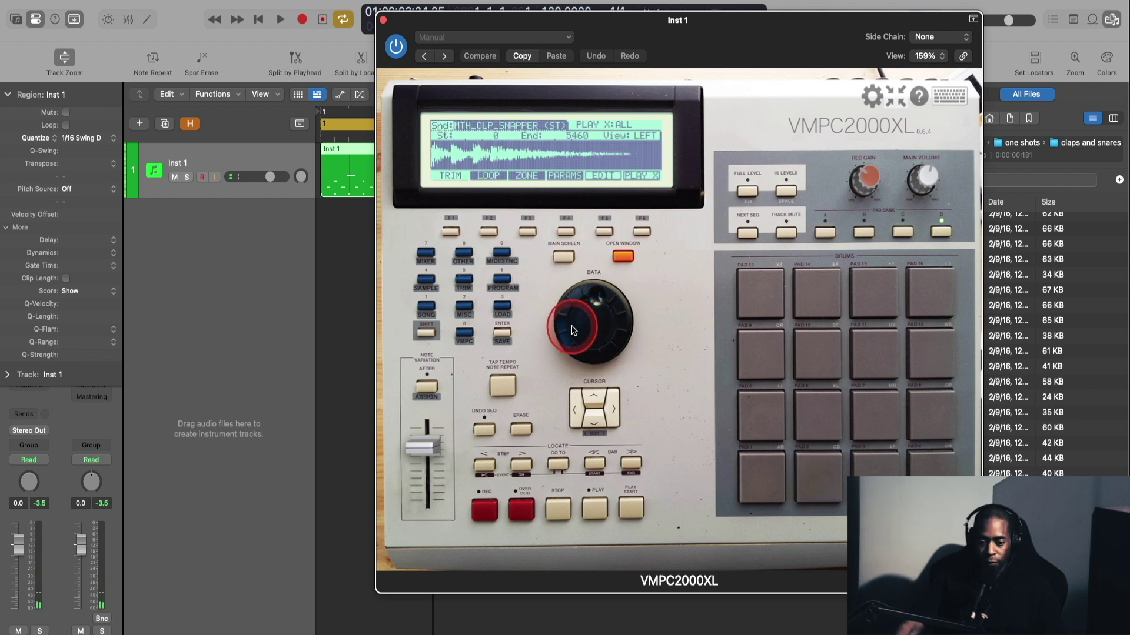
pyautogui.moveTo(574, 333); pyautogui.dragTo(573, 330)
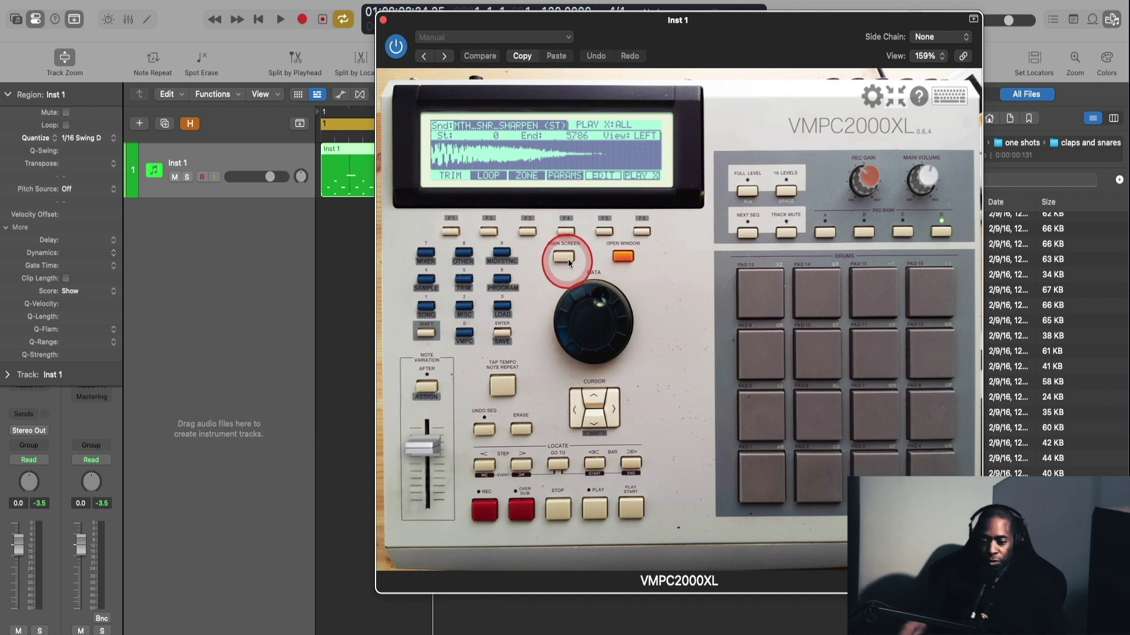
pyautogui.moveTo(568, 258); pyautogui.dragTo(577, 268)
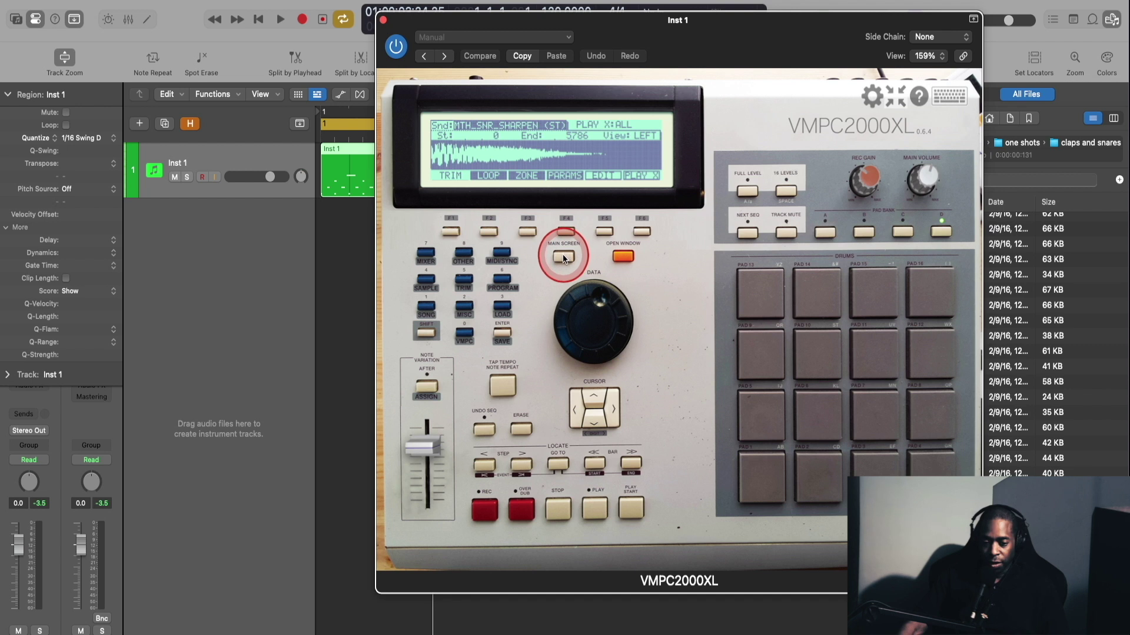
pyautogui.click(562, 254)
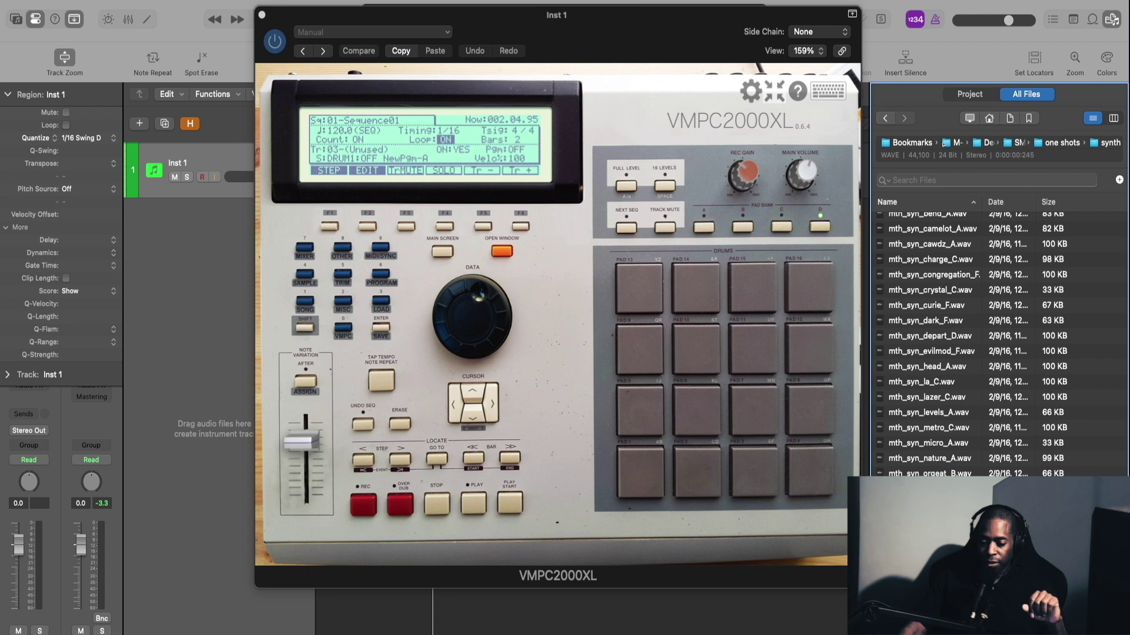
# - Load MTH_SYN_RECORD_G.wav from the synth one shots folder onto pad 5 and audition the pads
pyautogui.moveTo(942, 565); pyautogui.dragTo(645, 417)
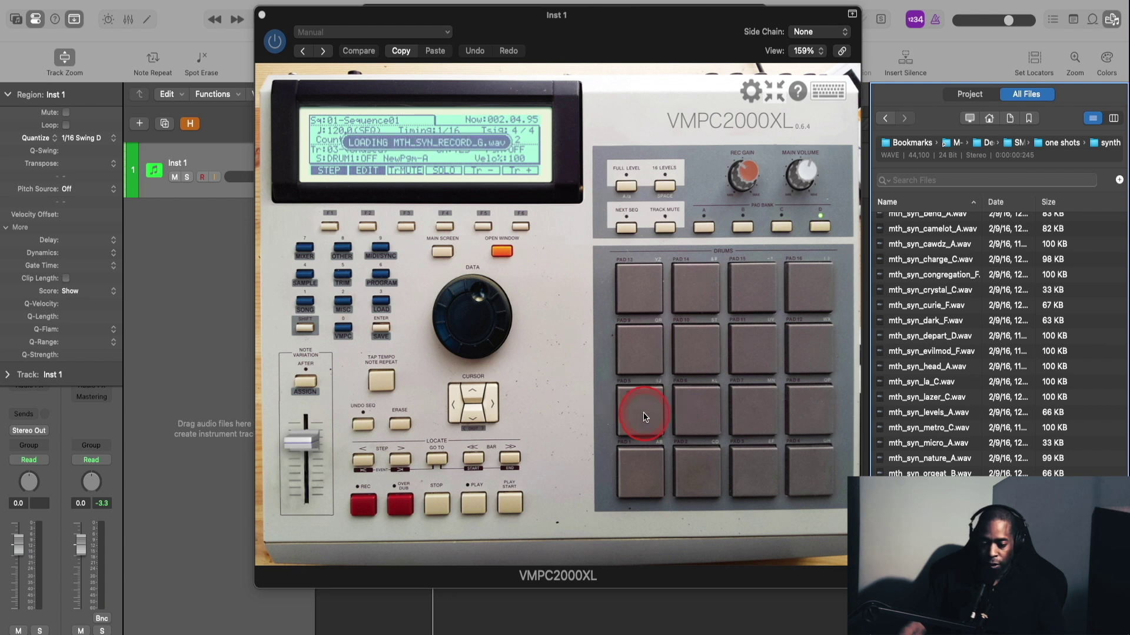
pyautogui.click(650, 421)
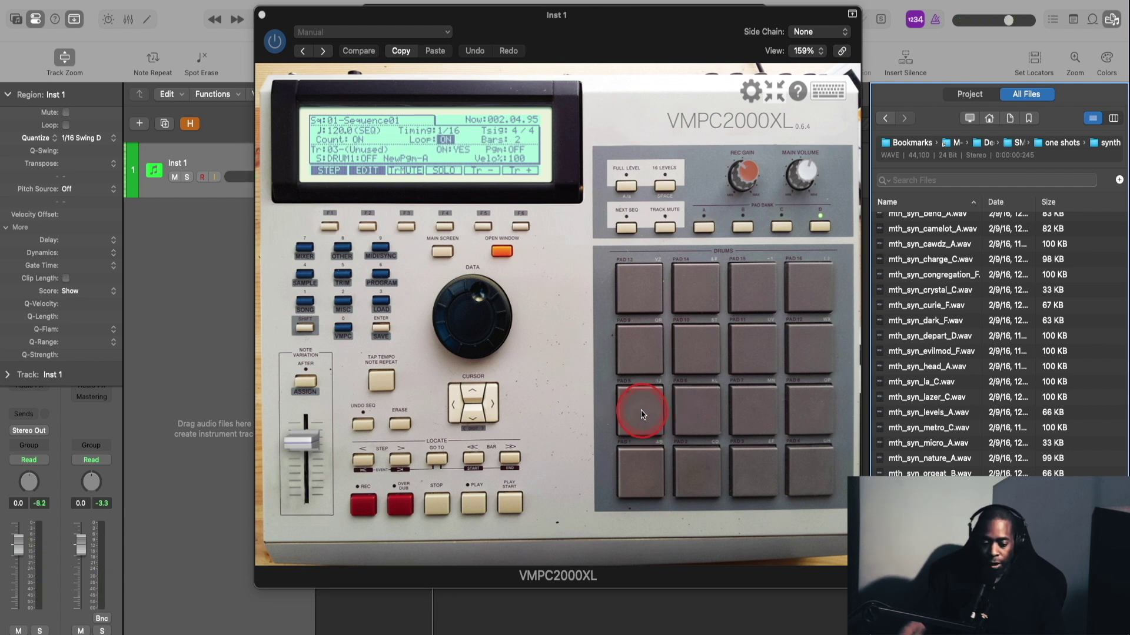
pyautogui.click(651, 459)
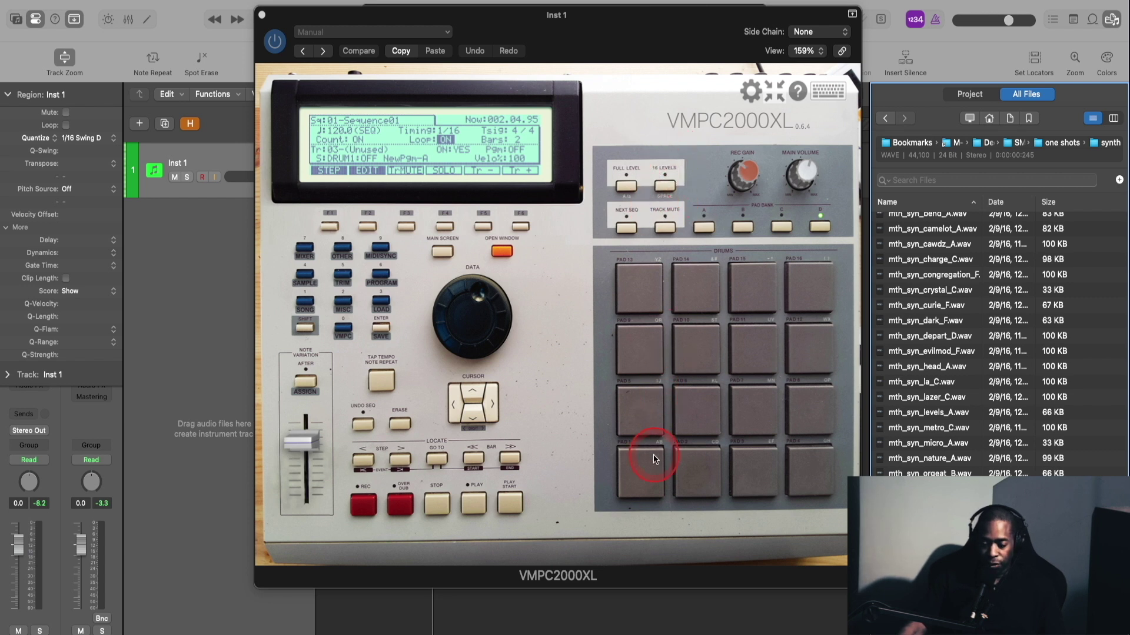
pyautogui.click(643, 403)
pyautogui.click(642, 291)
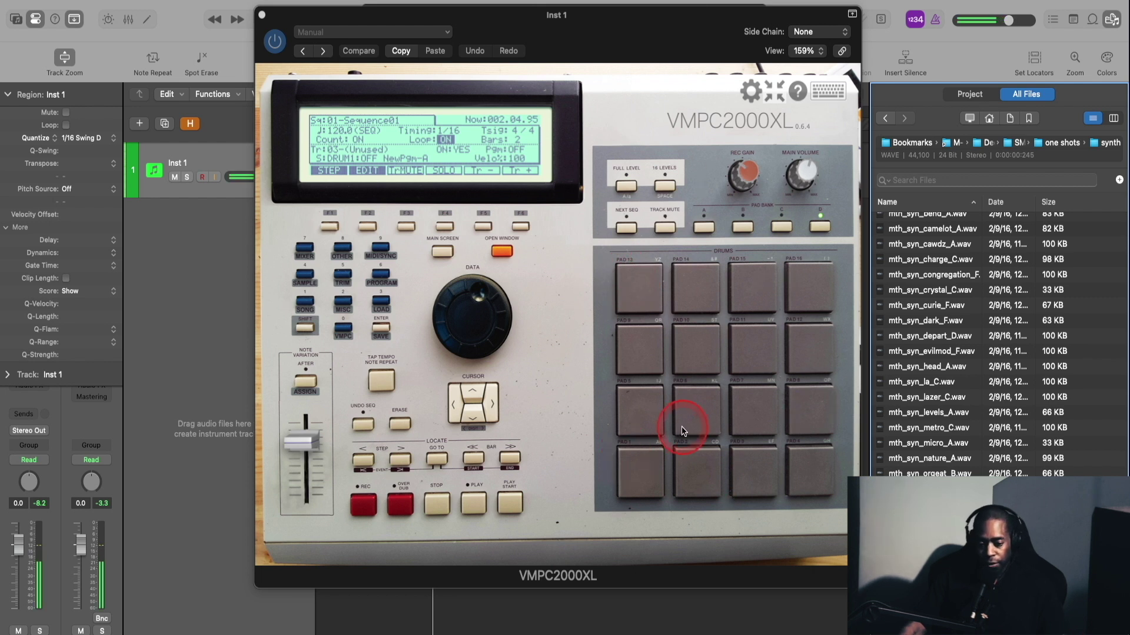
# - Open the program's sound parameters and go to the Tune value
pyautogui.click(625, 413)
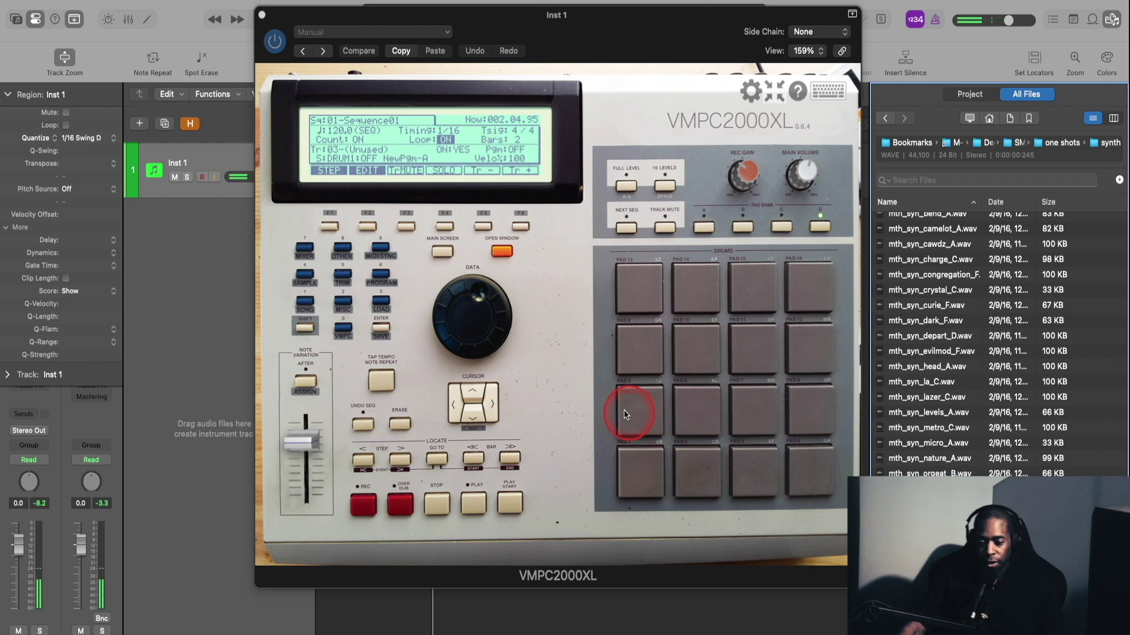
pyautogui.click(384, 277)
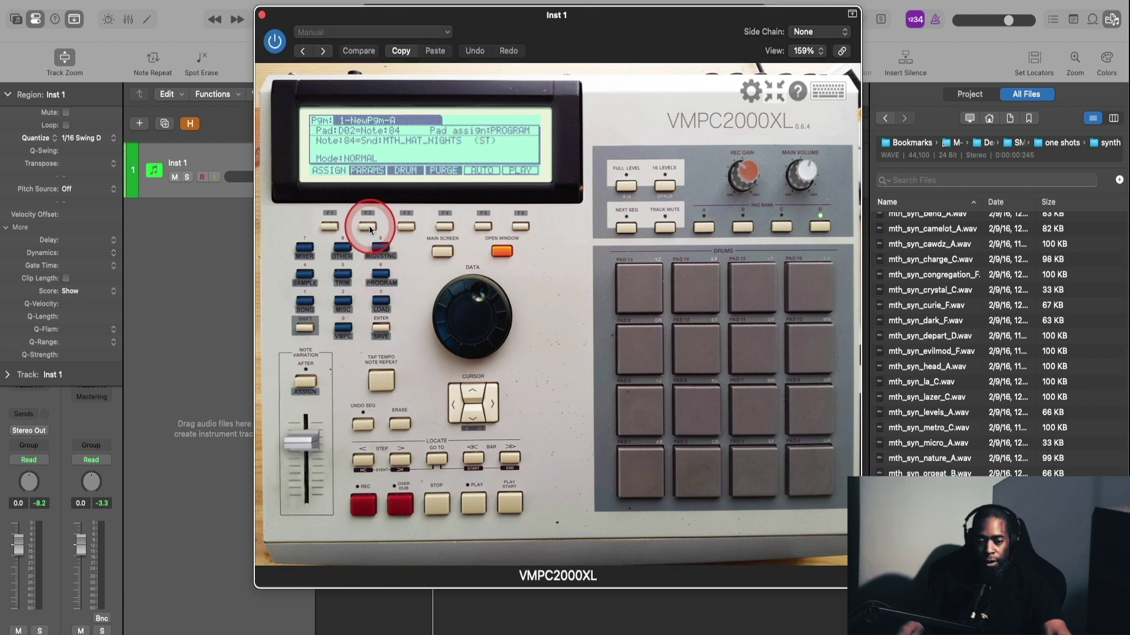
pyautogui.click(368, 228)
pyautogui.click(493, 405)
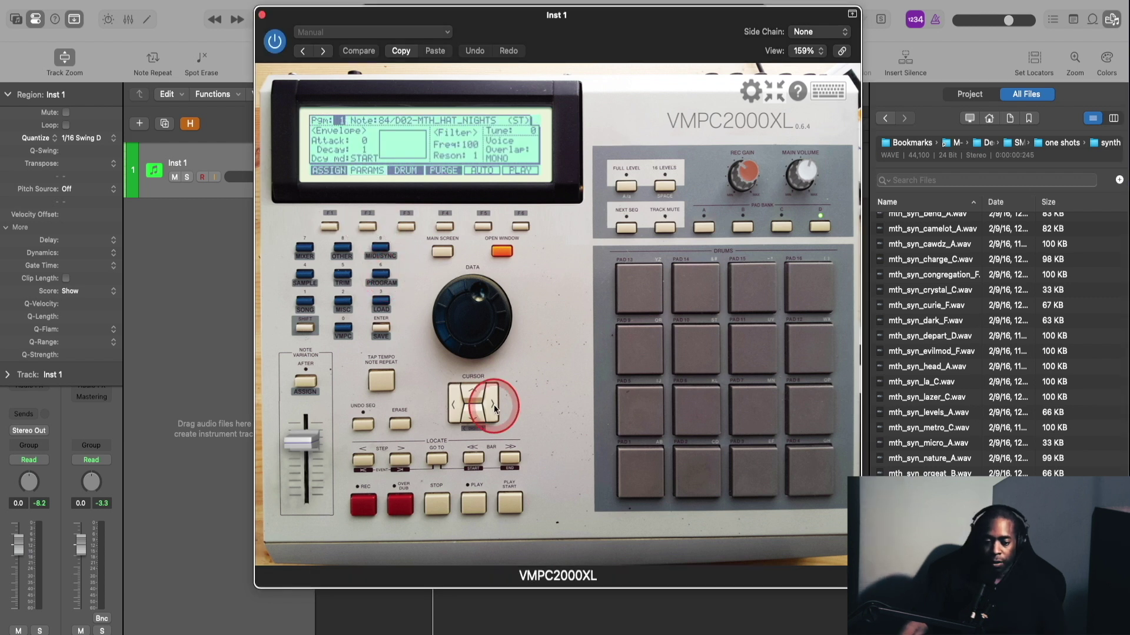
pyautogui.click(492, 404)
pyautogui.click(493, 404)
pyautogui.click(492, 403)
pyautogui.click(510, 162)
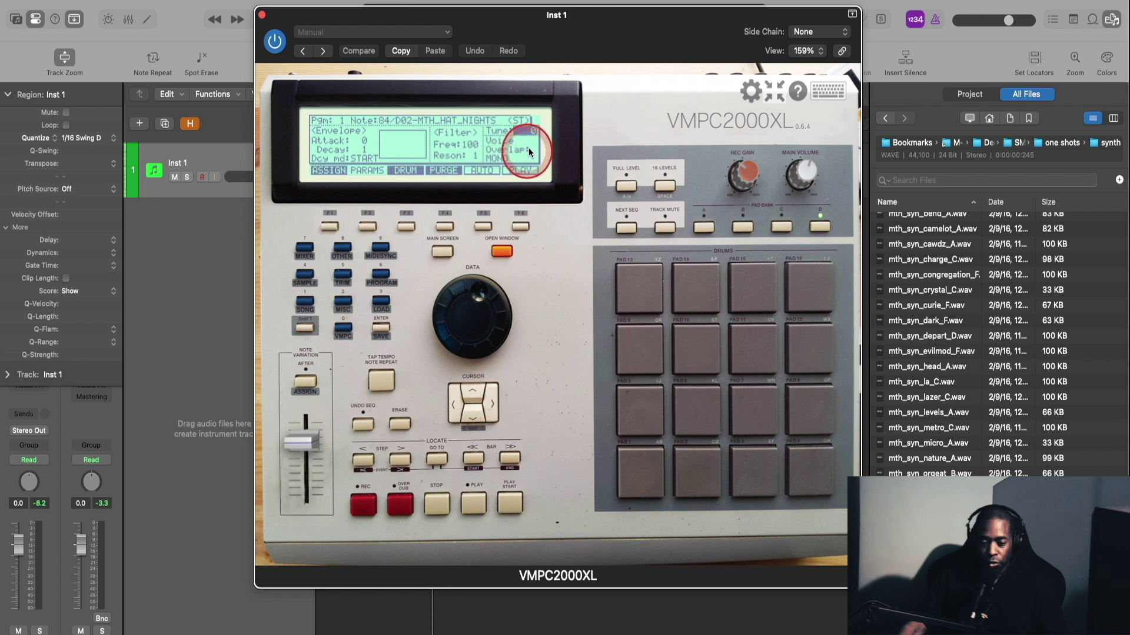
pyautogui.click(673, 471)
pyautogui.click(660, 408)
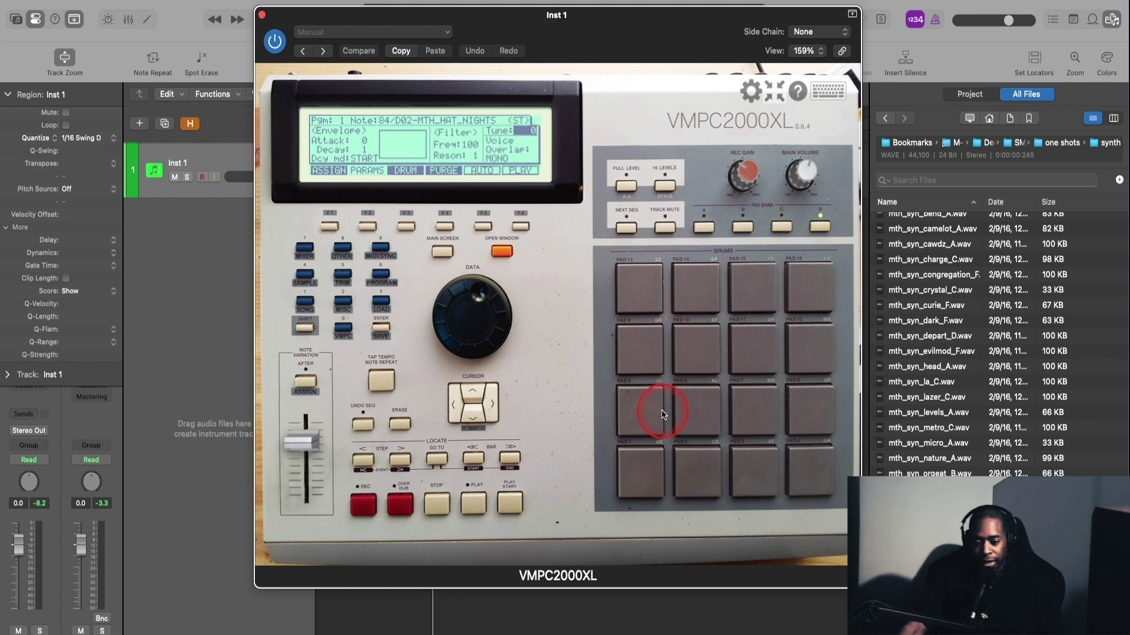
pyautogui.click(639, 414)
pyautogui.click(557, 415)
pyautogui.click(543, 358)
pyautogui.click(628, 352)
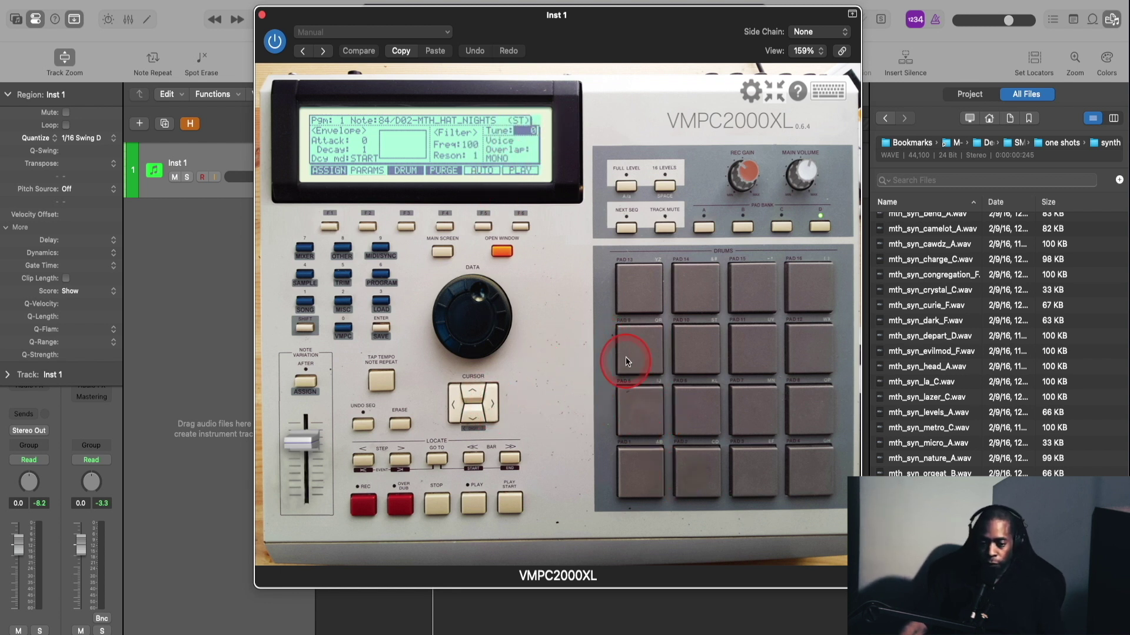
pyautogui.click(634, 337)
pyautogui.click(660, 417)
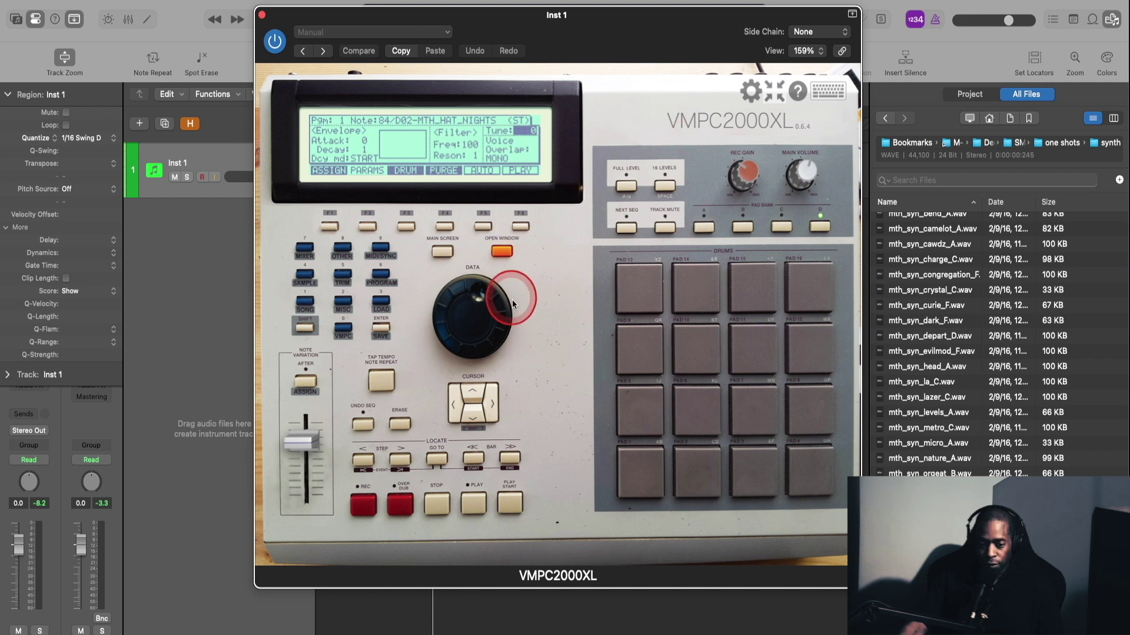
# - Adjust the tuning of the MTH_SYN_RECORD_G sample on pad 5 and return to the main screen
pyautogui.moveTo(464, 312); pyautogui.dragTo(471, 311)
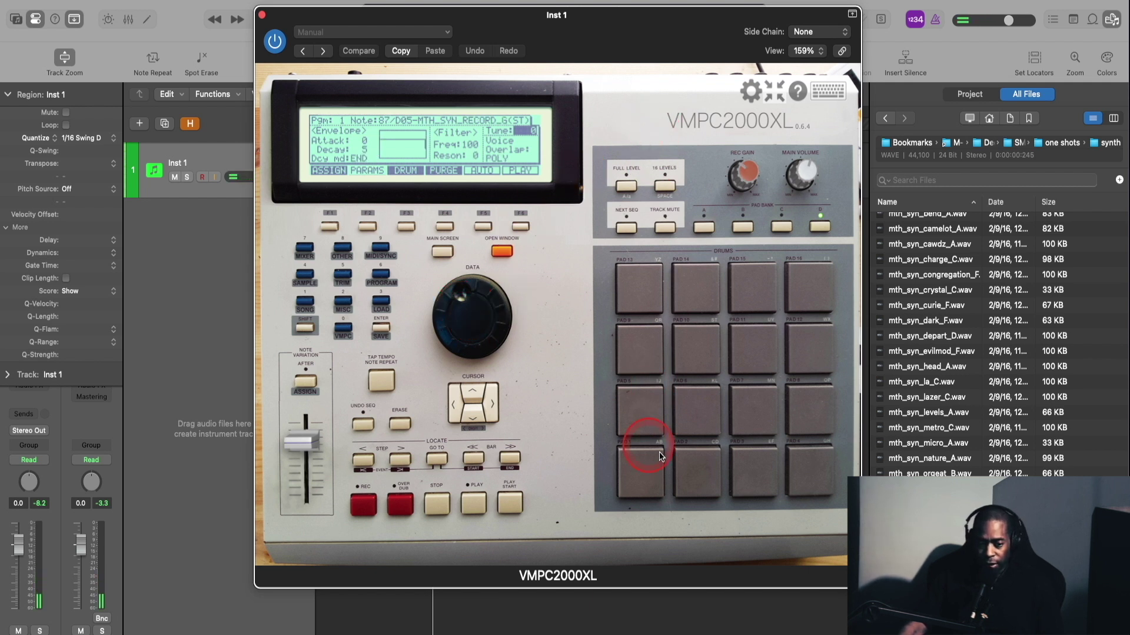
pyautogui.click(635, 415)
pyautogui.click(461, 297)
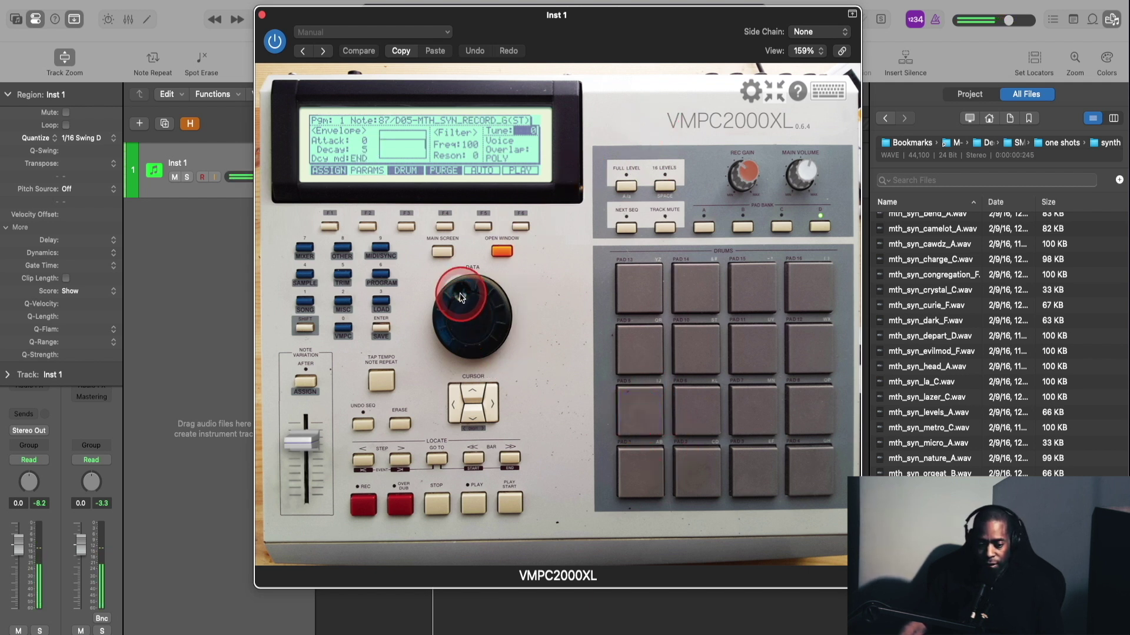
pyautogui.moveTo(461, 297); pyautogui.dragTo(451, 339)
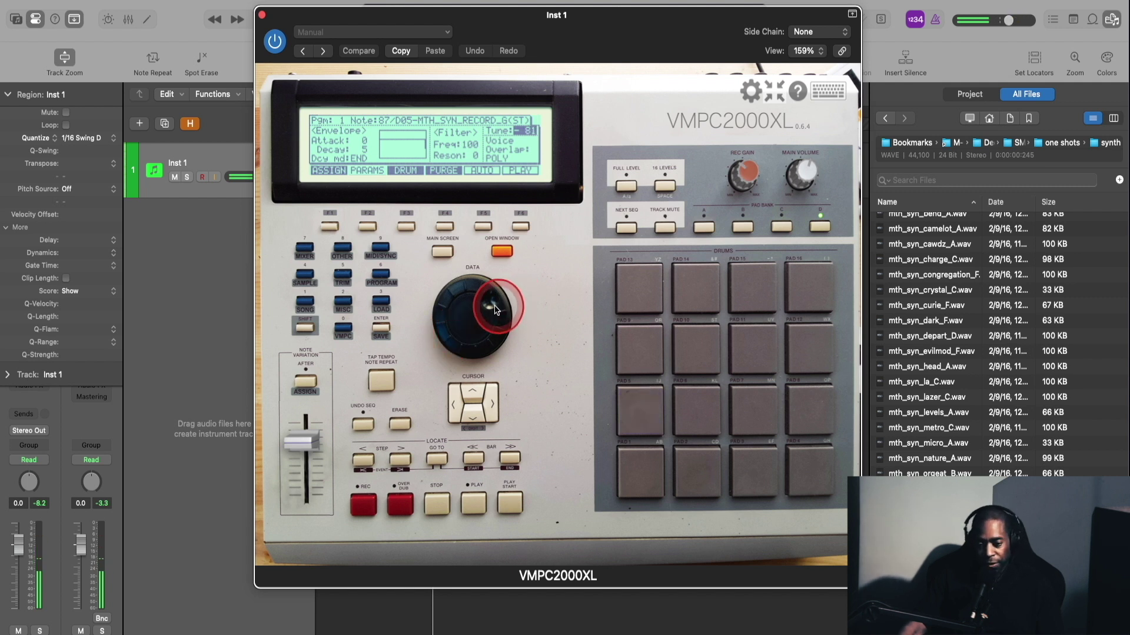
pyautogui.moveTo(496, 311); pyautogui.dragTo(425, 311)
pyautogui.click(444, 251)
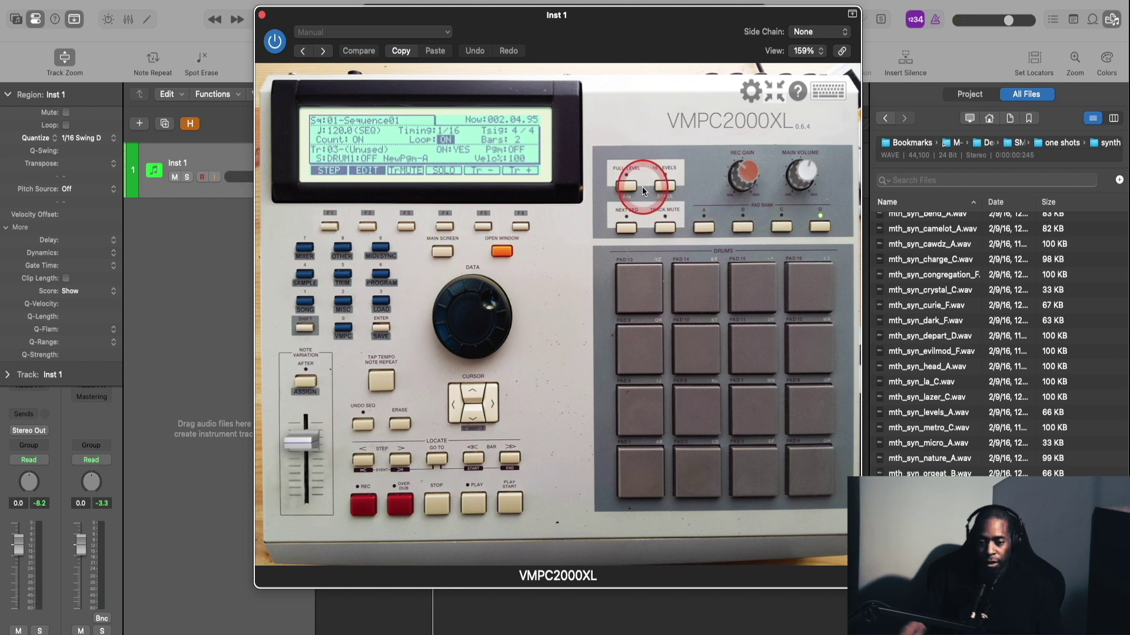
# - Turn on 16 Levels for the MTH_SYN_RECORD_G sample on pad 5 with NOTE VAR as the parameter
pyautogui.click(667, 188)
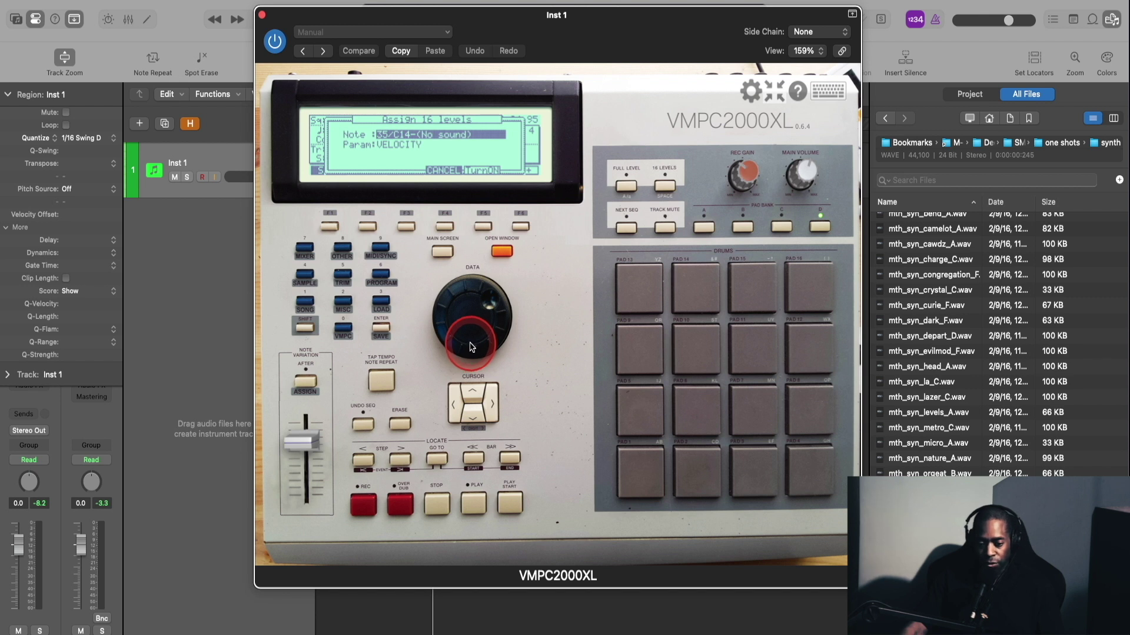
pyautogui.moveTo(472, 347); pyautogui.dragTo(462, 320)
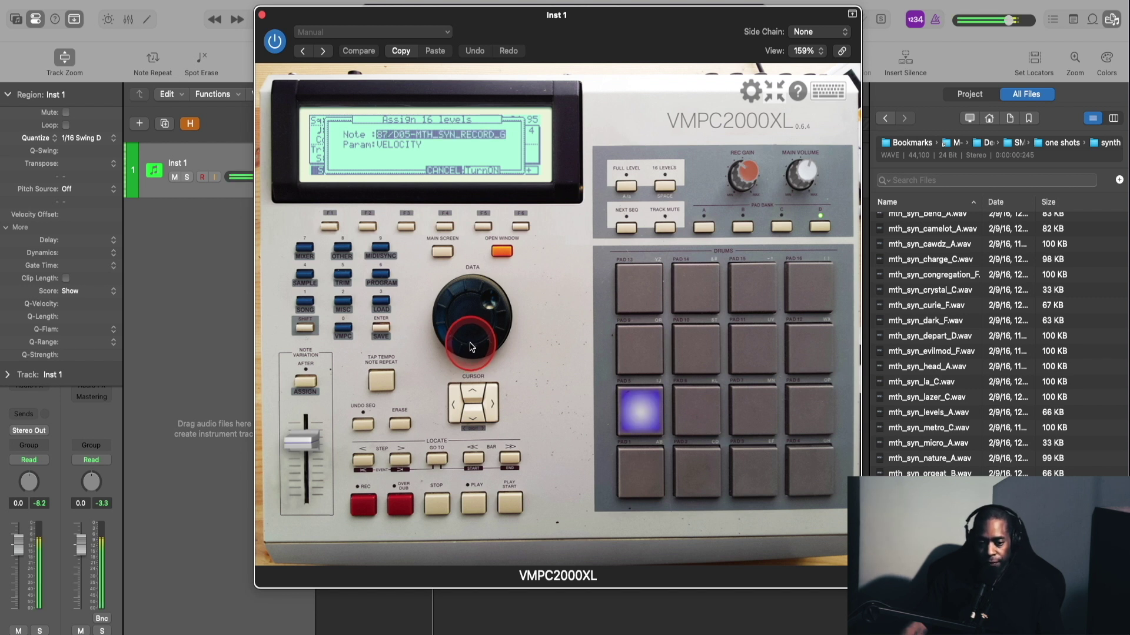
pyautogui.click(470, 414)
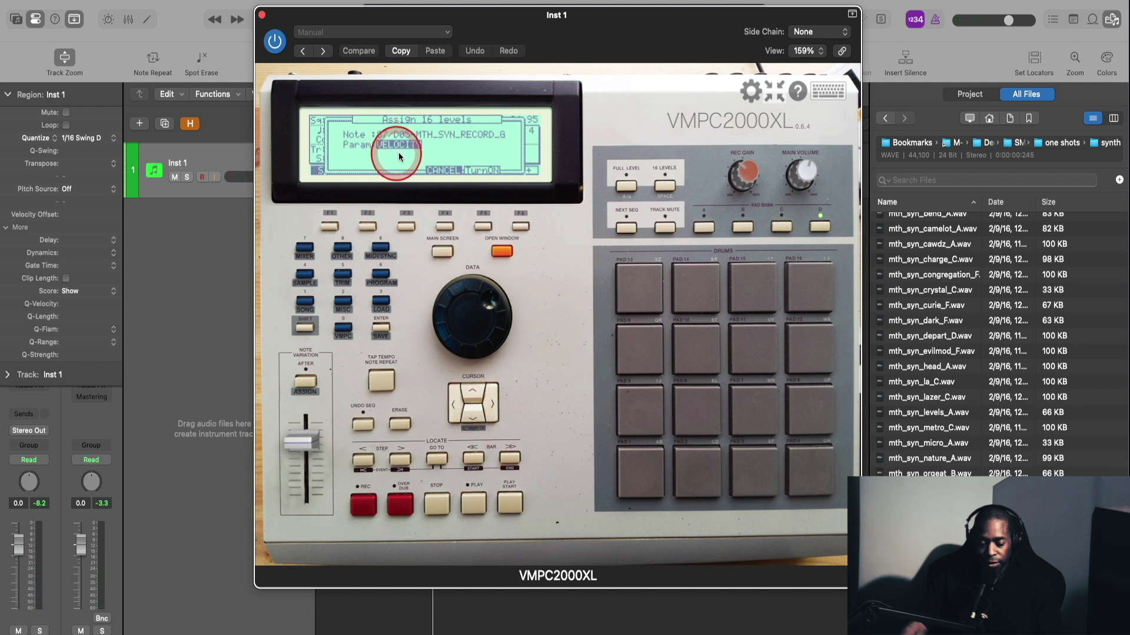
pyautogui.moveTo(457, 353)
pyautogui.mouseDown()
pyautogui.moveTo(457, 323)
pyautogui.moveTo(458, 340)
pyautogui.mouseUp()
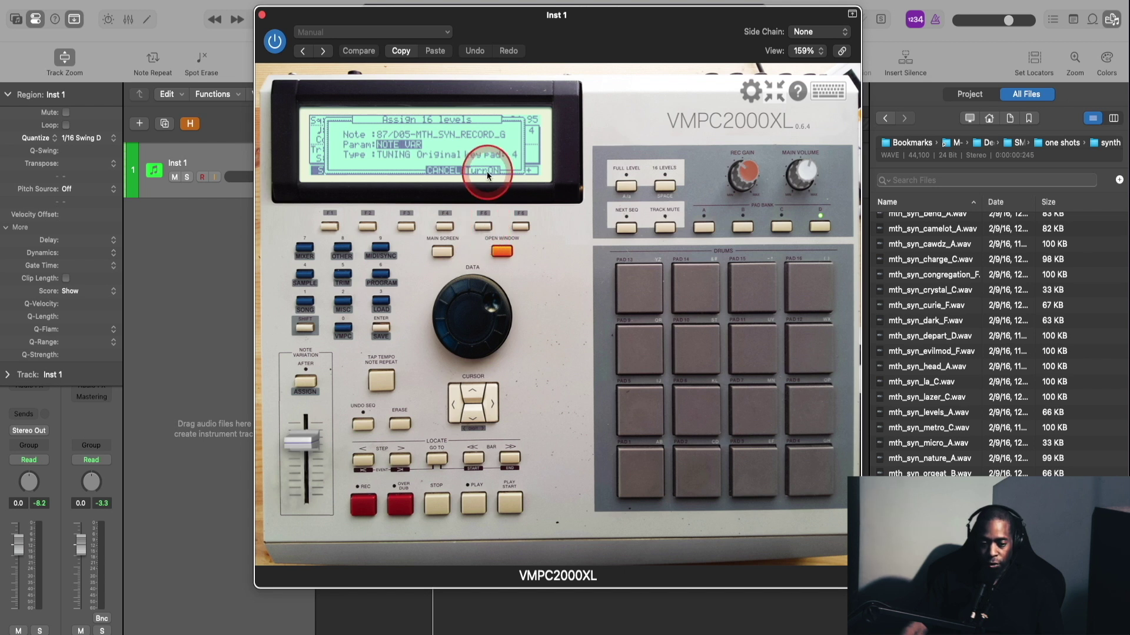
pyautogui.click(487, 224)
# - Play the synth sample across the pads to hear its different tunings
pyautogui.click(624, 433)
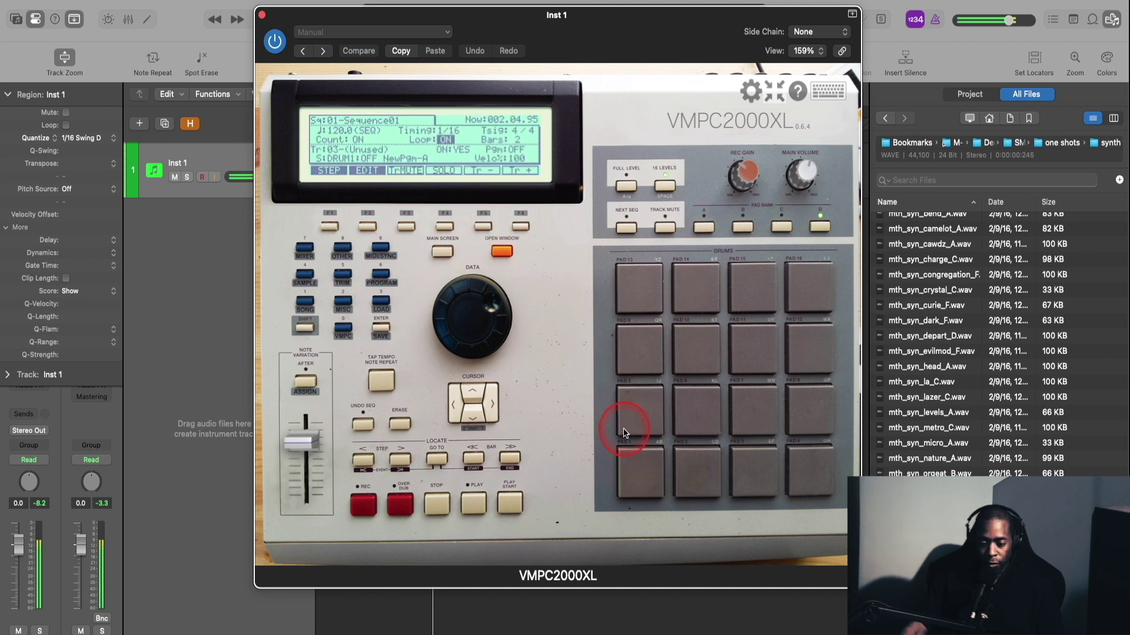
pyautogui.click(688, 301)
pyautogui.click(693, 303)
pyautogui.click(718, 348)
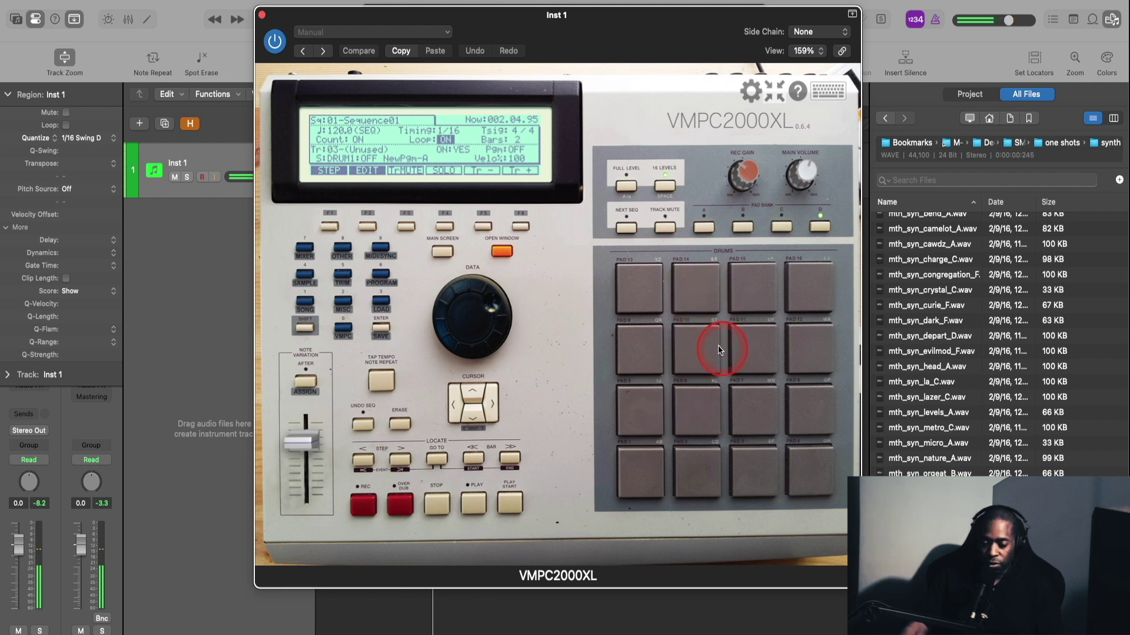
pyautogui.click(779, 293)
pyautogui.click(769, 399)
pyautogui.click(643, 404)
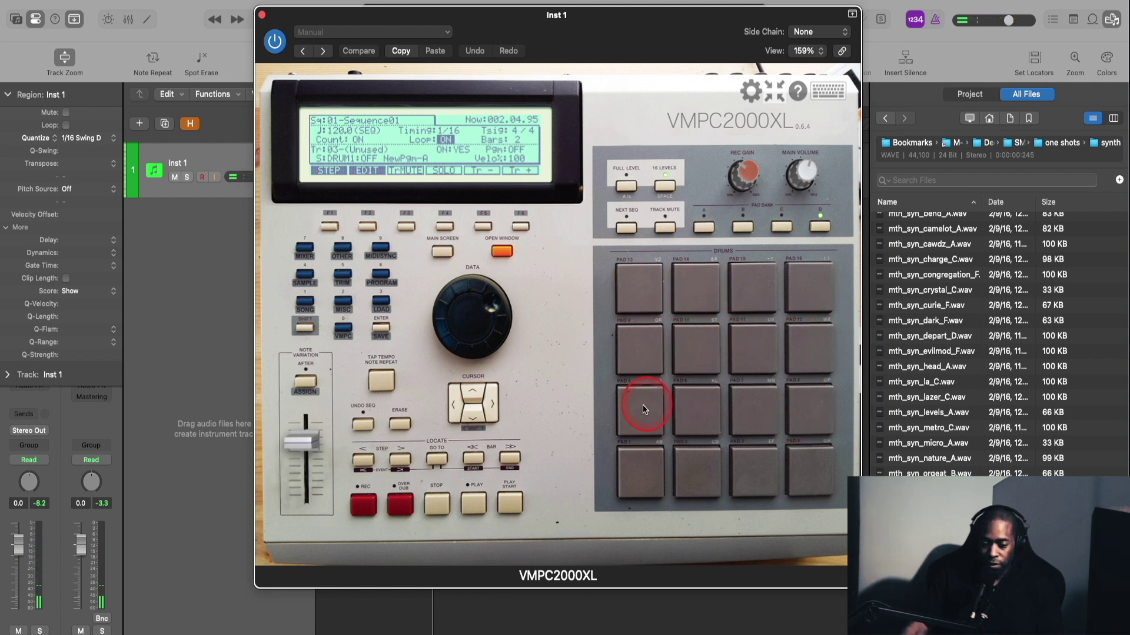
pyautogui.click(718, 471)
pyautogui.click(701, 376)
pyautogui.click(662, 379)
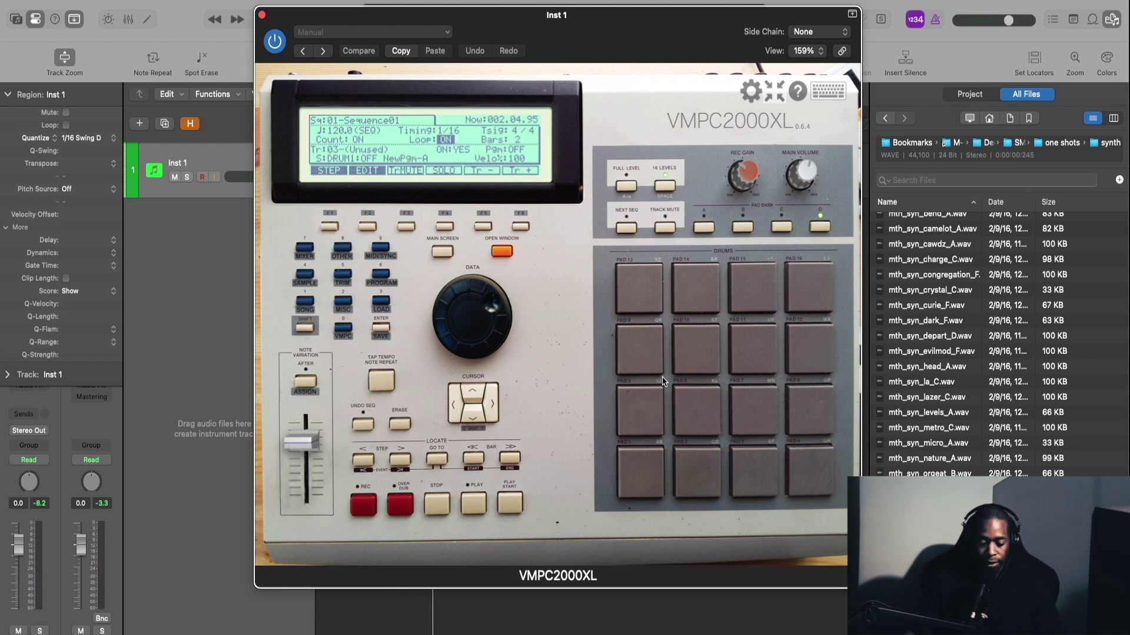
pyautogui.click(662, 381)
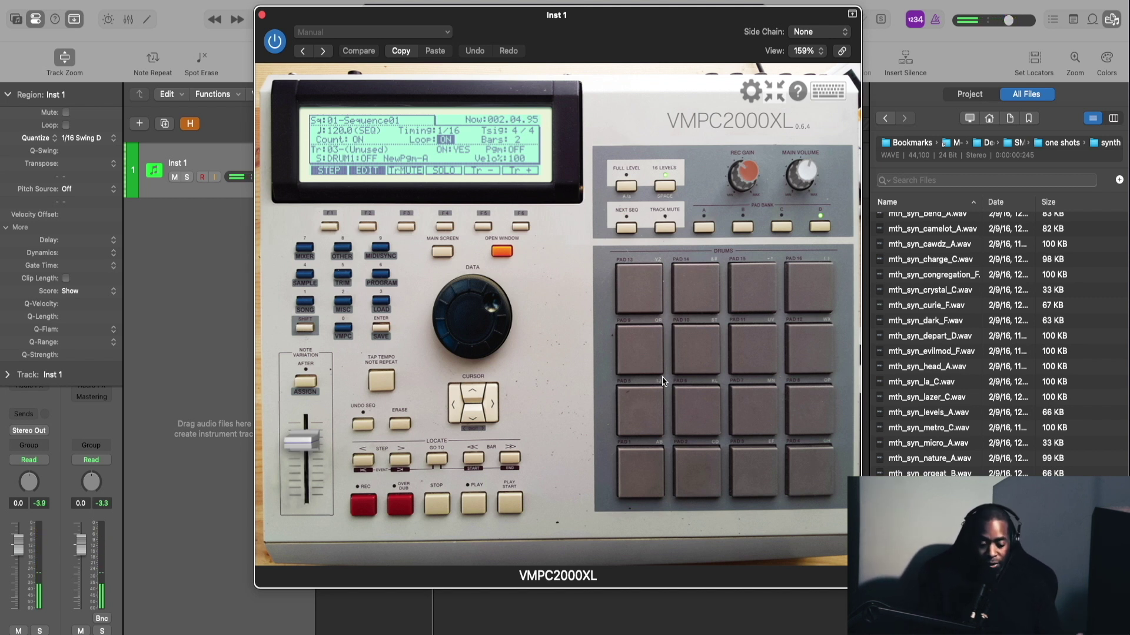
pyautogui.click(768, 445)
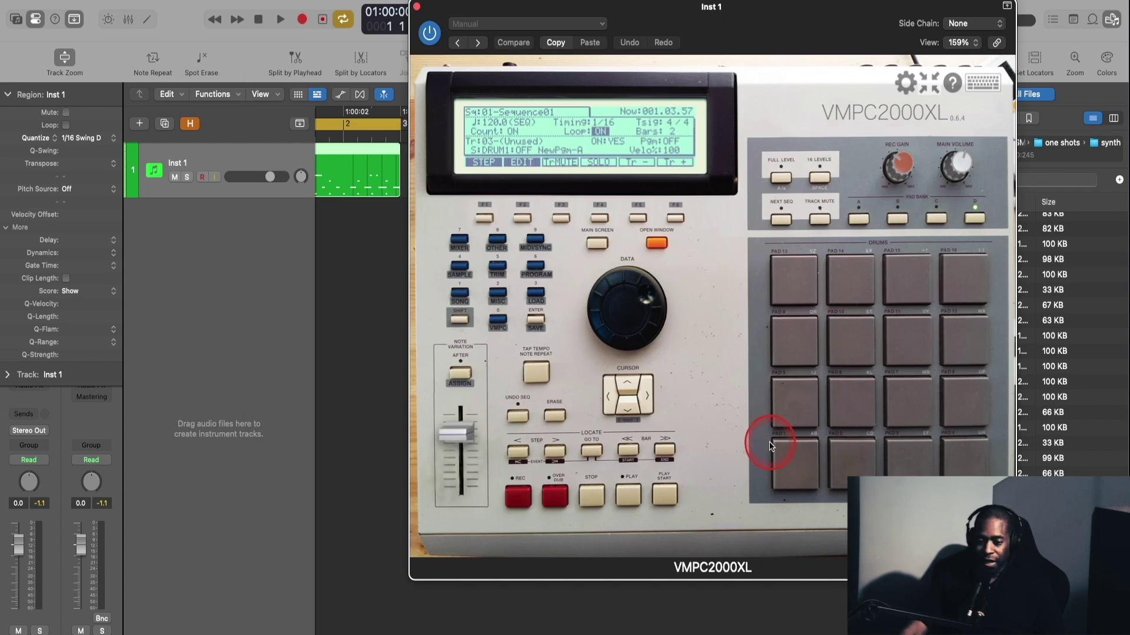
# - Turn on 16 Levels for the MTH_HAT_NIGHTS sample on pad 2 with VELOCITY as the parameter
pyautogui.click(828, 175)
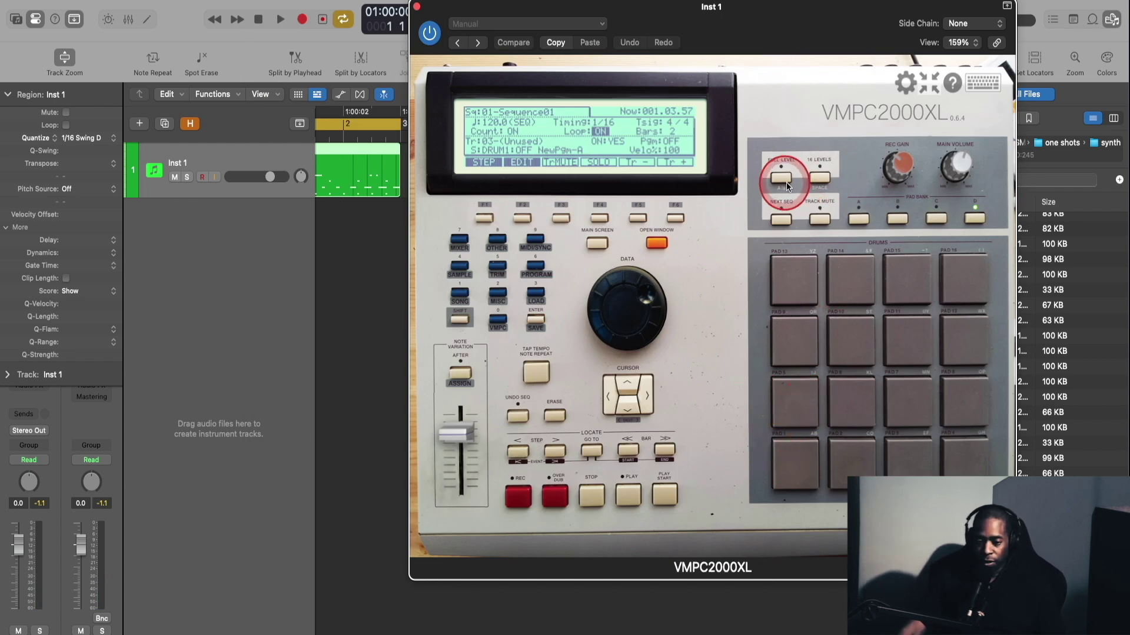
pyautogui.click(822, 178)
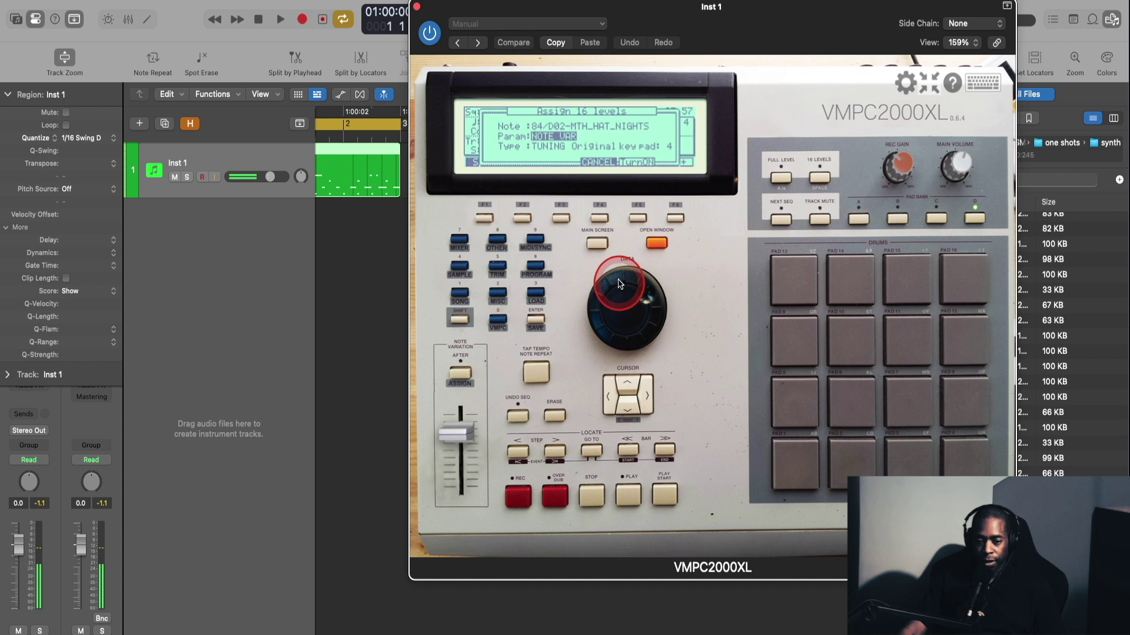
pyautogui.moveTo(642, 327); pyautogui.dragTo(542, 131)
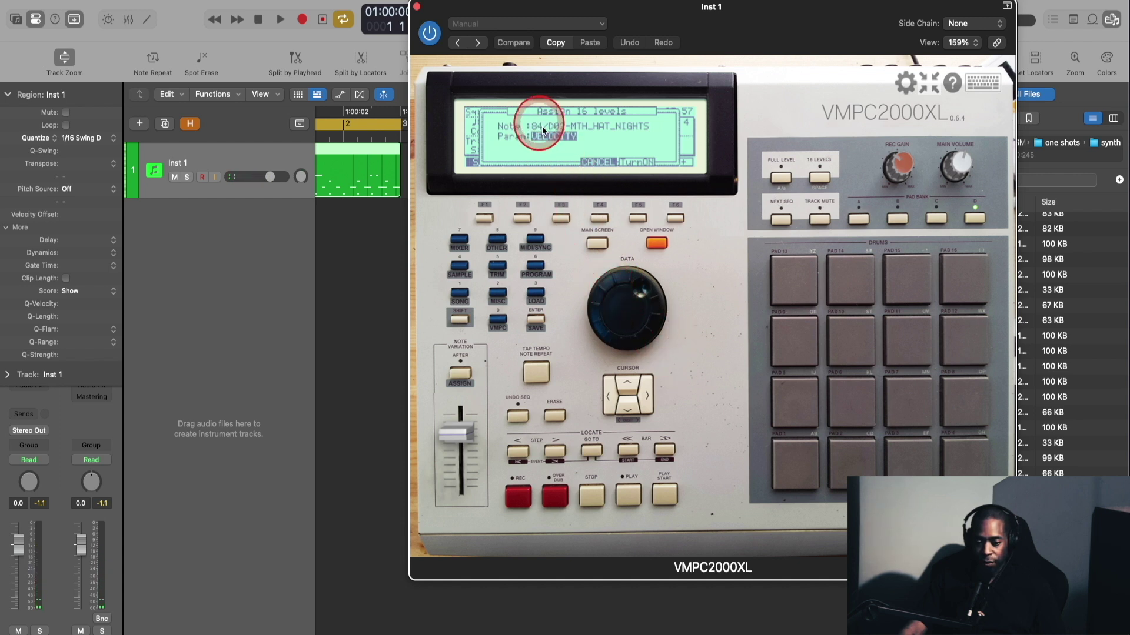
pyautogui.click(638, 219)
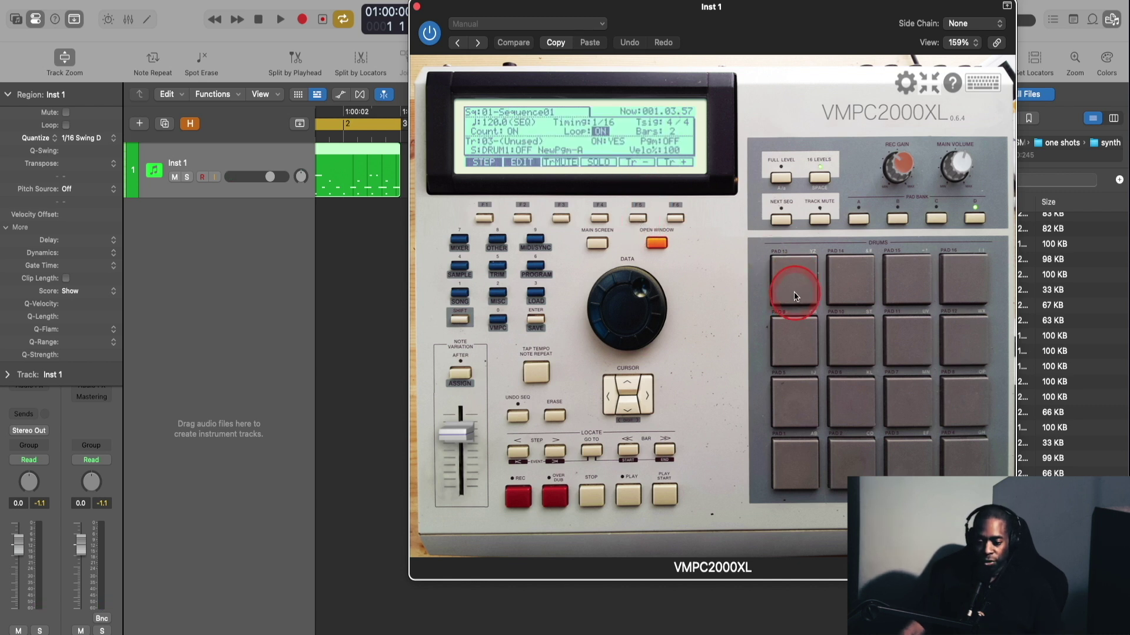
pyautogui.moveTo(793, 290); pyautogui.dragTo(792, 286)
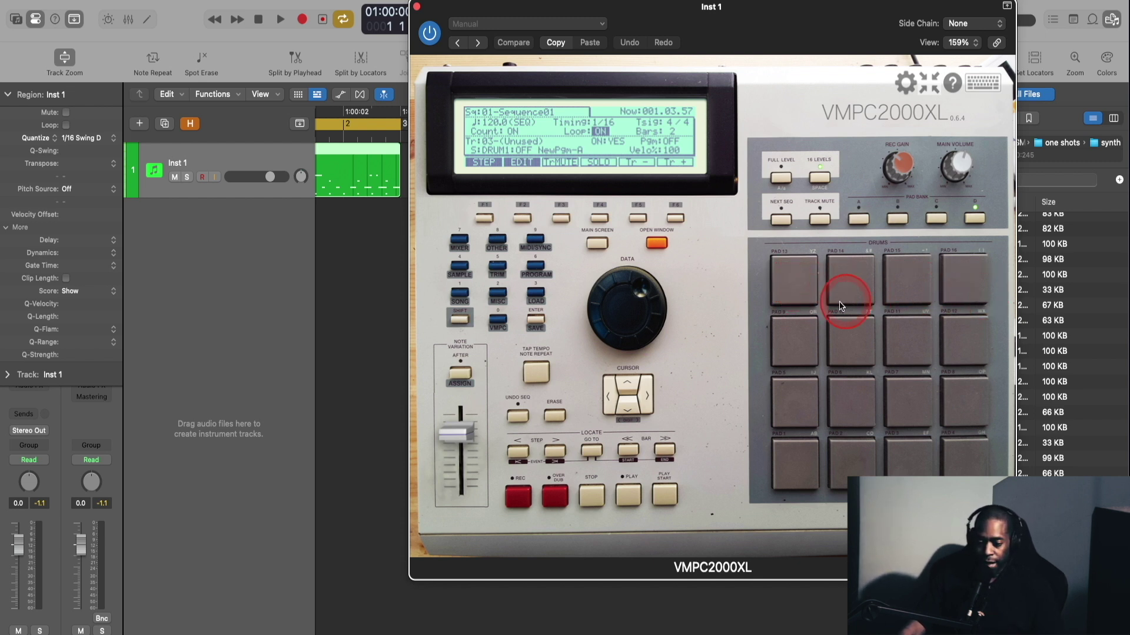
pyautogui.moveTo(788, 377)
pyautogui.mouseDown()
pyautogui.moveTo(802, 434)
pyautogui.moveTo(958, 407)
pyautogui.moveTo(782, 469)
pyautogui.moveTo(844, 469)
pyautogui.moveTo(796, 294)
pyautogui.moveTo(857, 277)
pyautogui.moveTo(940, 278)
pyautogui.moveTo(802, 278)
pyautogui.moveTo(805, 291)
pyautogui.mouseUp()
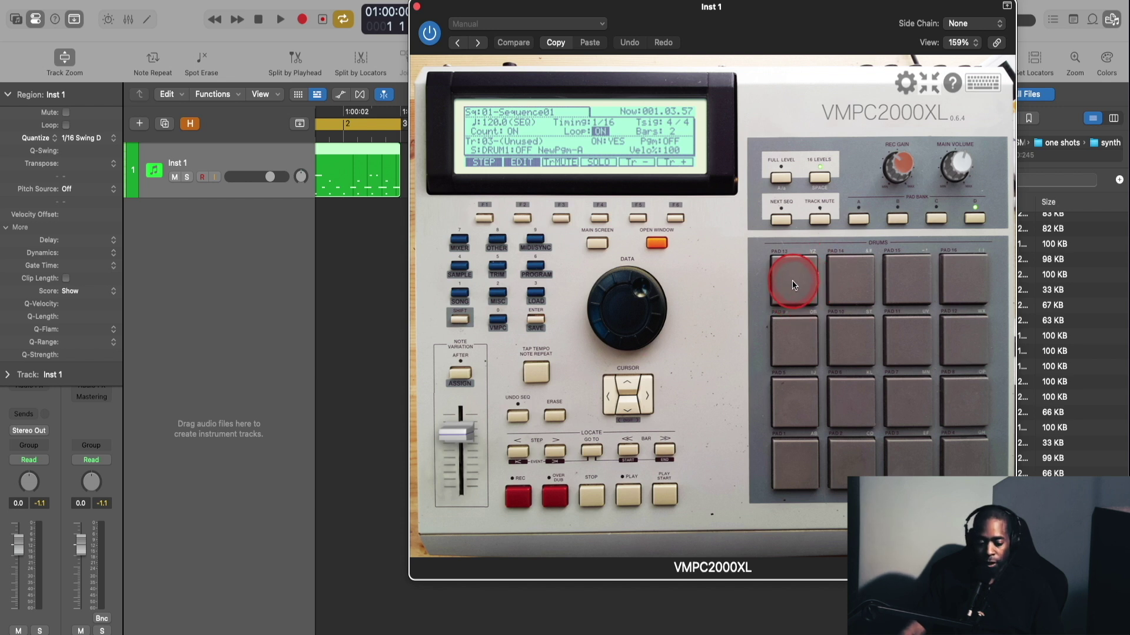
pyautogui.moveTo(793, 285); pyautogui.dragTo(794, 285)
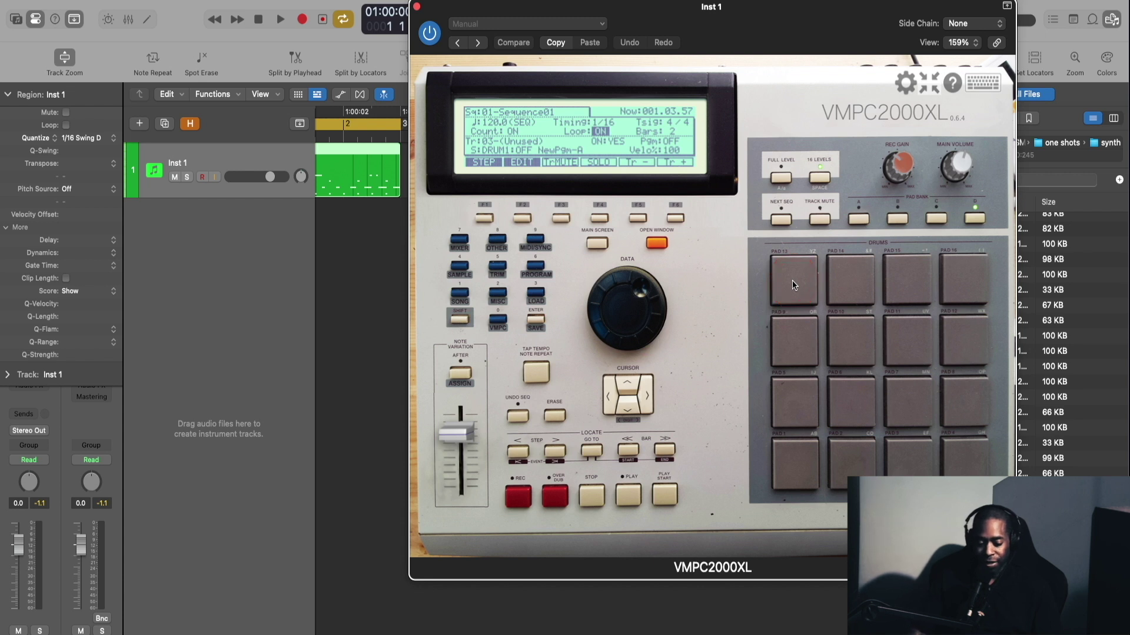
pyautogui.click(791, 404)
pyautogui.click(926, 475)
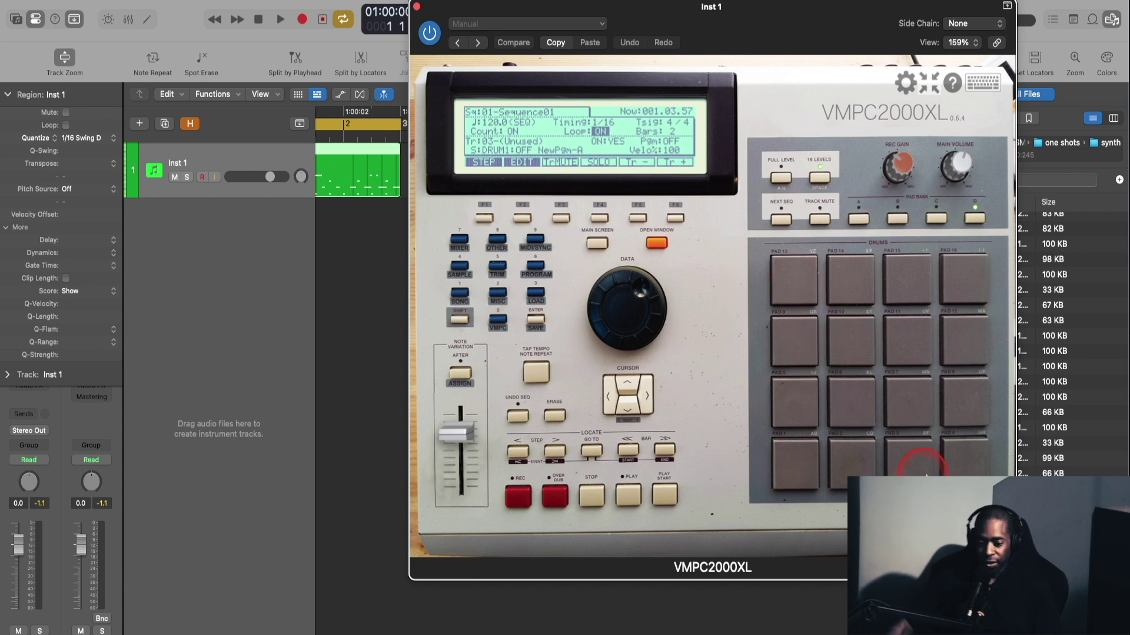
pyautogui.click(862, 357)
pyautogui.click(789, 277)
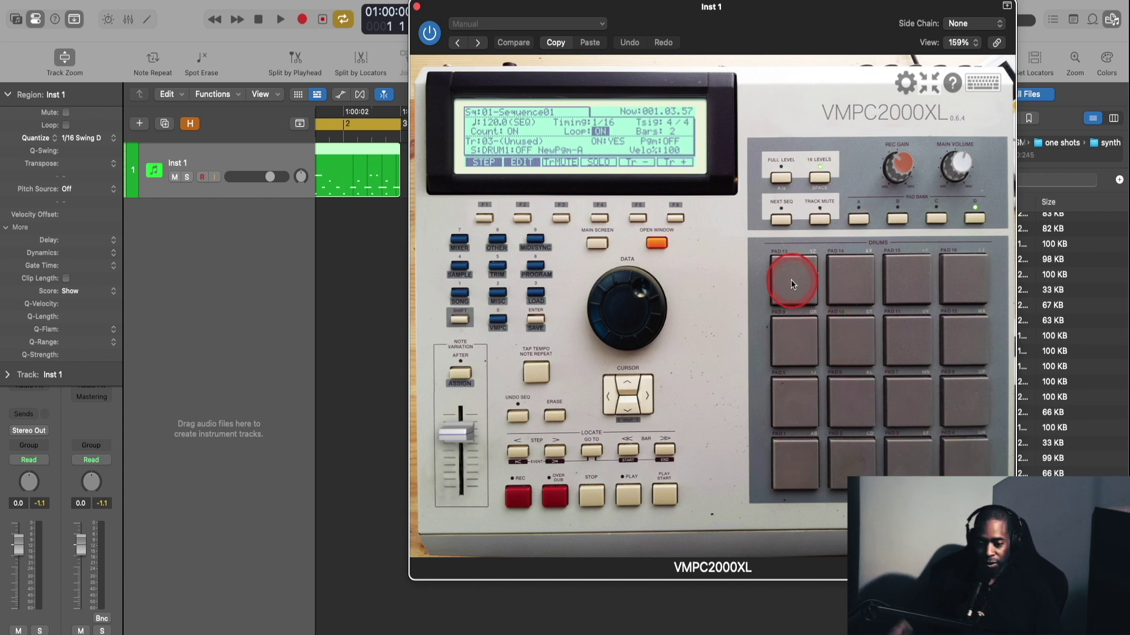
pyautogui.click(809, 378)
pyautogui.click(940, 449)
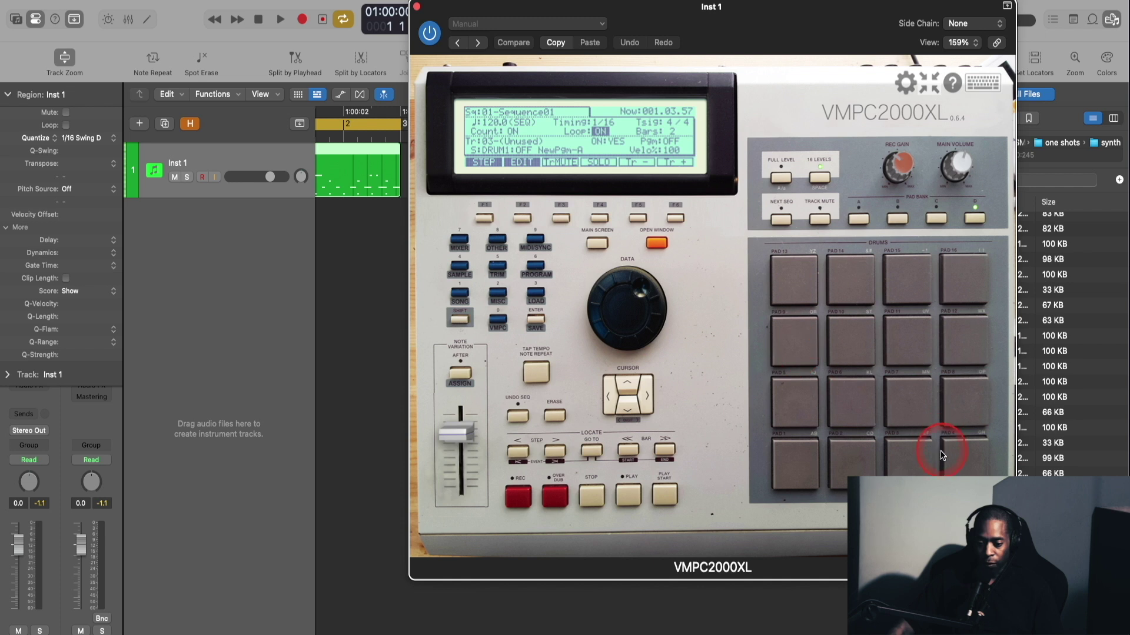
# - Play the hat sample across all sixteen pads to hear its different velocity levels
pyautogui.click(789, 278)
pyautogui.click(863, 286)
pyautogui.click(882, 281)
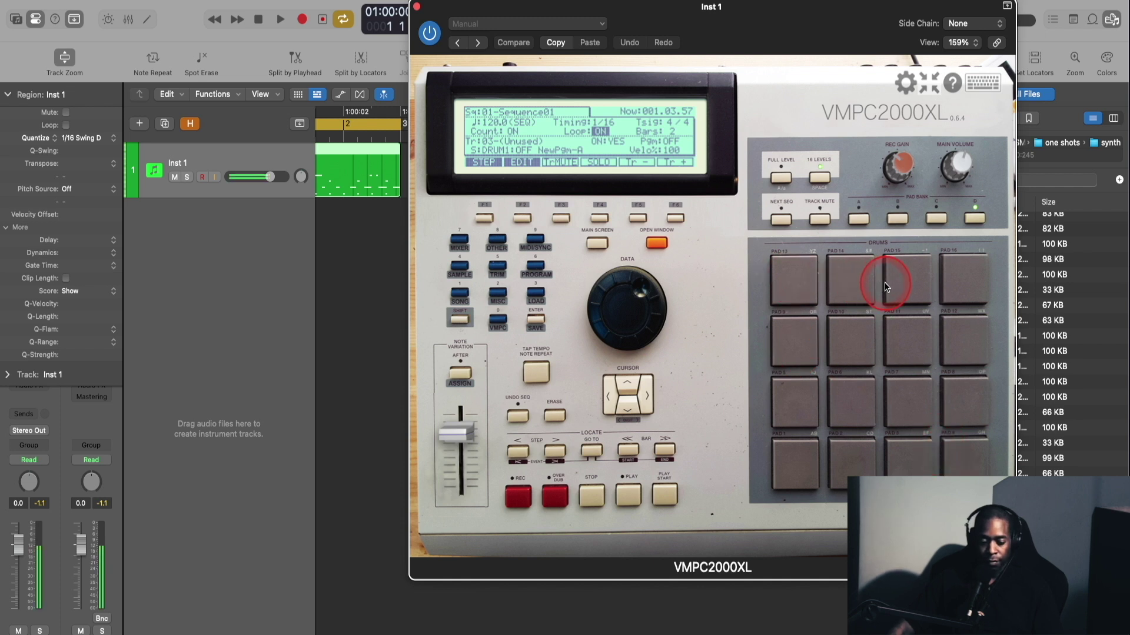
pyautogui.click(947, 282)
pyautogui.click(822, 334)
pyautogui.click(801, 338)
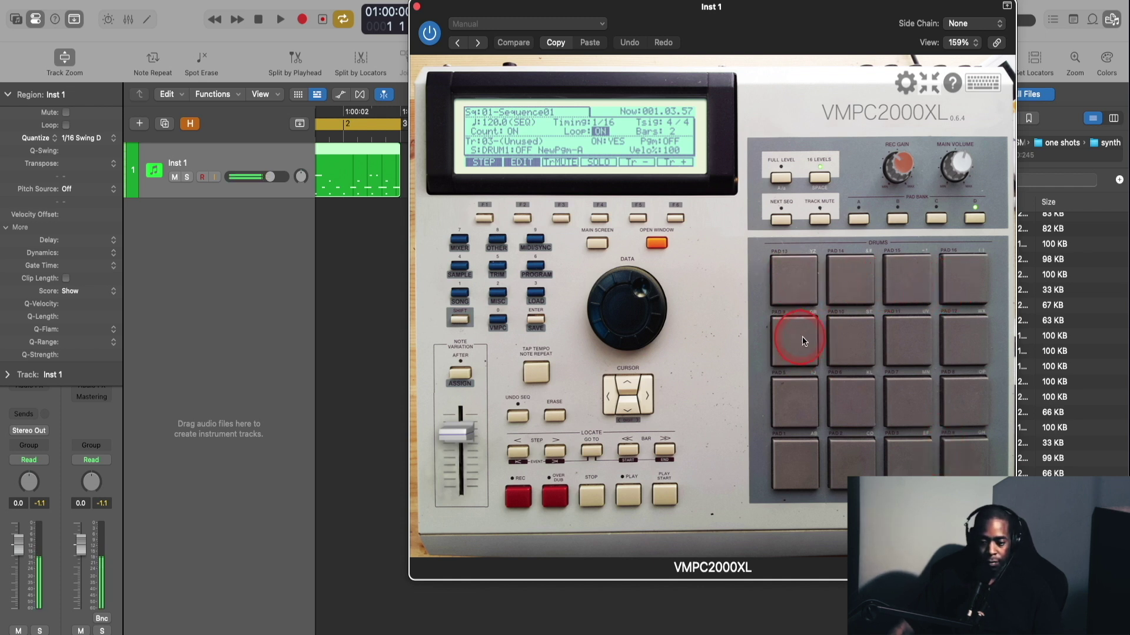
pyautogui.click(841, 340)
pyautogui.click(893, 344)
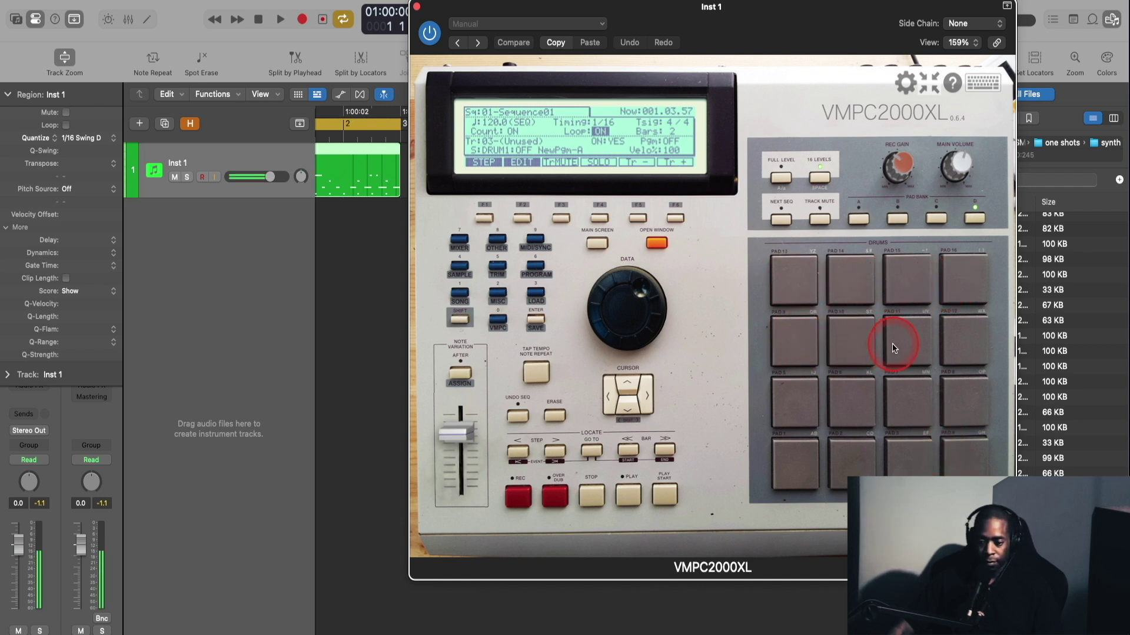
pyautogui.click(949, 344)
pyautogui.click(788, 404)
pyautogui.click(860, 403)
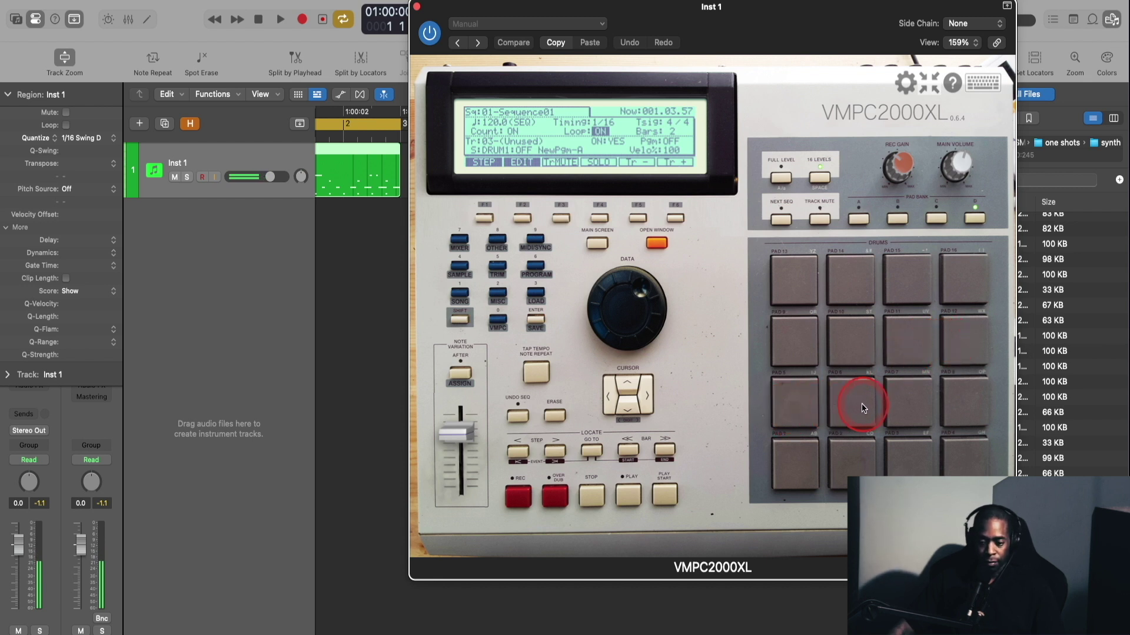
pyautogui.click(893, 406)
pyautogui.click(982, 412)
pyautogui.click(974, 411)
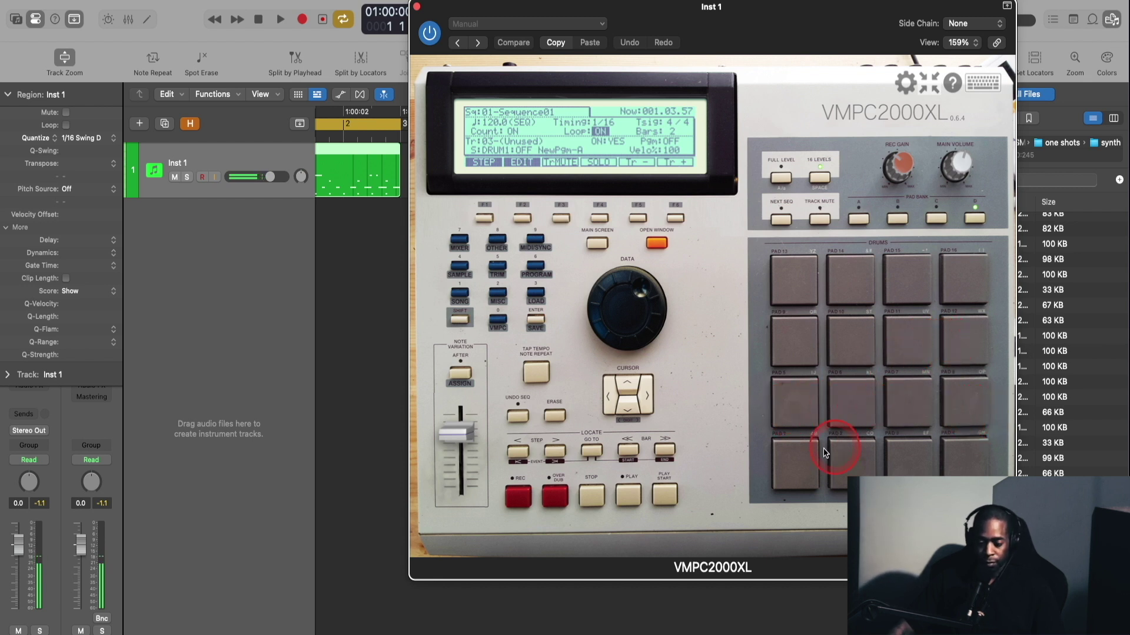
pyautogui.click(792, 463)
pyautogui.click(858, 468)
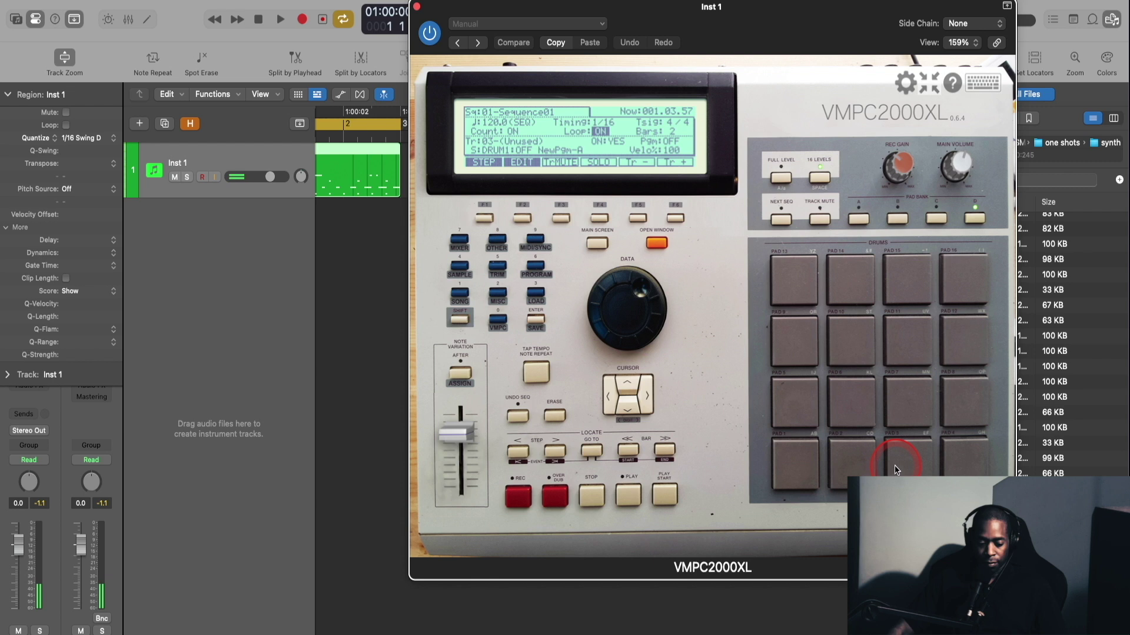
pyautogui.click(933, 469)
pyautogui.click(598, 397)
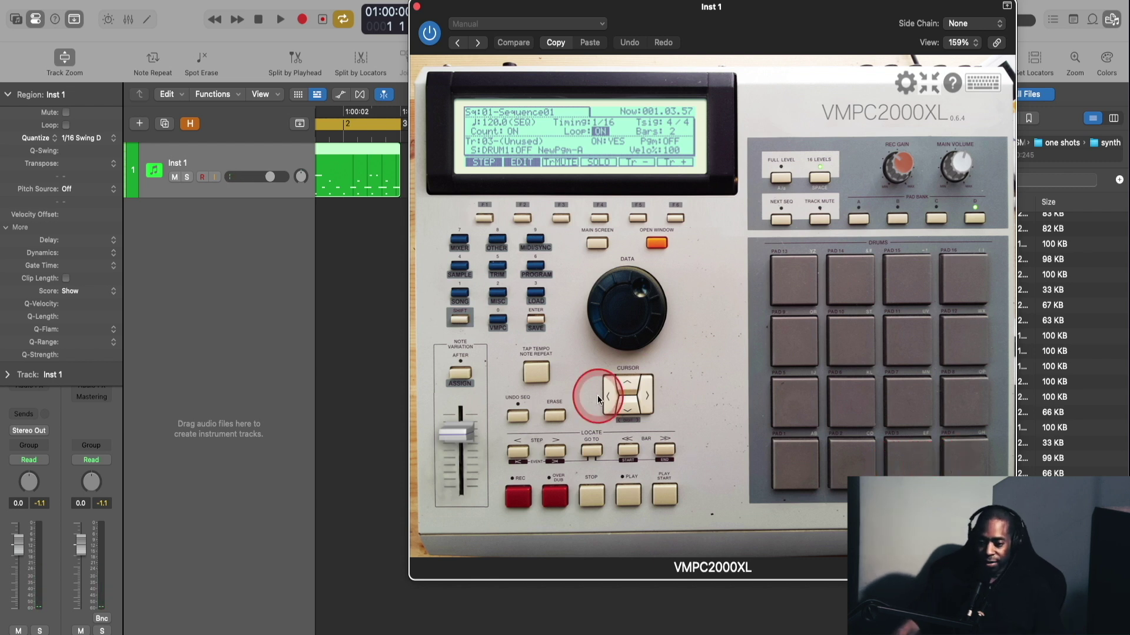
pyautogui.click(600, 405)
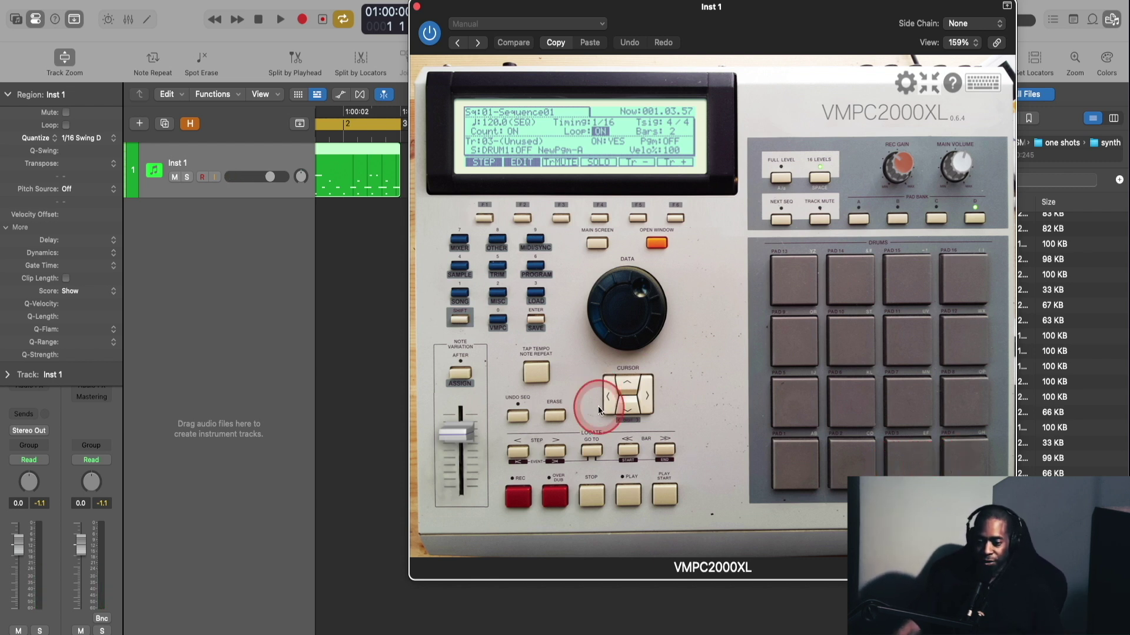
pyautogui.click(634, 444)
pyautogui.click(547, 444)
pyautogui.click(514, 450)
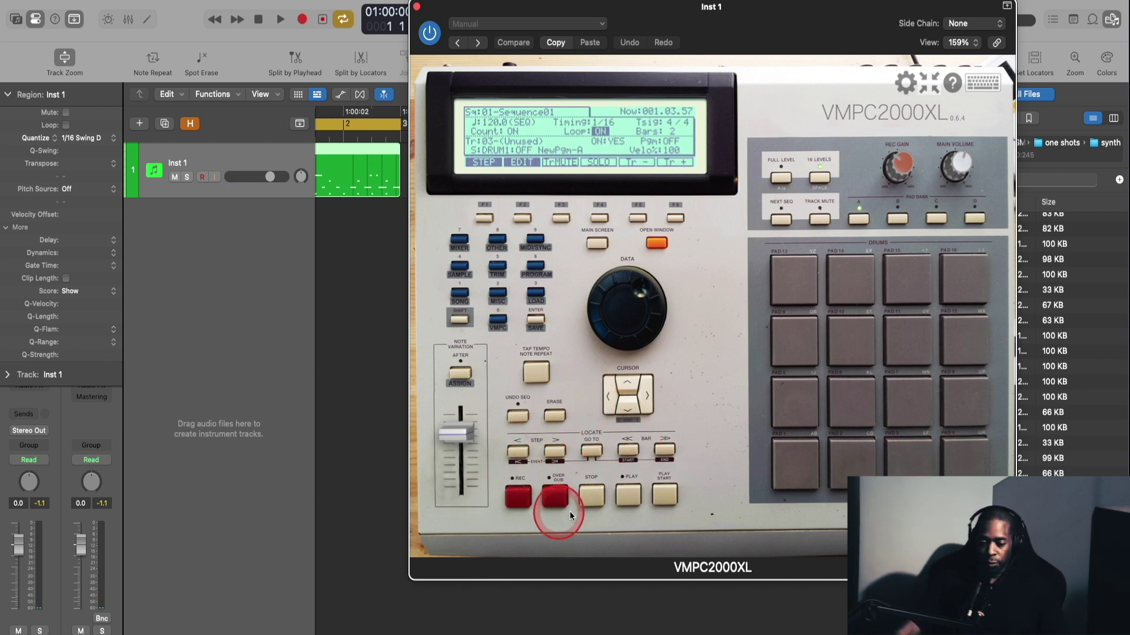
pyautogui.click(555, 497)
pyautogui.click(628, 447)
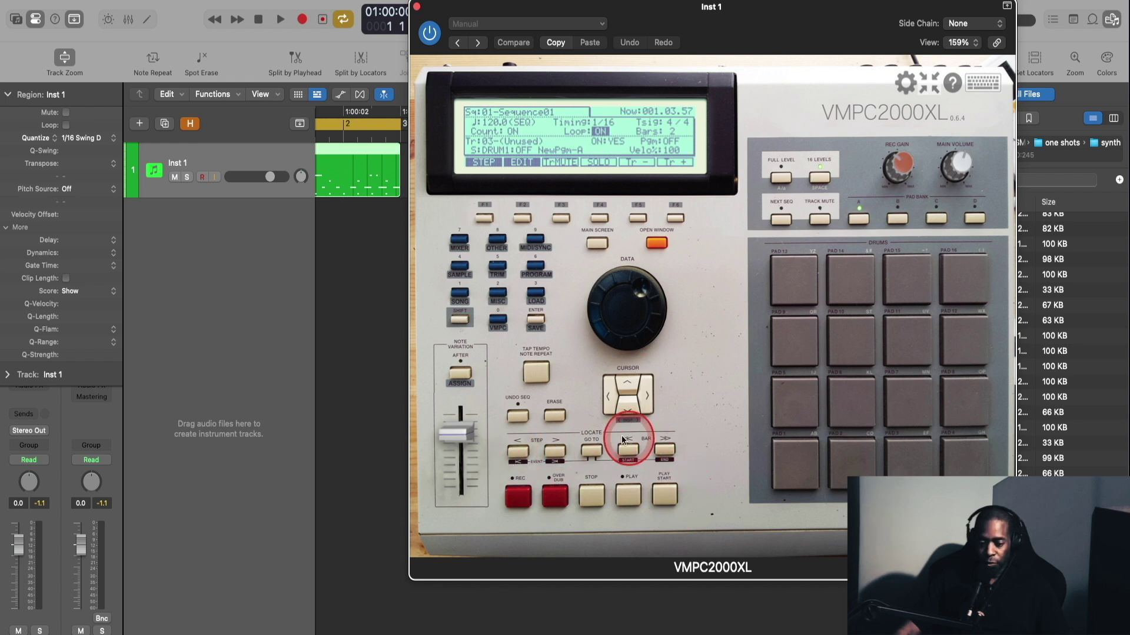
pyautogui.click(541, 426)
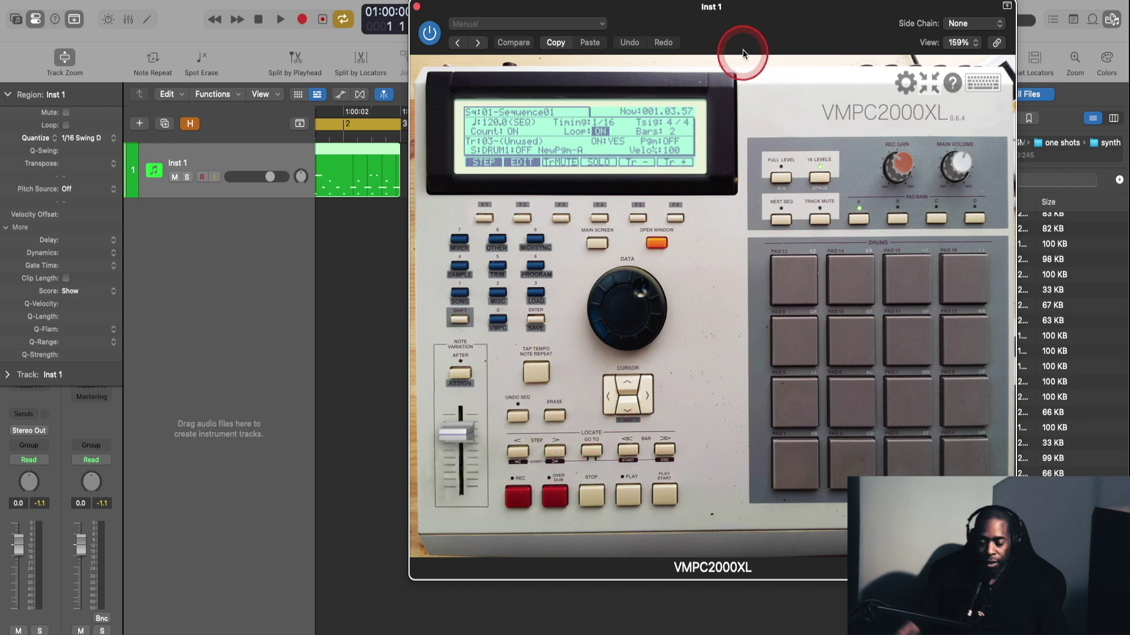
pyautogui.moveTo(745, 30); pyautogui.dragTo(791, 61)
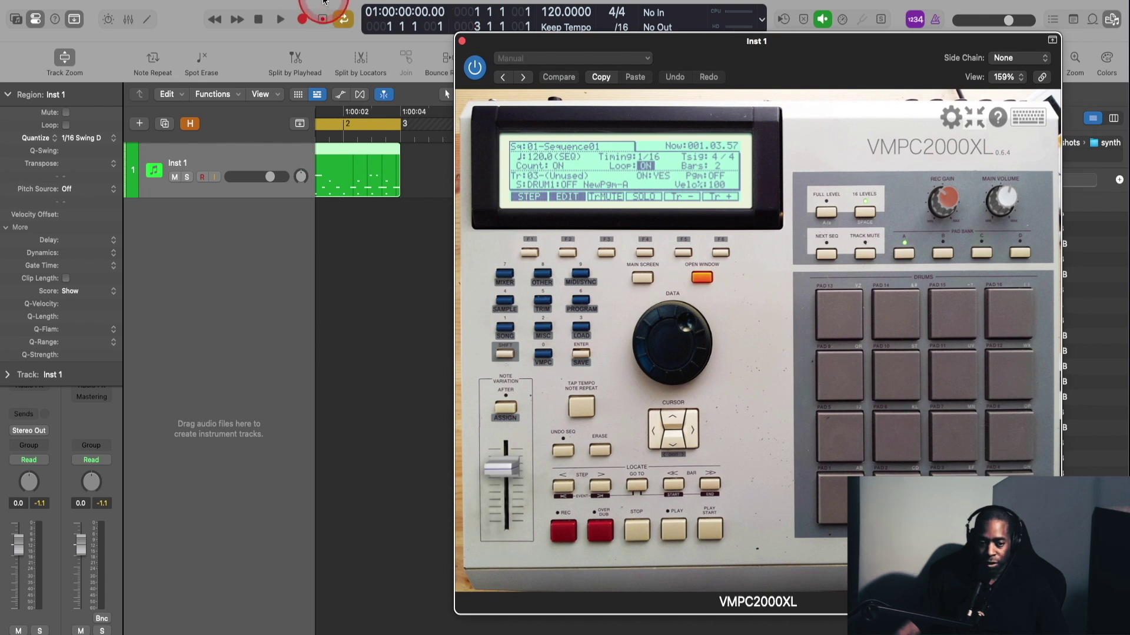
pyautogui.click(324, 2)
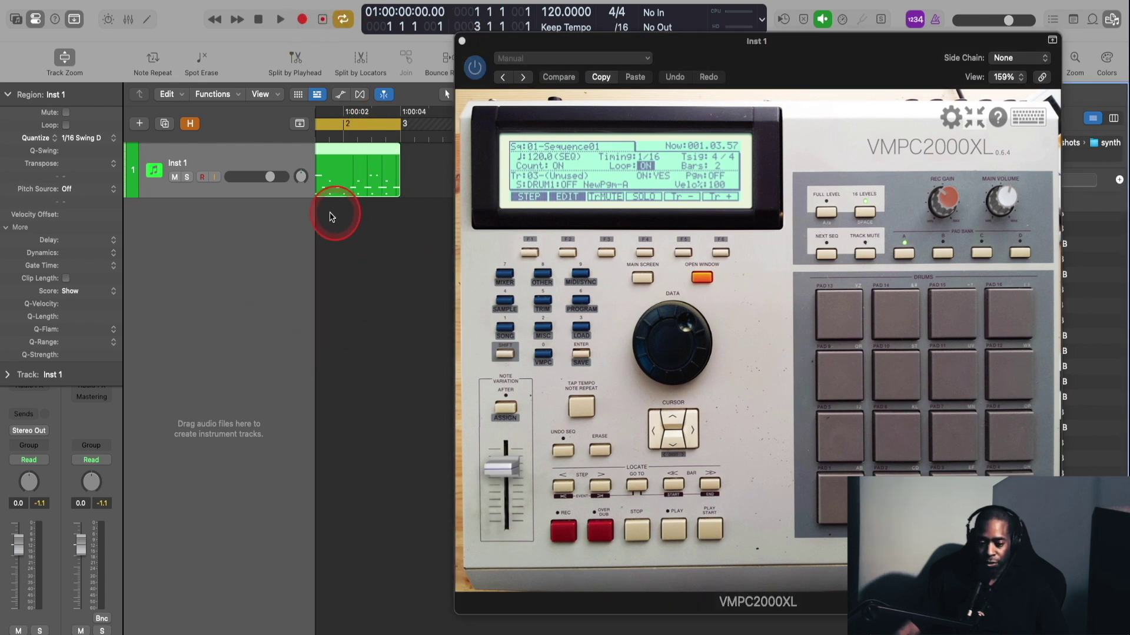
pyautogui.moveTo(862, 62); pyautogui.dragTo(747, 39)
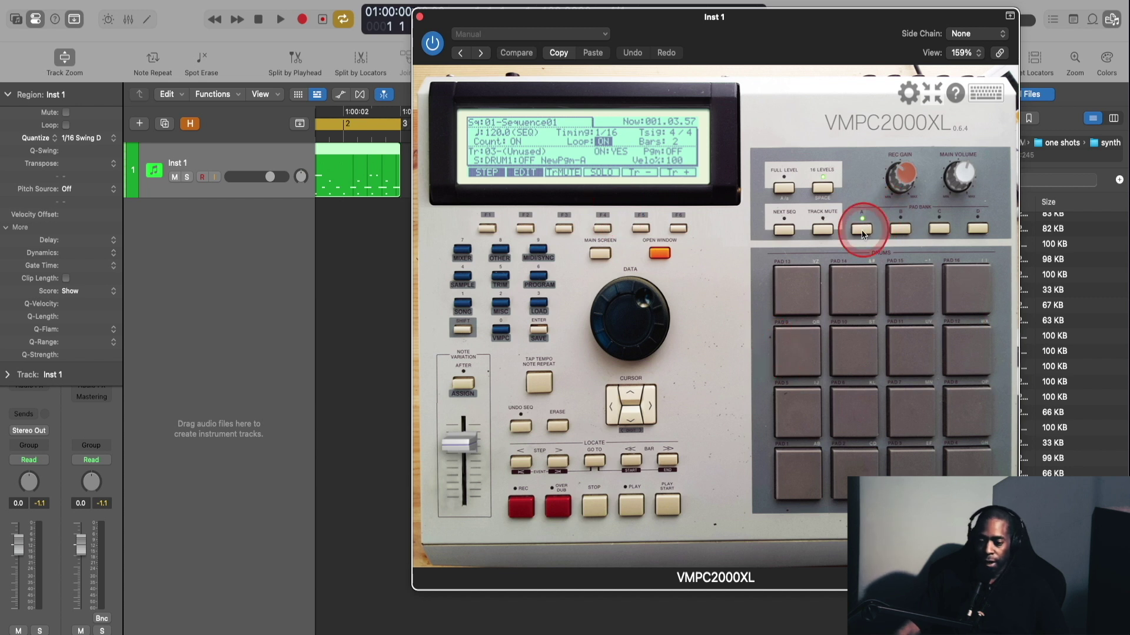
# - Switch between pad banks B, C and D, ending on bank D
pyautogui.click(940, 229)
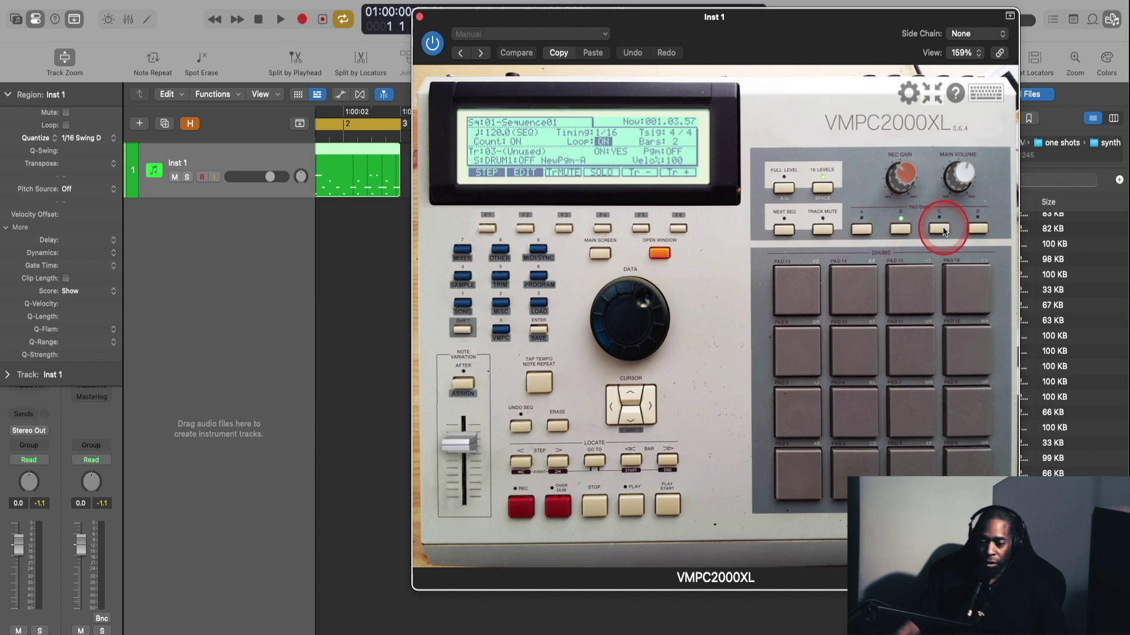
pyautogui.click(900, 229)
pyautogui.click(977, 229)
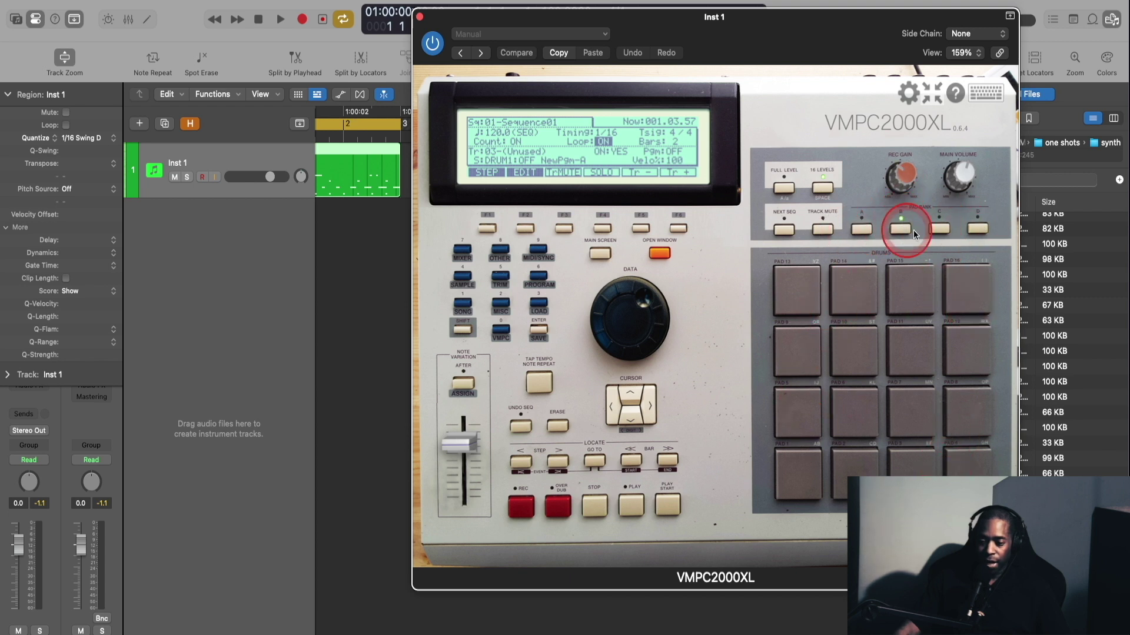
pyautogui.click(977, 228)
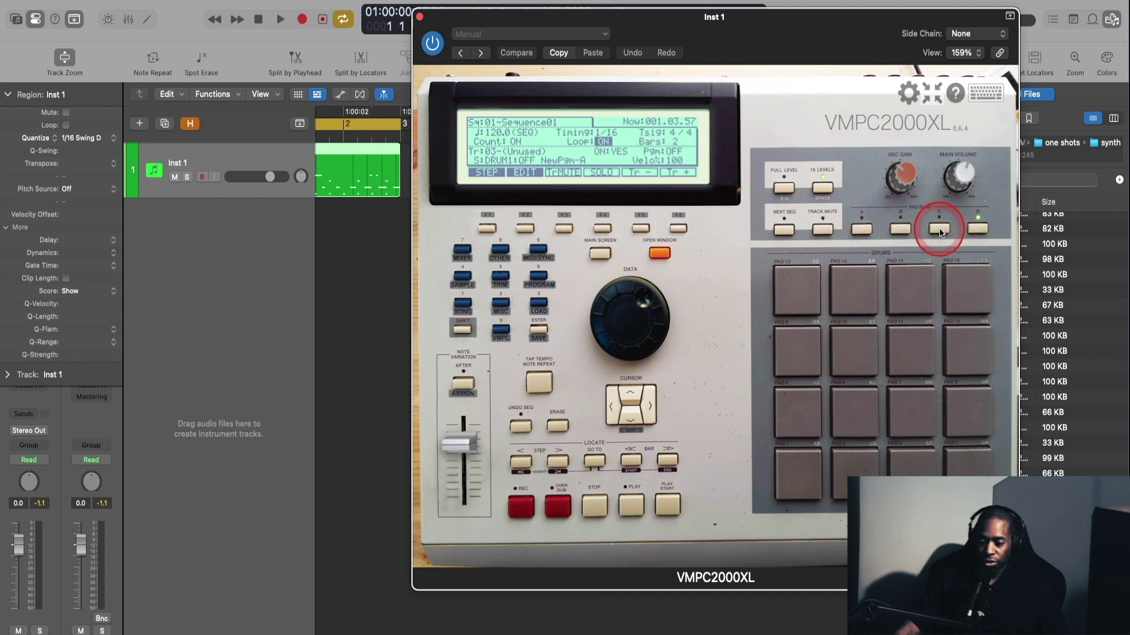